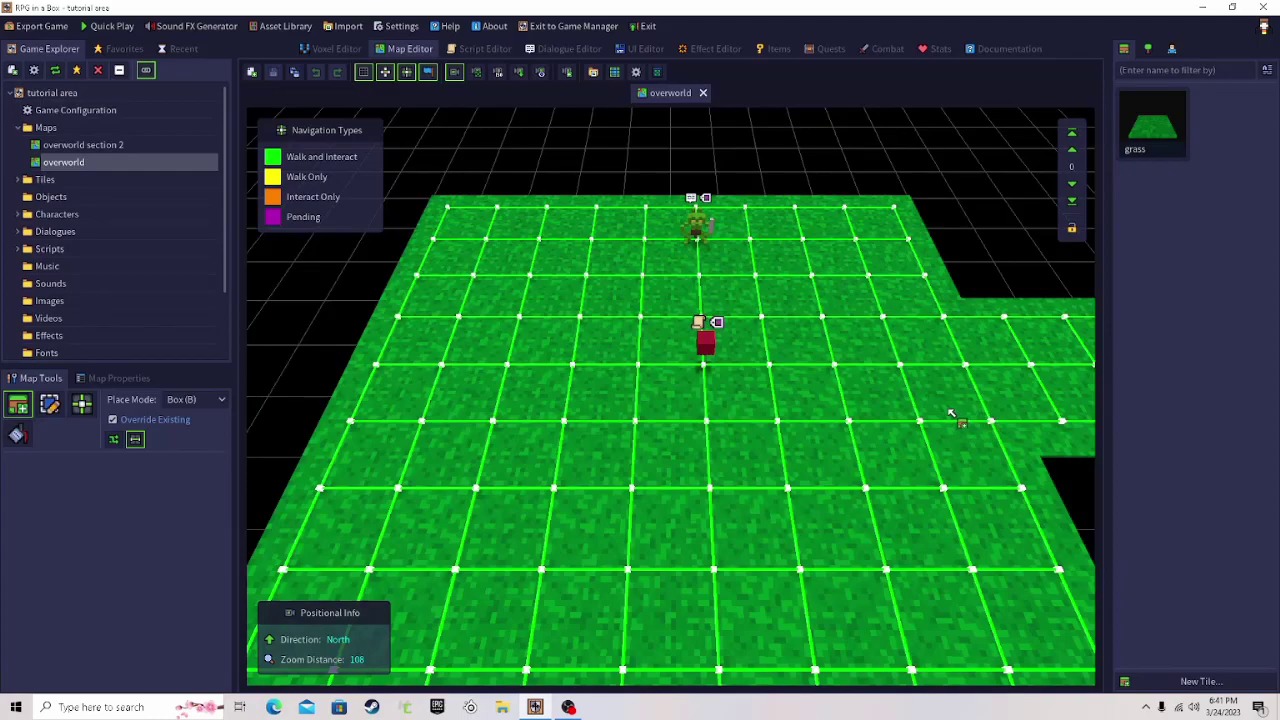
scroll(900, 402, "down", 5)
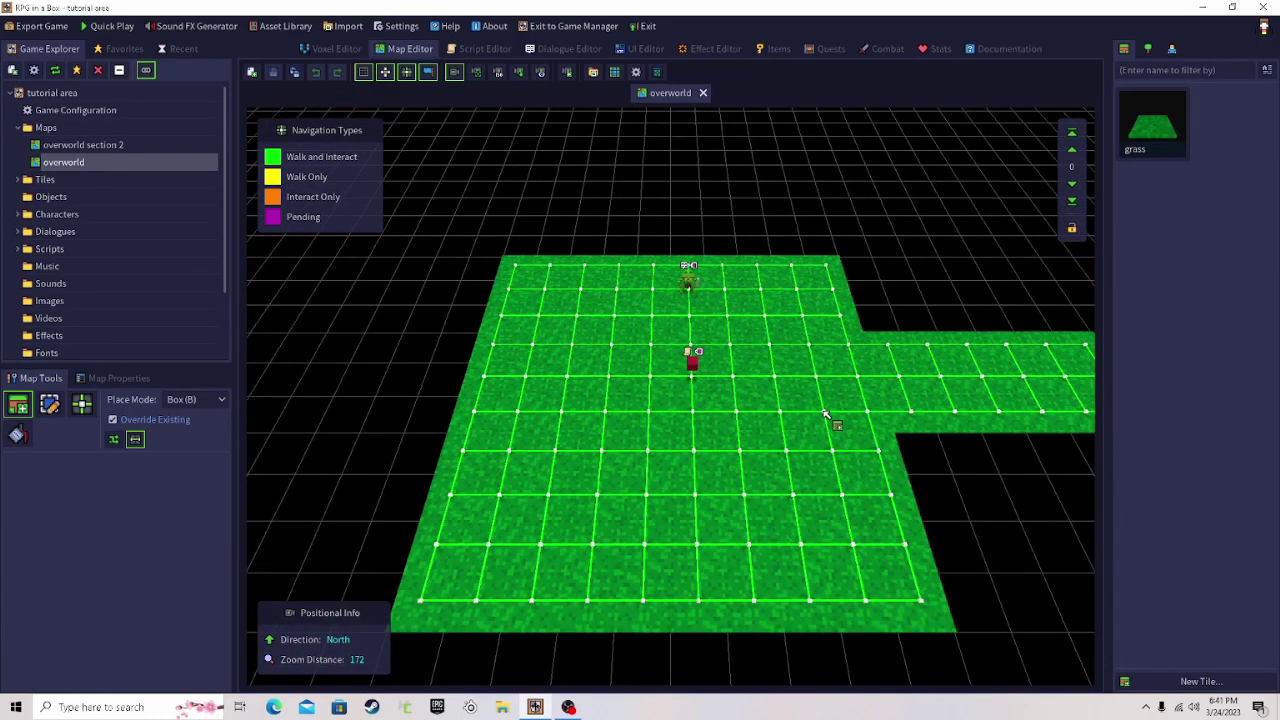
middle_click_drag(827, 415, 788, 376)
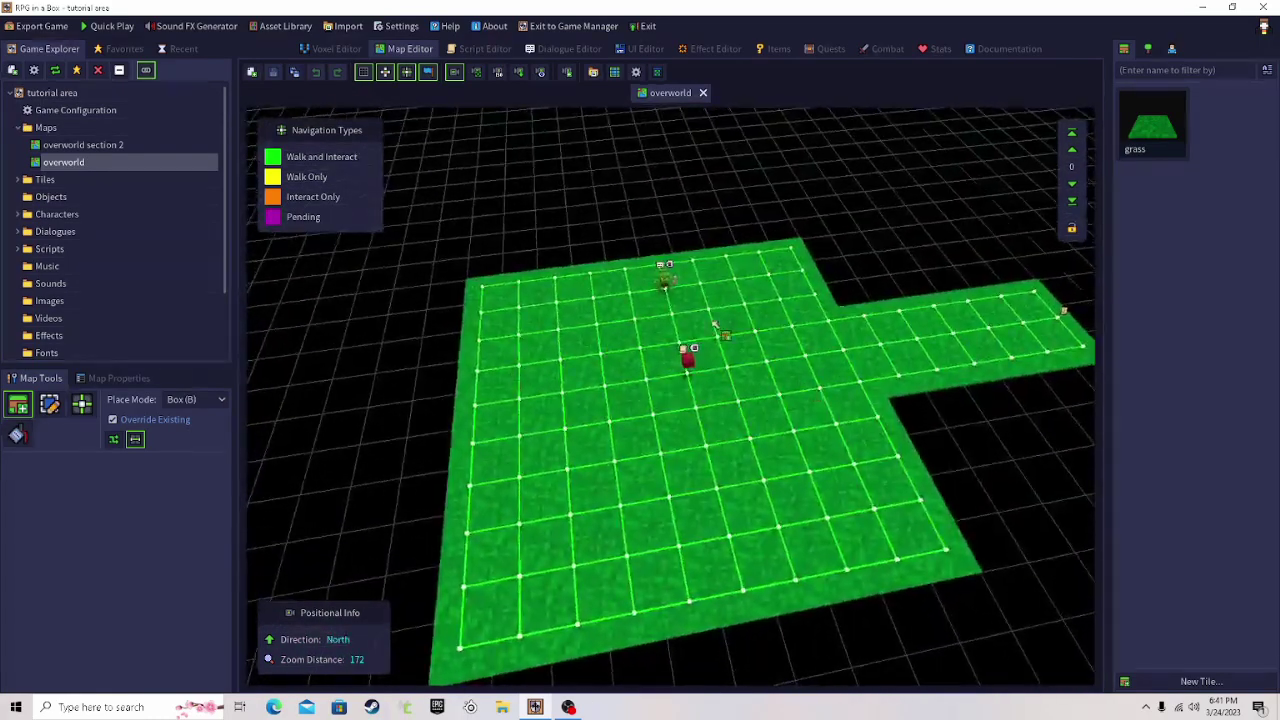
right_click_drag(733, 367, 712, 346)
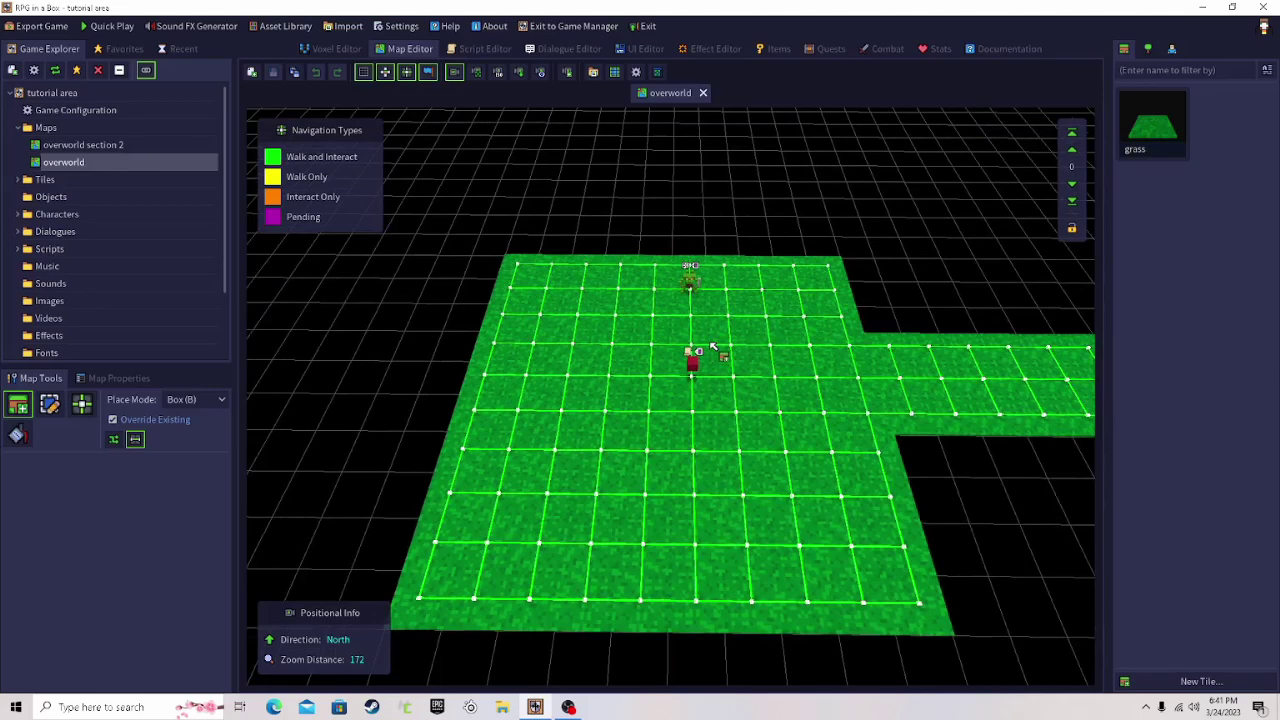
left_click(54, 402)
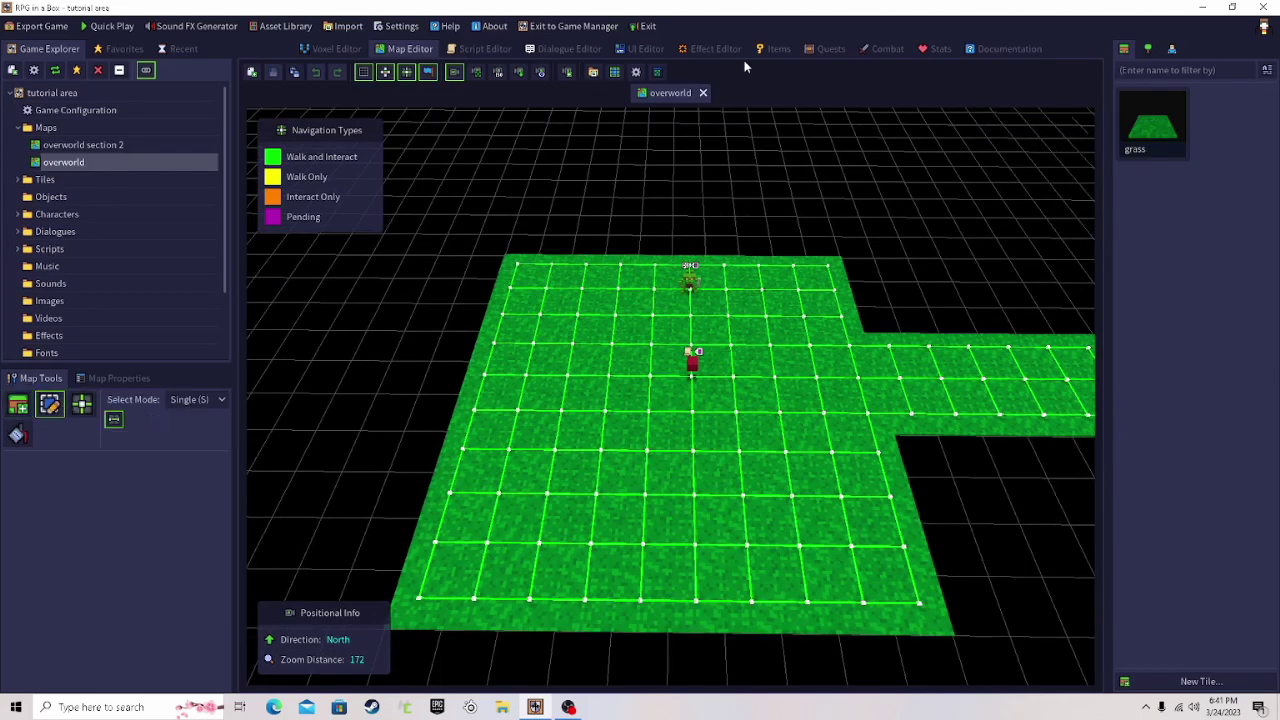
- Add a new item to the game's item database
left_click(778, 49)
left_click(430, 49)
left_click(779, 49)
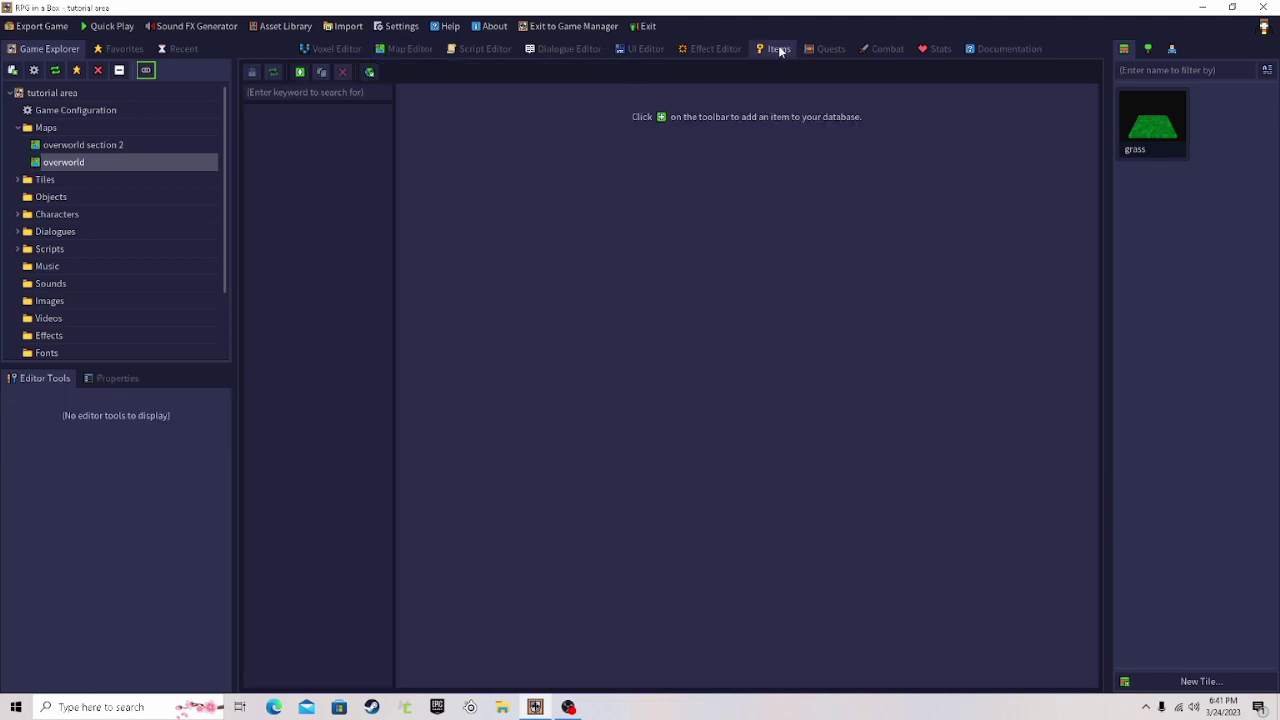
left_click(300, 73)
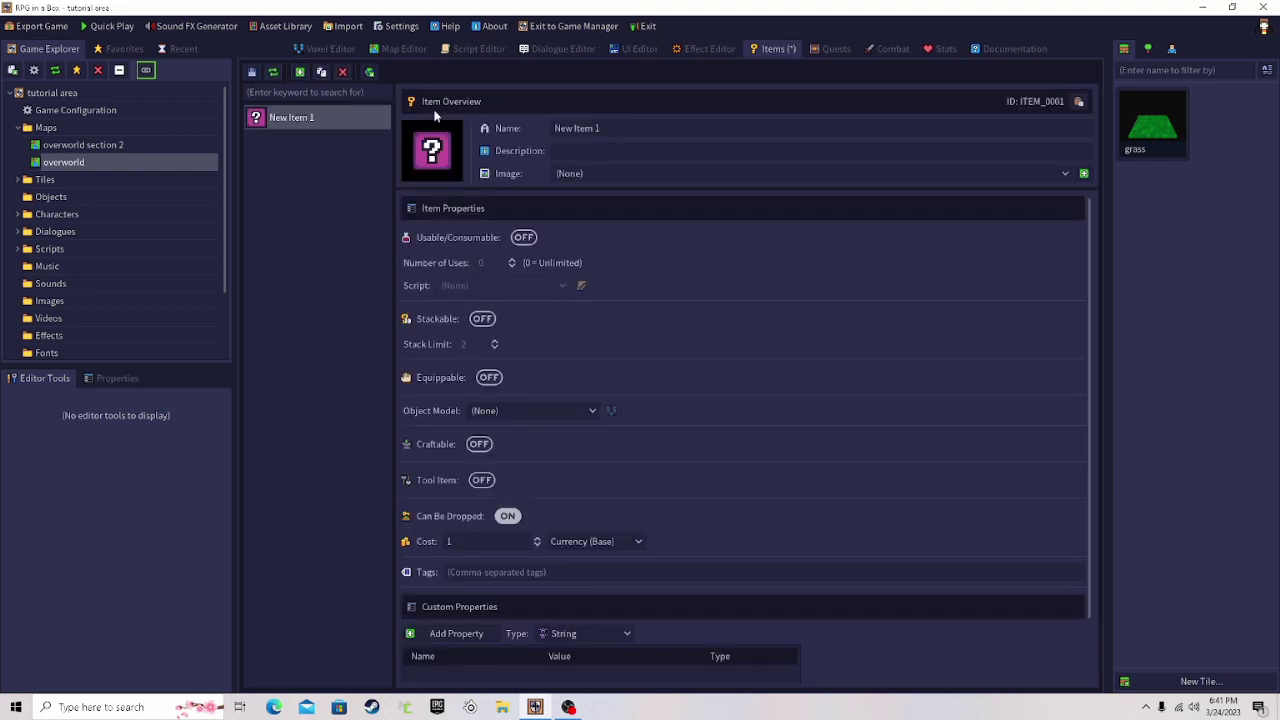
- Name the new item "Key" and give it the description "Opens a door"
left_click(619, 127)
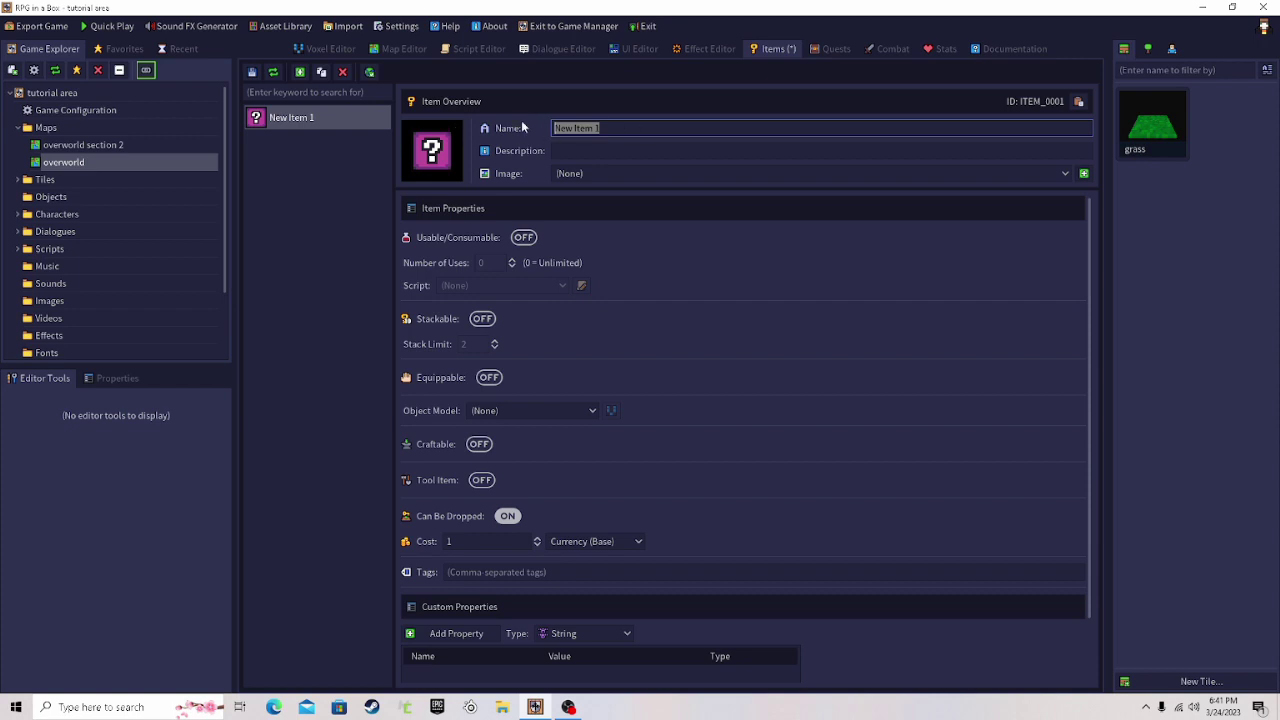
key("super")
key("super")
type("Key")
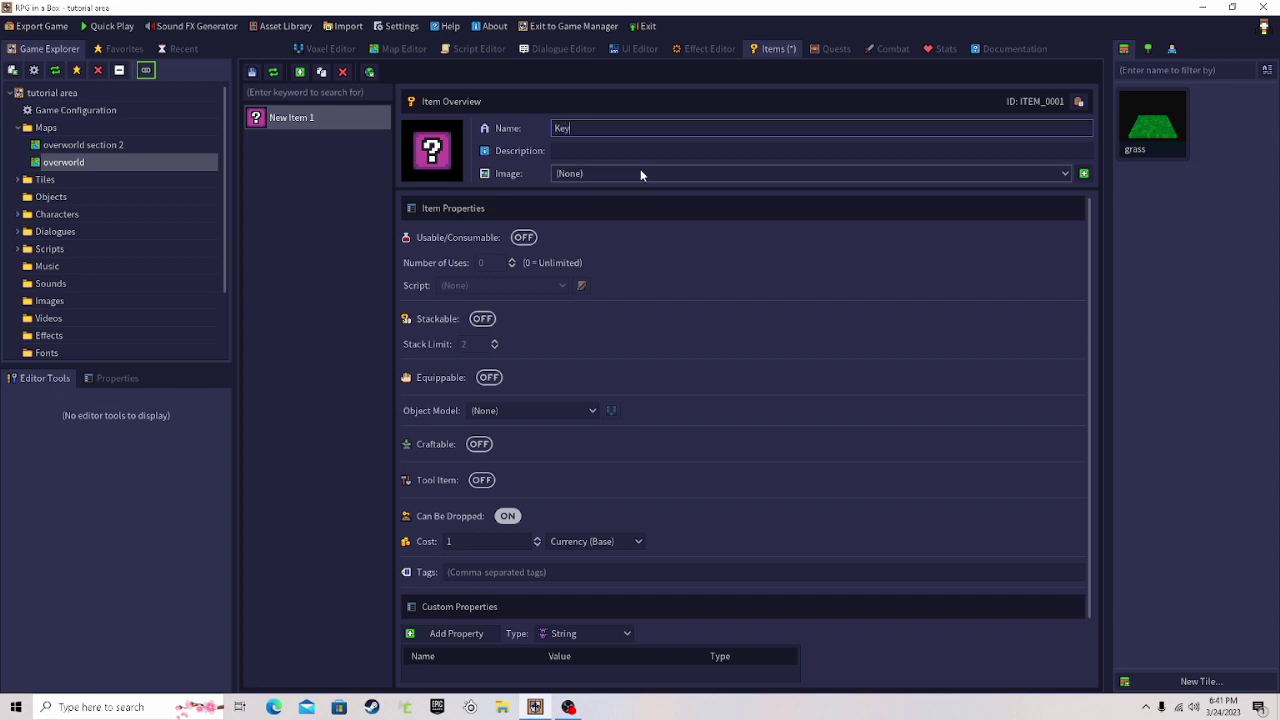
key("Tab")
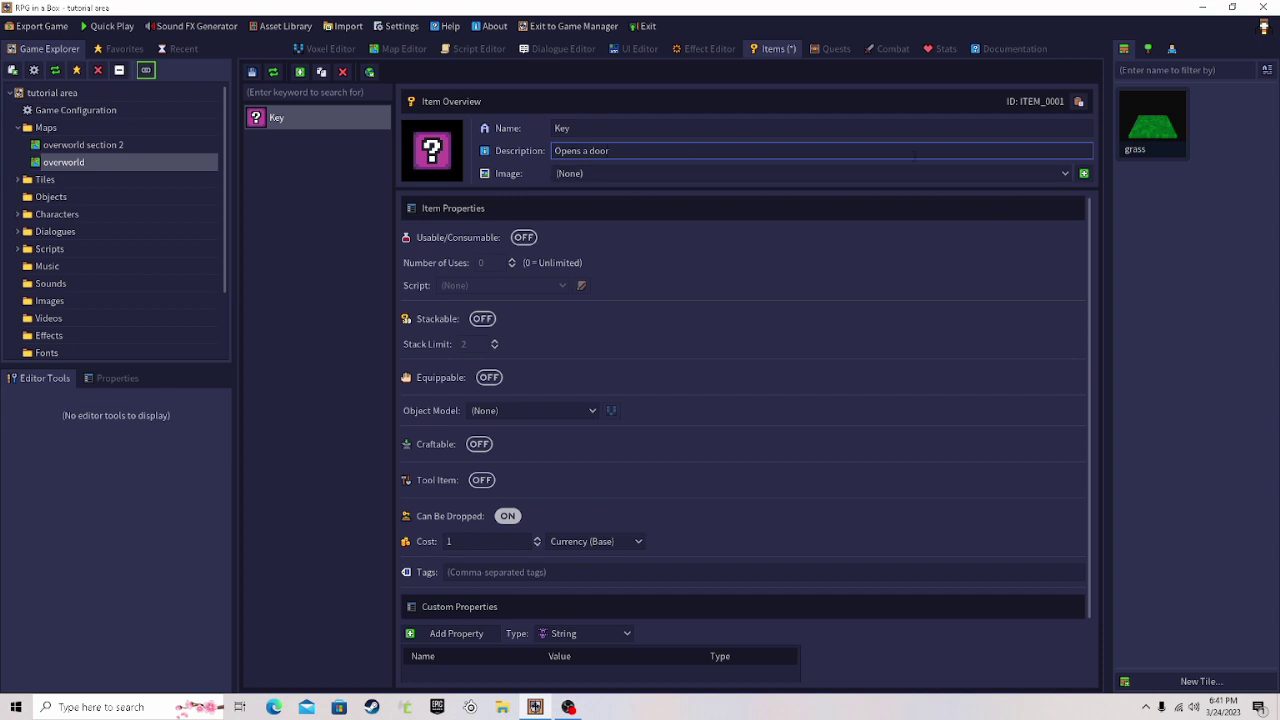
left_click(638, 175)
left_click(638, 175)
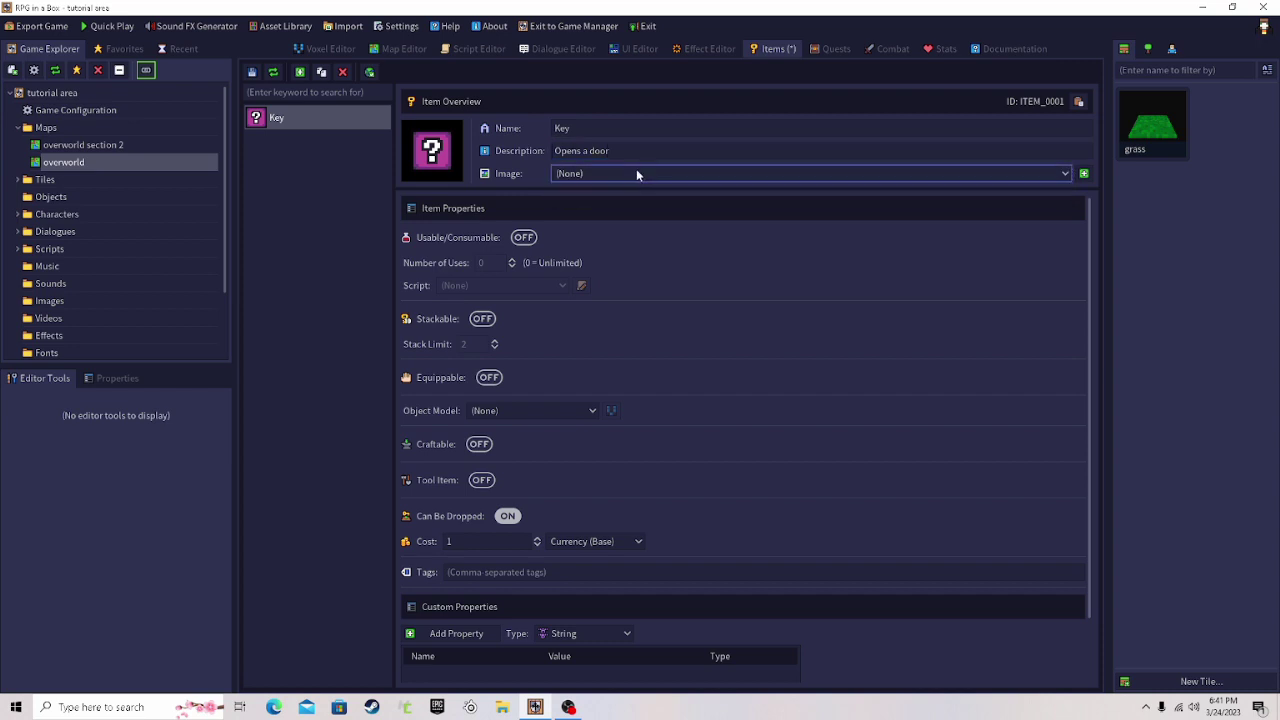
left_click(636, 175)
left_click(586, 175)
left_click(583, 175)
left_click(579, 175)
- Create a new 16x16 image named Key for the item
left_click(1083, 174)
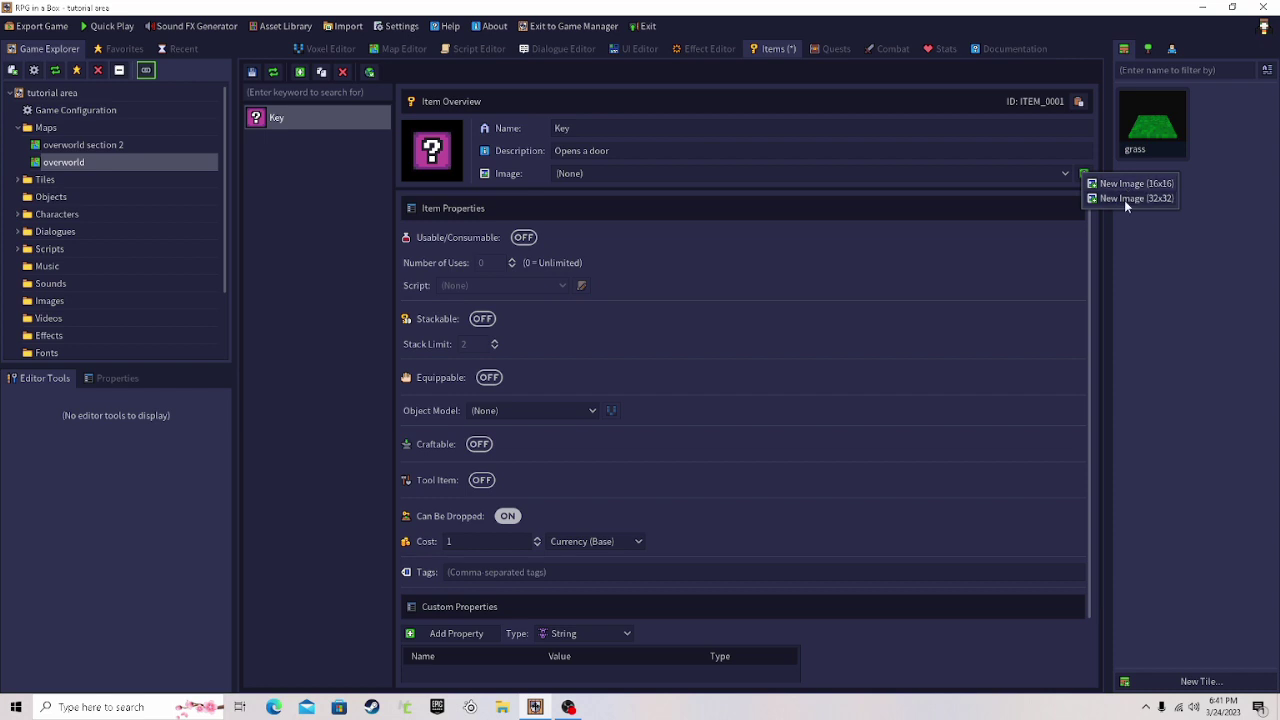
left_click(1124, 185)
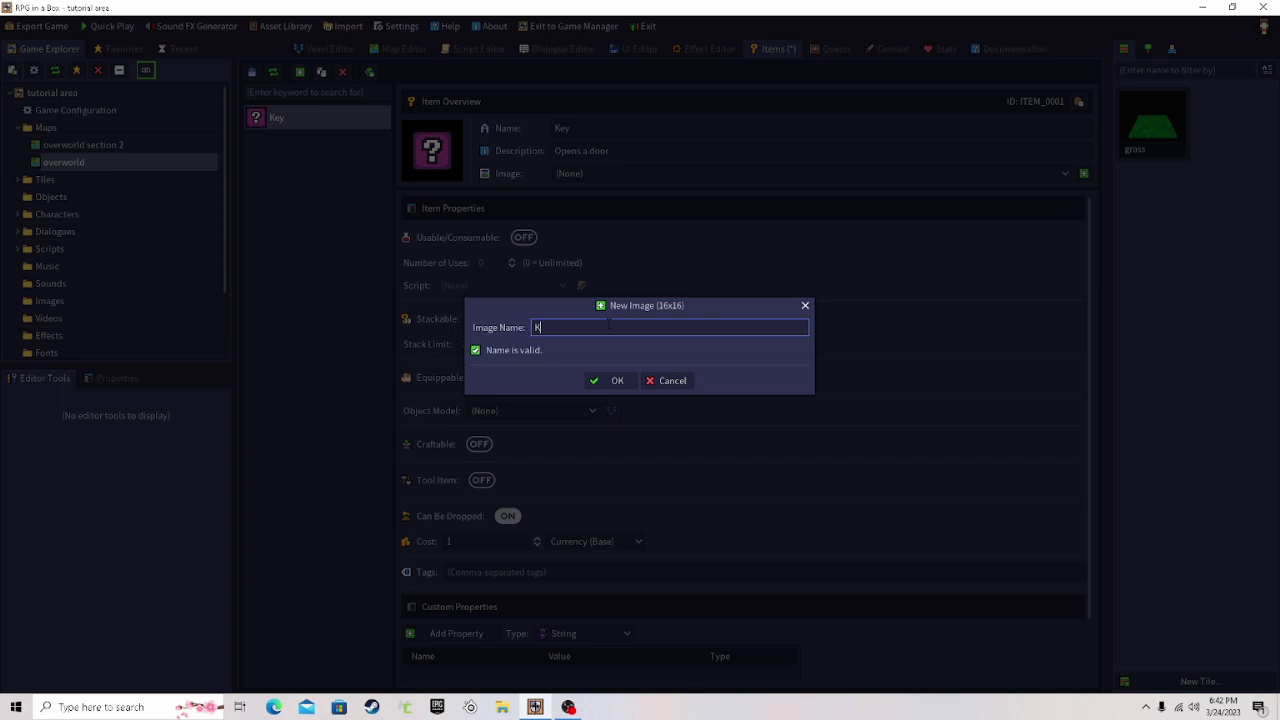
left_click(612, 380)
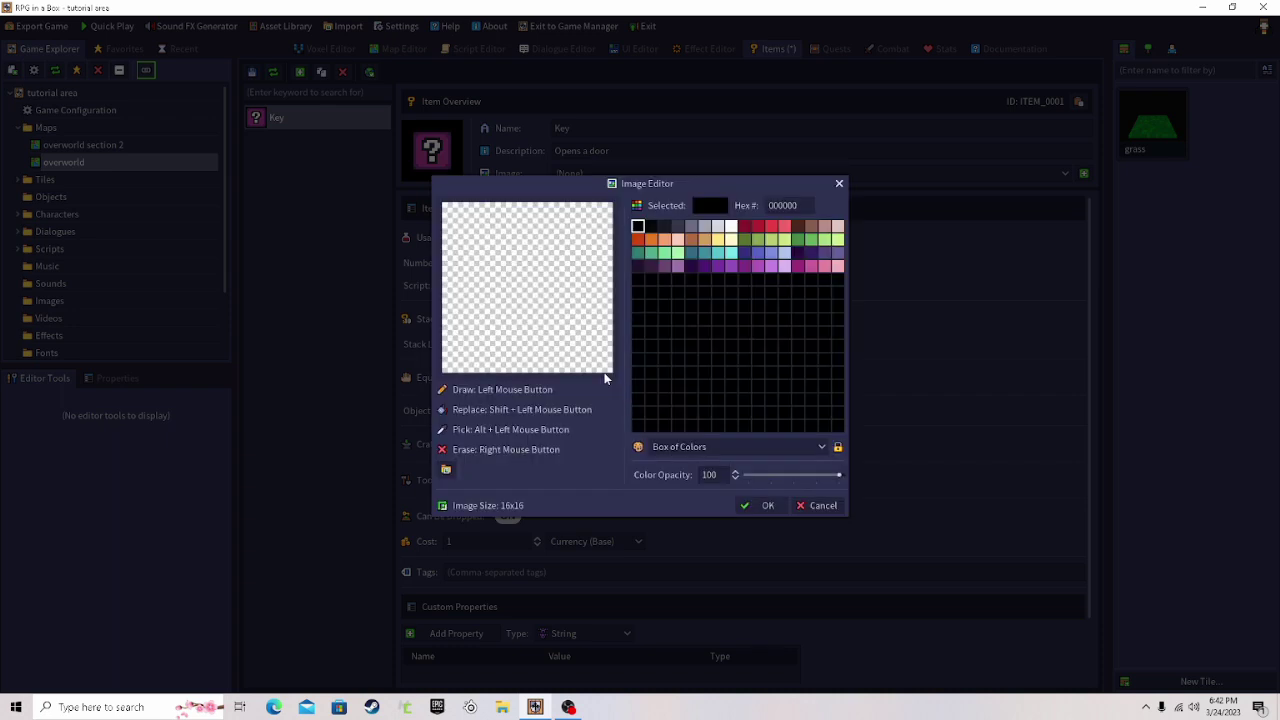
- Draw a key shape in pale yellow ffe482 on the image canvas, erasing the oversized first ring
left_click(718, 239)
mouse_move(552, 228)
left_mouse_down()
mouse_move(600, 252)
mouse_move(576, 292)
left_mouse_up()
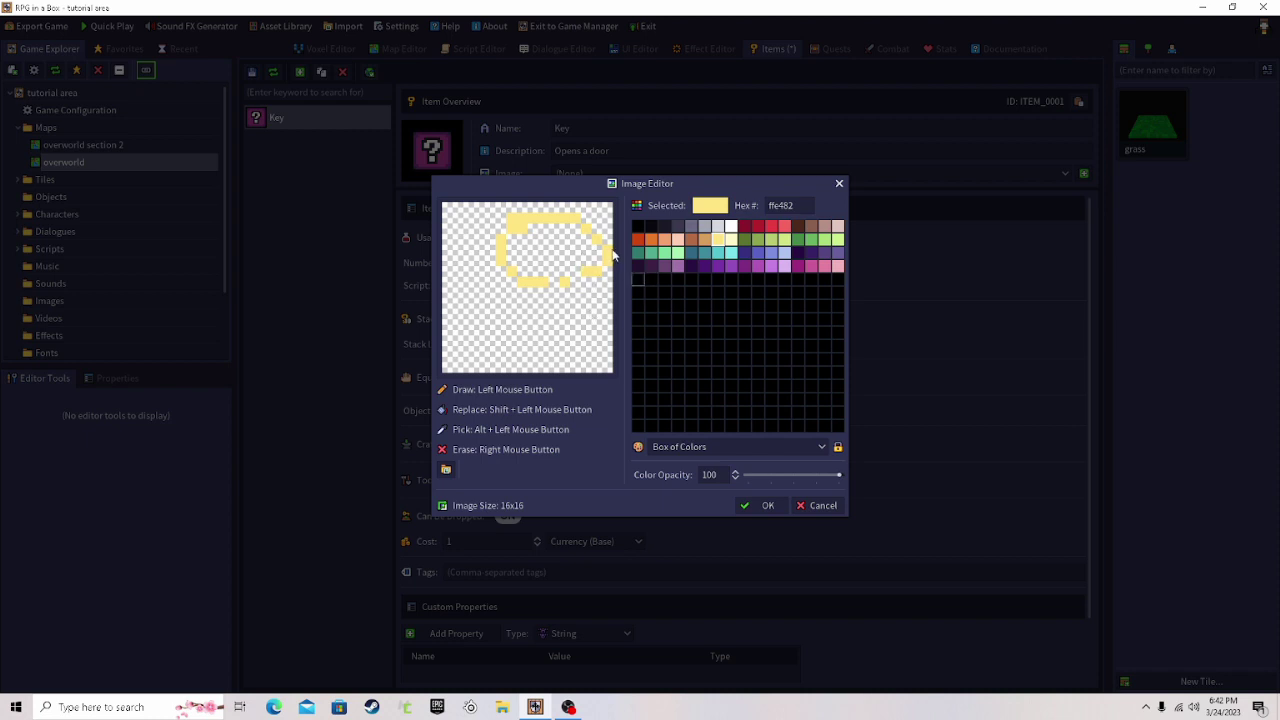
mouse_move(612, 250)
right_mouse_down()
mouse_move(590, 282)
mouse_move(607, 233)
mouse_move(546, 222)
mouse_move(518, 240)
mouse_move(508, 226)
mouse_move(543, 289)
right_mouse_up()
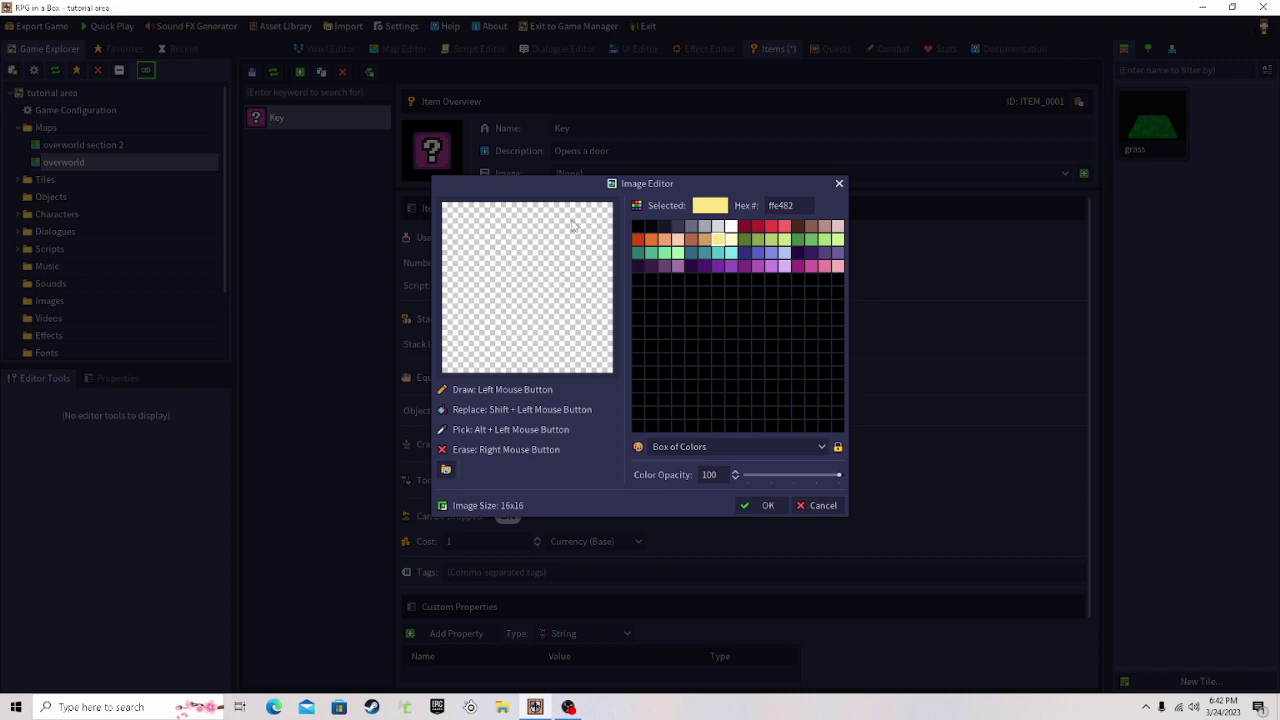
mouse_move(540, 217)
left_mouse_down()
mouse_move(510, 244)
mouse_move(565, 252)
mouse_move(522, 288)
mouse_move(516, 330)
mouse_move(498, 333)
mouse_move(540, 356)
left_mouse_up()
- Shade part of the key's head with the darker yellow f1d46b and accept the image
left_click(718, 206)
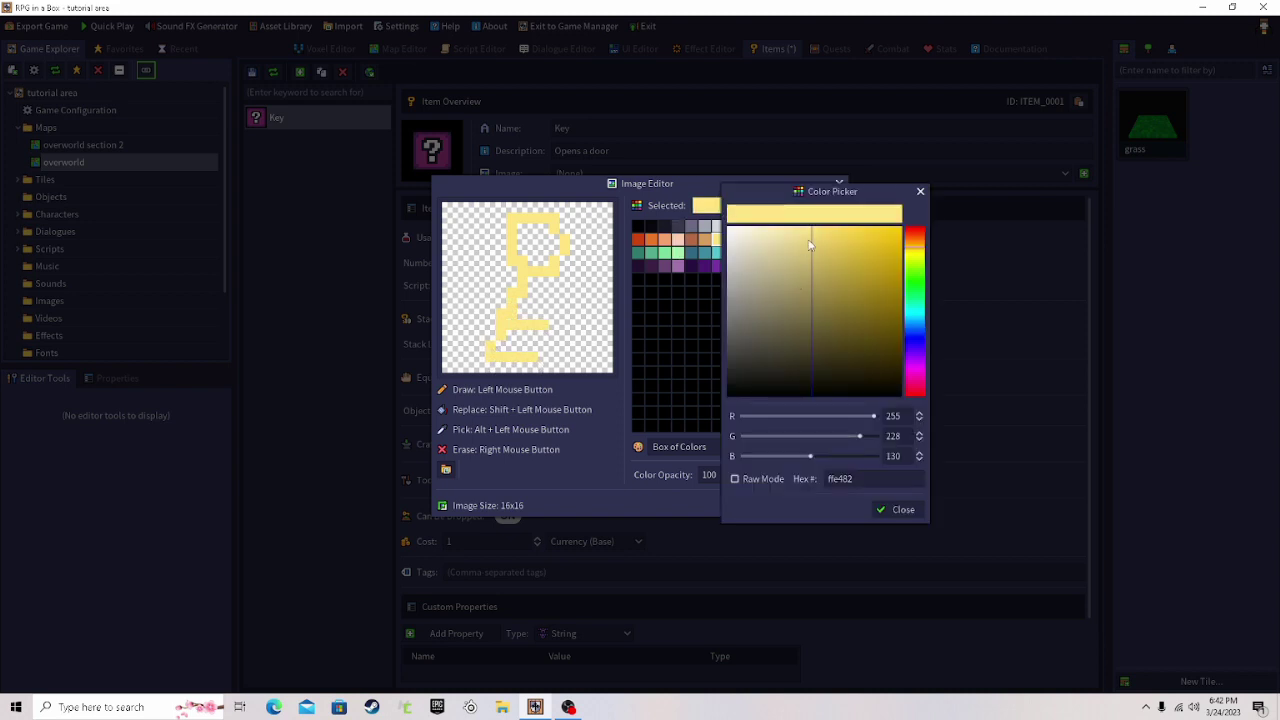
left_click(890, 509)
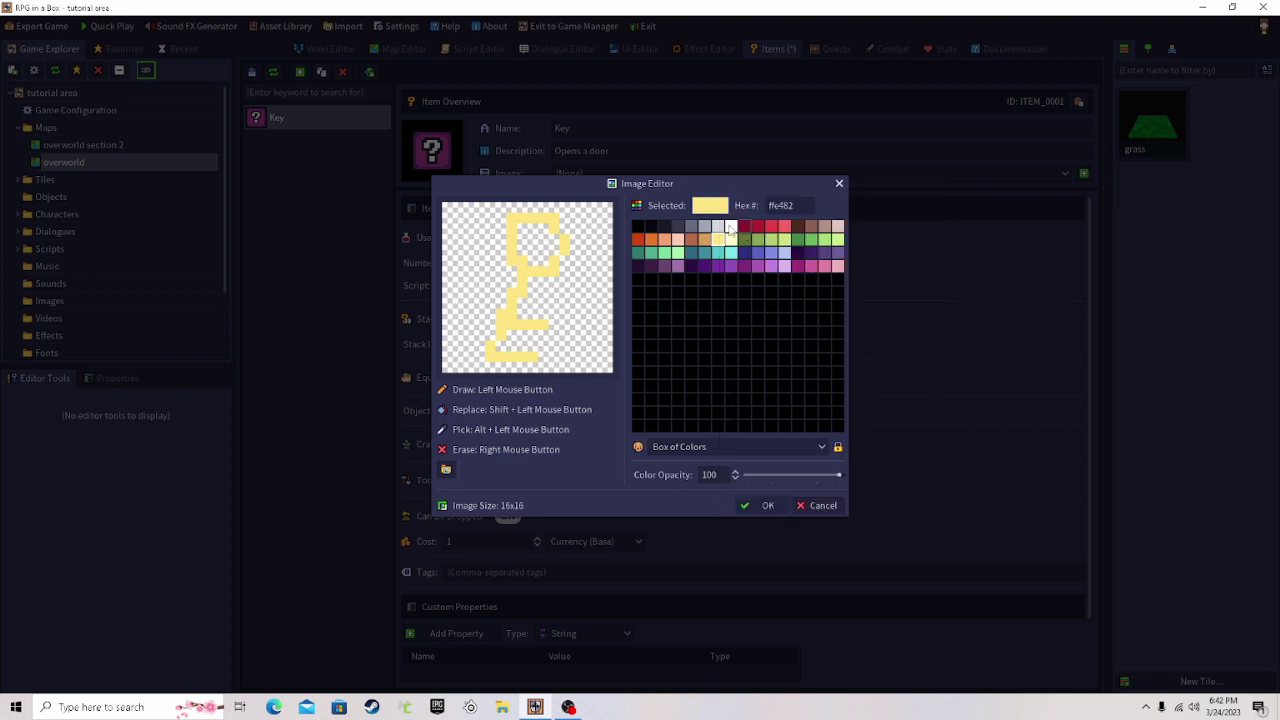
left_click(715, 207)
left_click(818, 242)
left_click(895, 515)
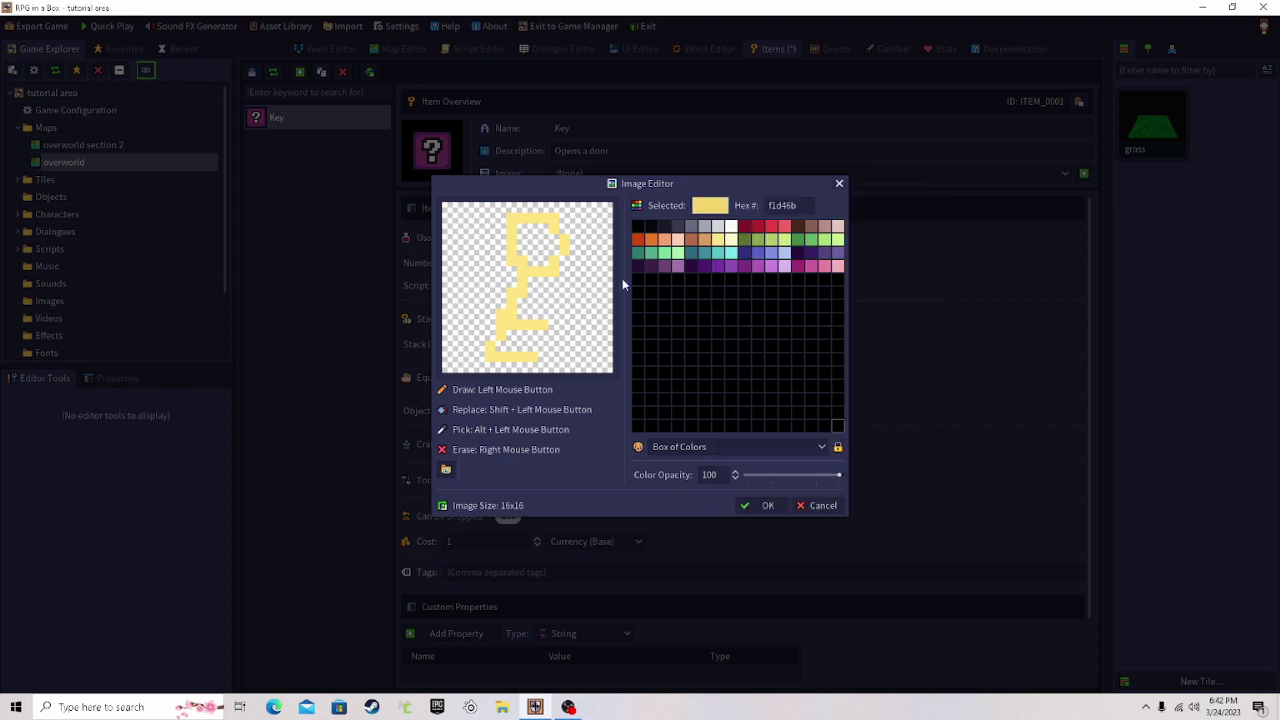
mouse_move(553, 219)
left_mouse_down()
mouse_move(511, 226)
mouse_move(520, 219)
mouse_move(510, 260)
left_mouse_up()
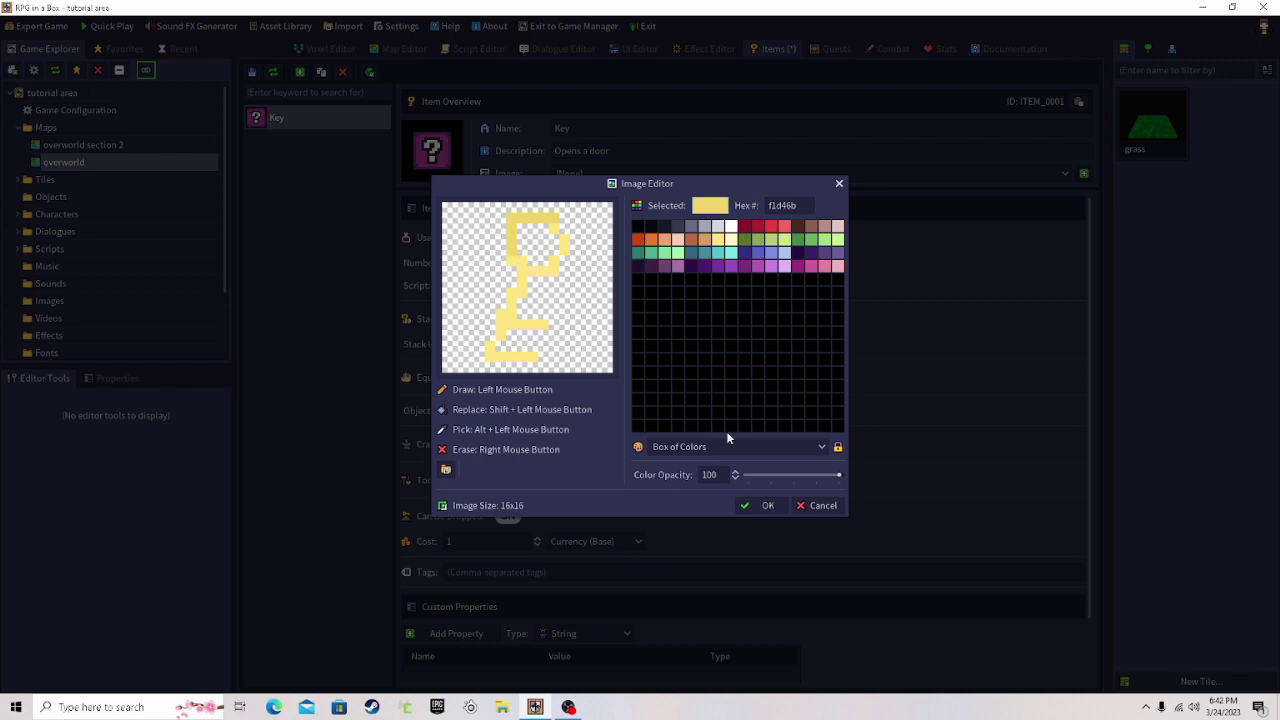
left_click(766, 507)
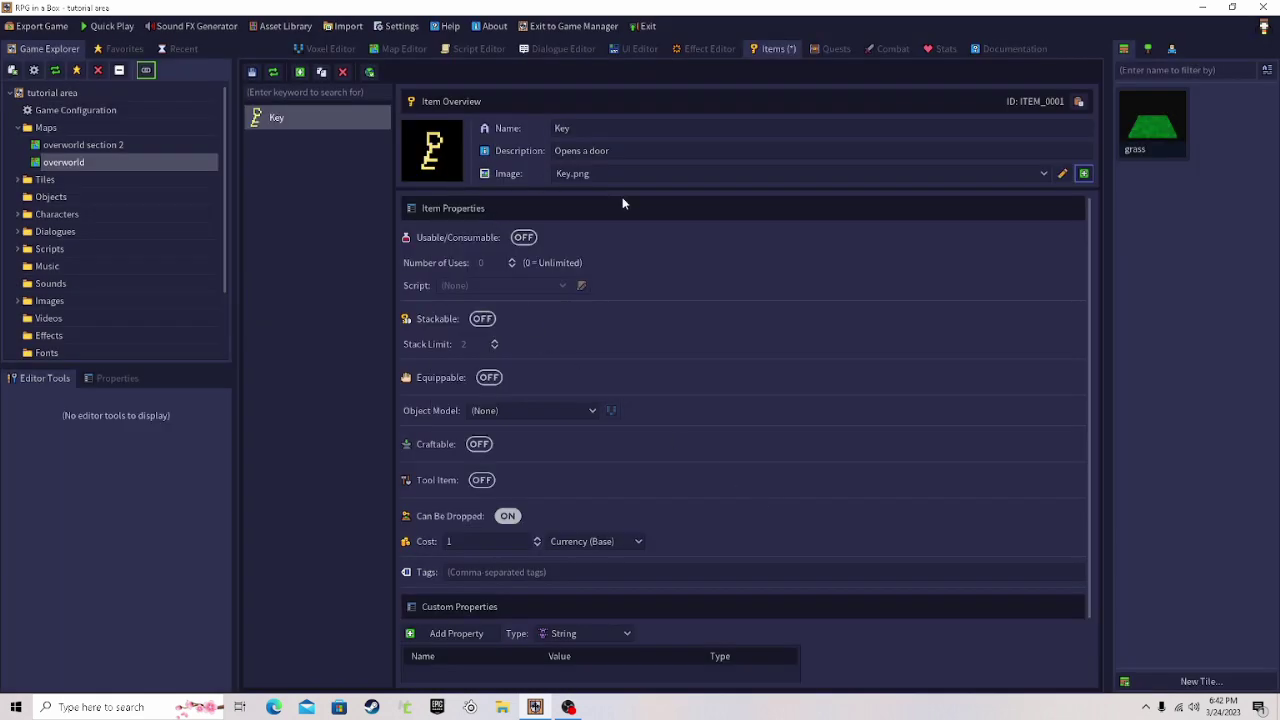
- Try the Key item's Usable/Consumable, Stackable, Equippable and Craftable options by turning each on and back off
left_click(524, 240)
left_click(540, 285)
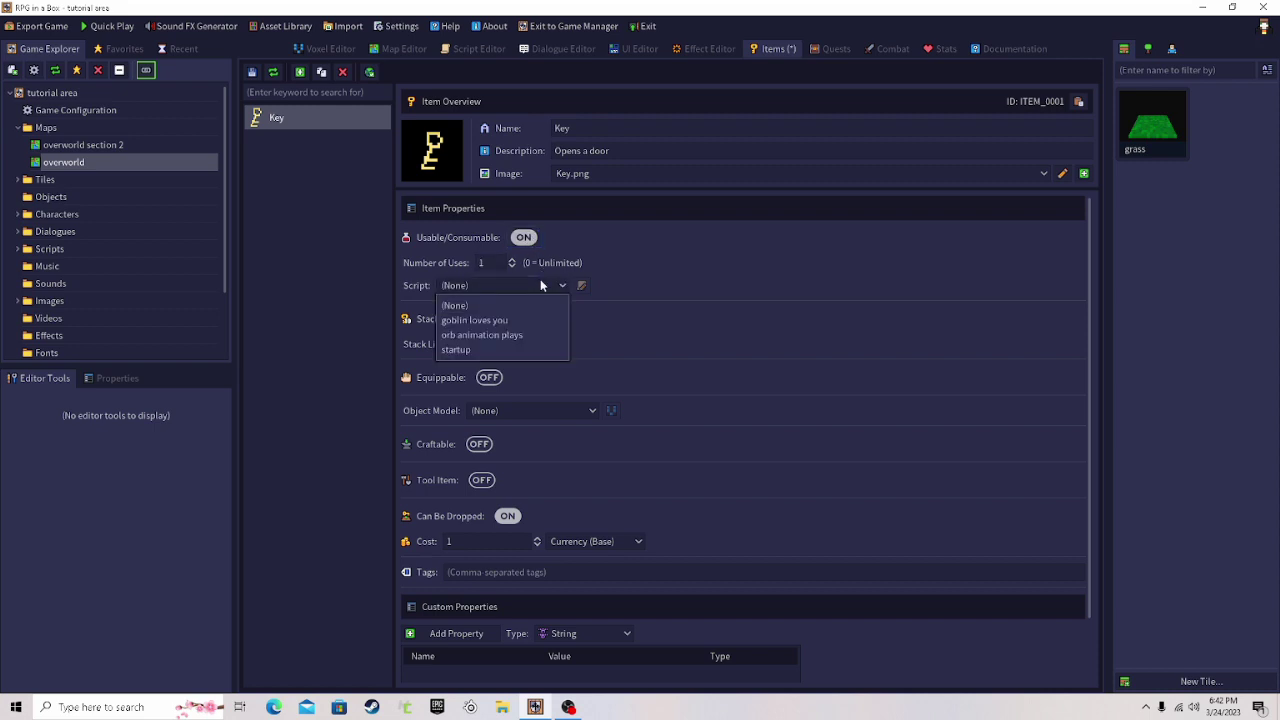
left_click(540, 283)
left_click(525, 239)
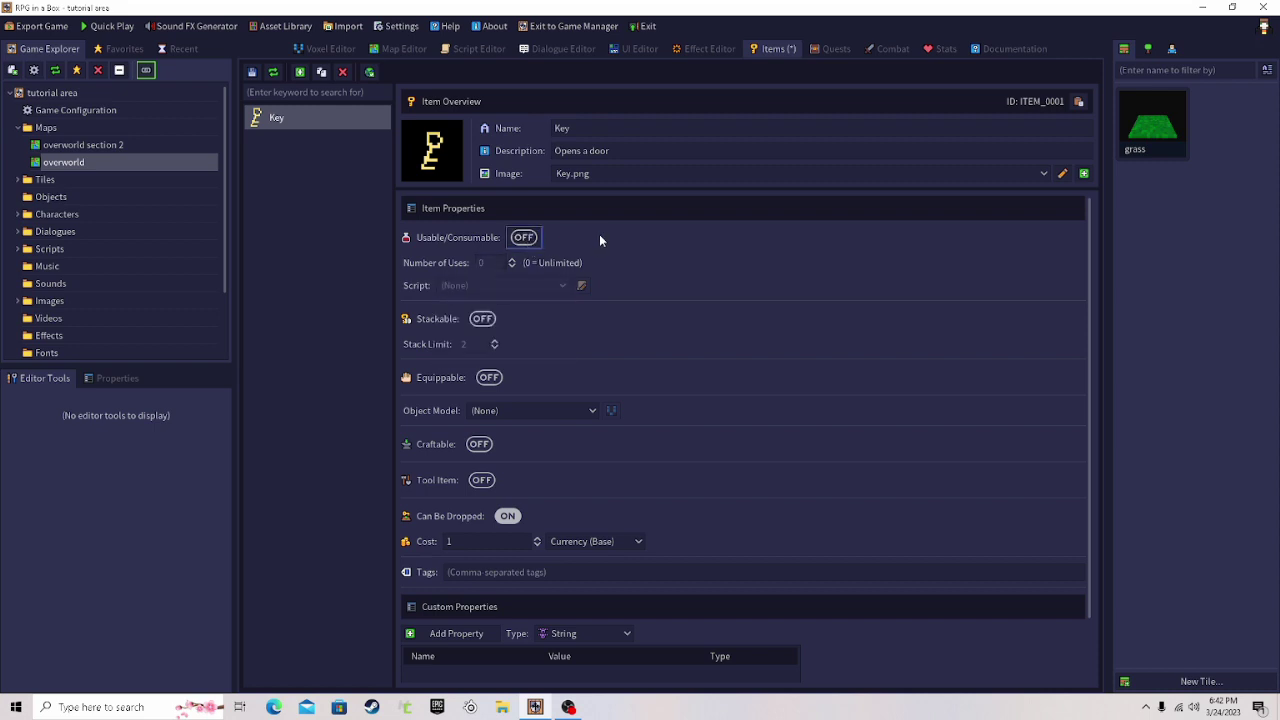
left_click(482, 320)
left_click(481, 321)
left_click(486, 319)
left_click(486, 319)
scroll(525, 316, "down", 2)
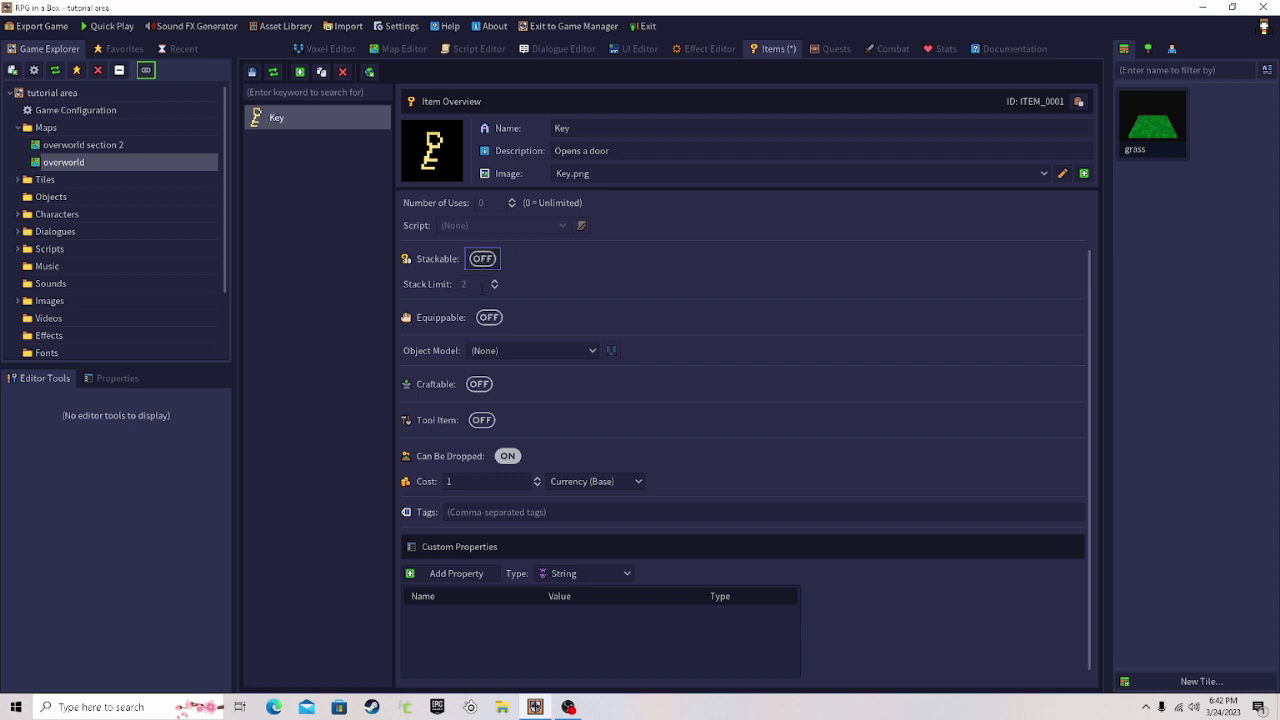
left_click(490, 317)
left_click(490, 317)
scroll(475, 328, "down", 1)
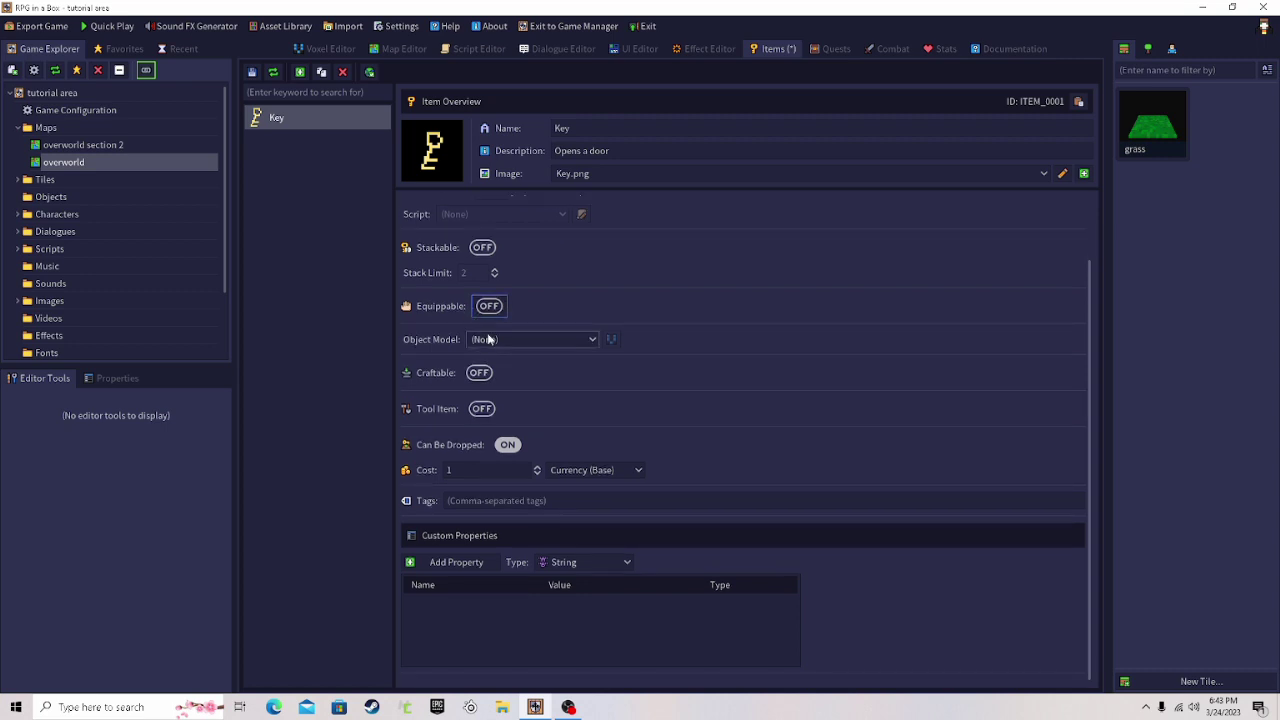
left_click(479, 372)
left_click(480, 372)
scroll(428, 465, "up", 3)
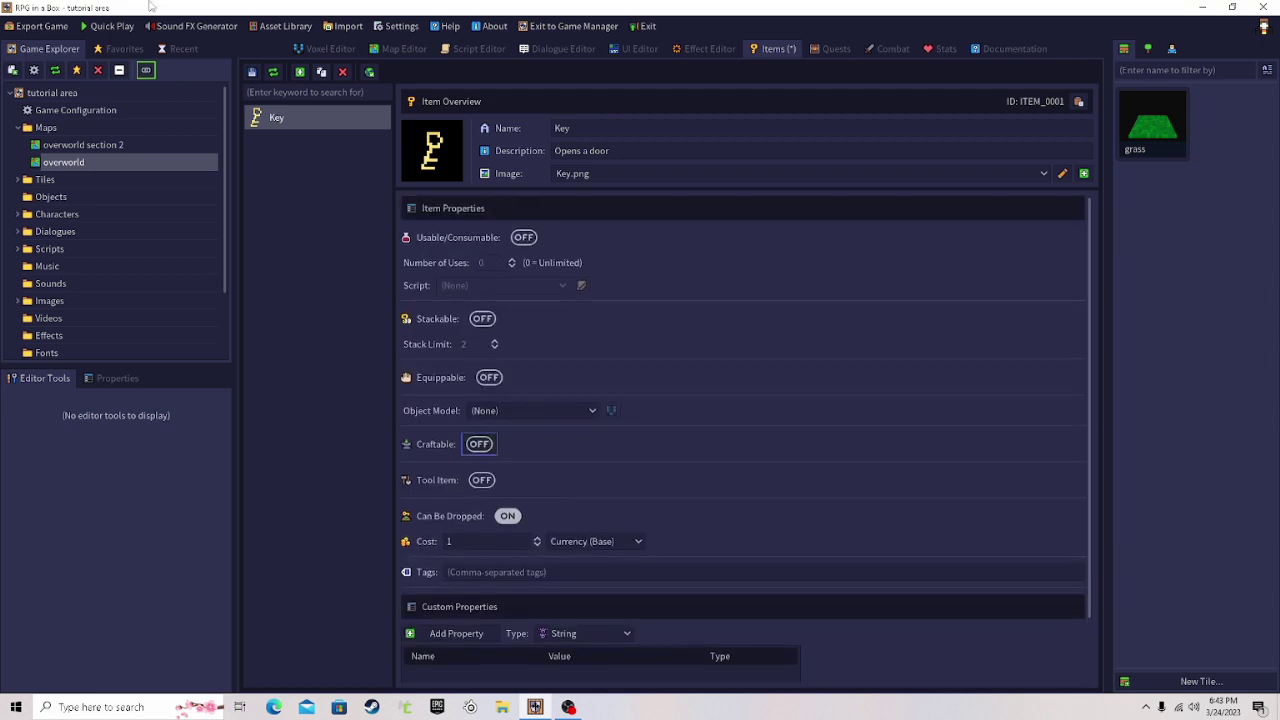
- Save the item database and return to the overworld map
left_click(252, 72)
left_click(410, 49)
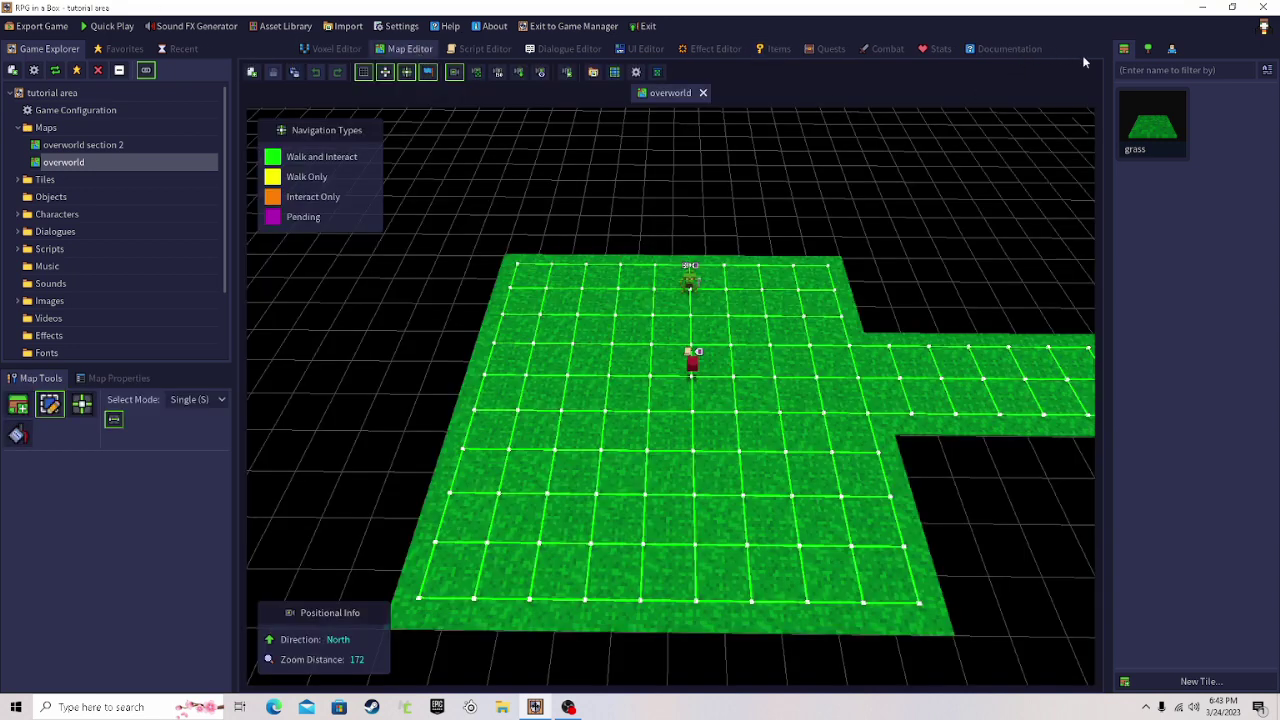
left_click(1154, 52)
left_click(1128, 51)
left_click(1142, 53)
left_click(1166, 52)
left_click(1130, 54)
left_click(1145, 55)
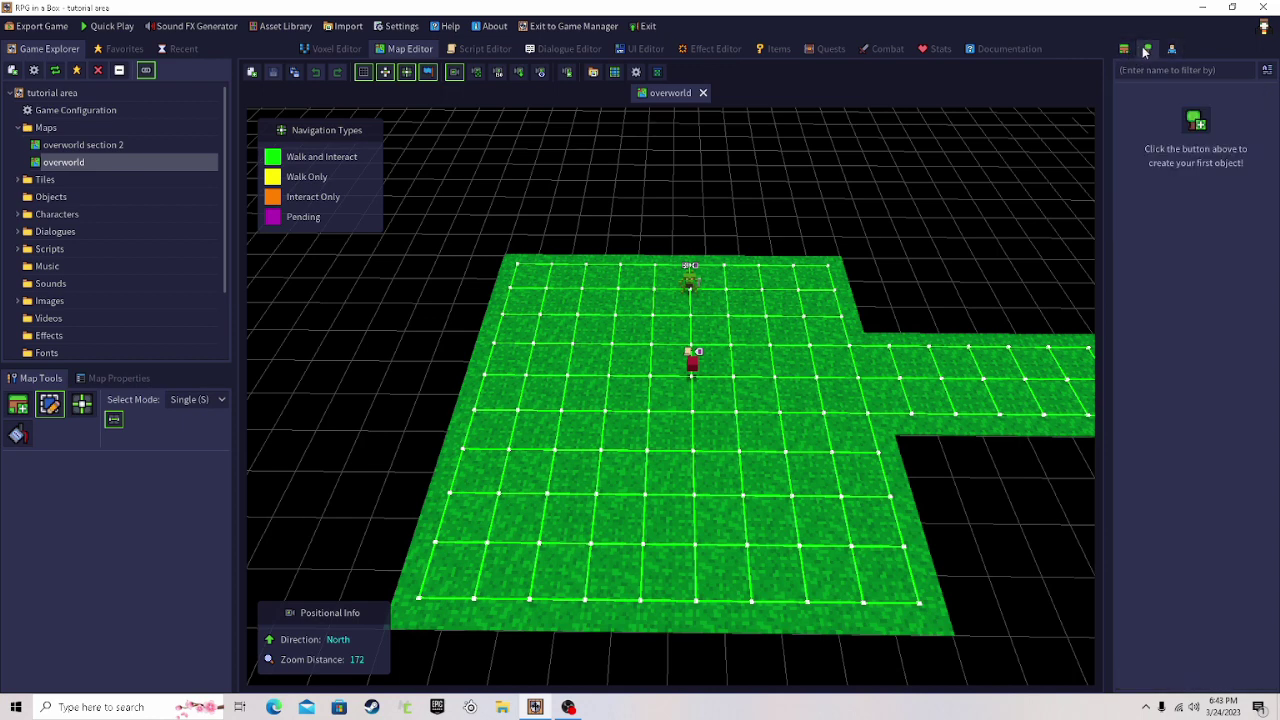
left_click(1135, 57)
- Create a new voxel model of type Object named "Chest" with a 16 x 16 x 16 grid
left_click(330, 49)
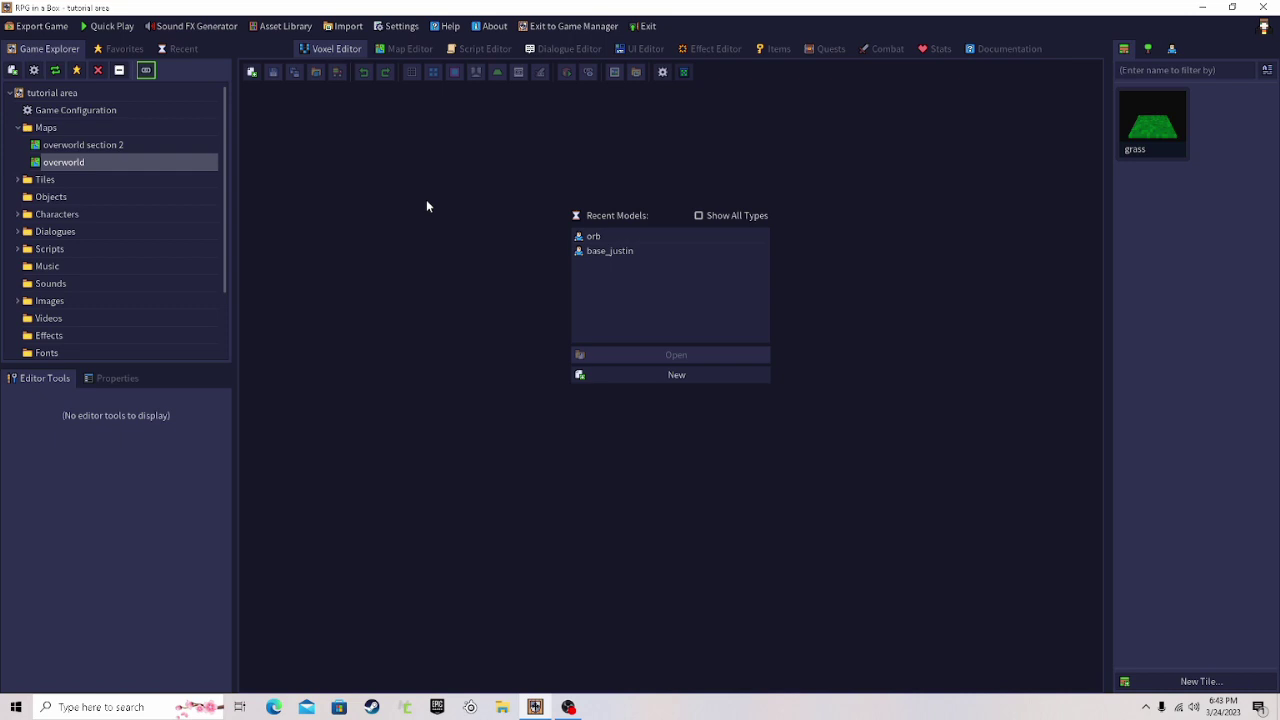
left_click(667, 378)
left_click(555, 318)
left_click(578, 355)
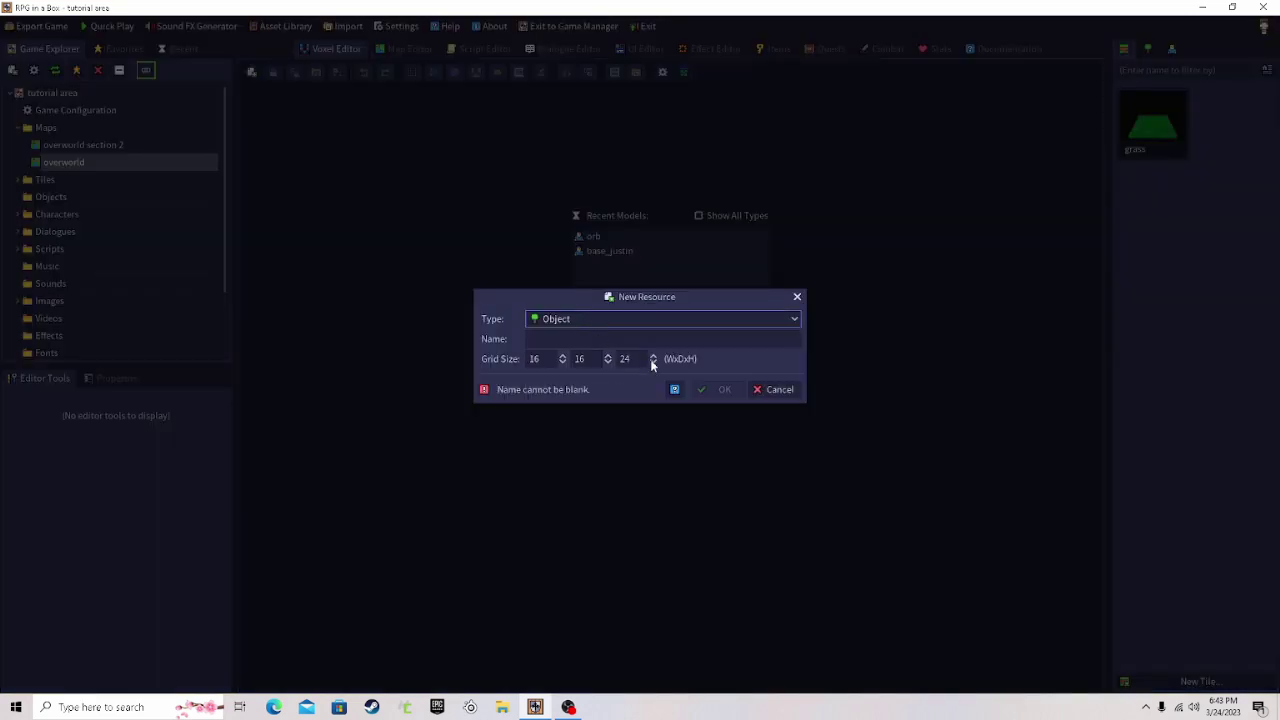
left_click(652, 364)
left_click(629, 342)
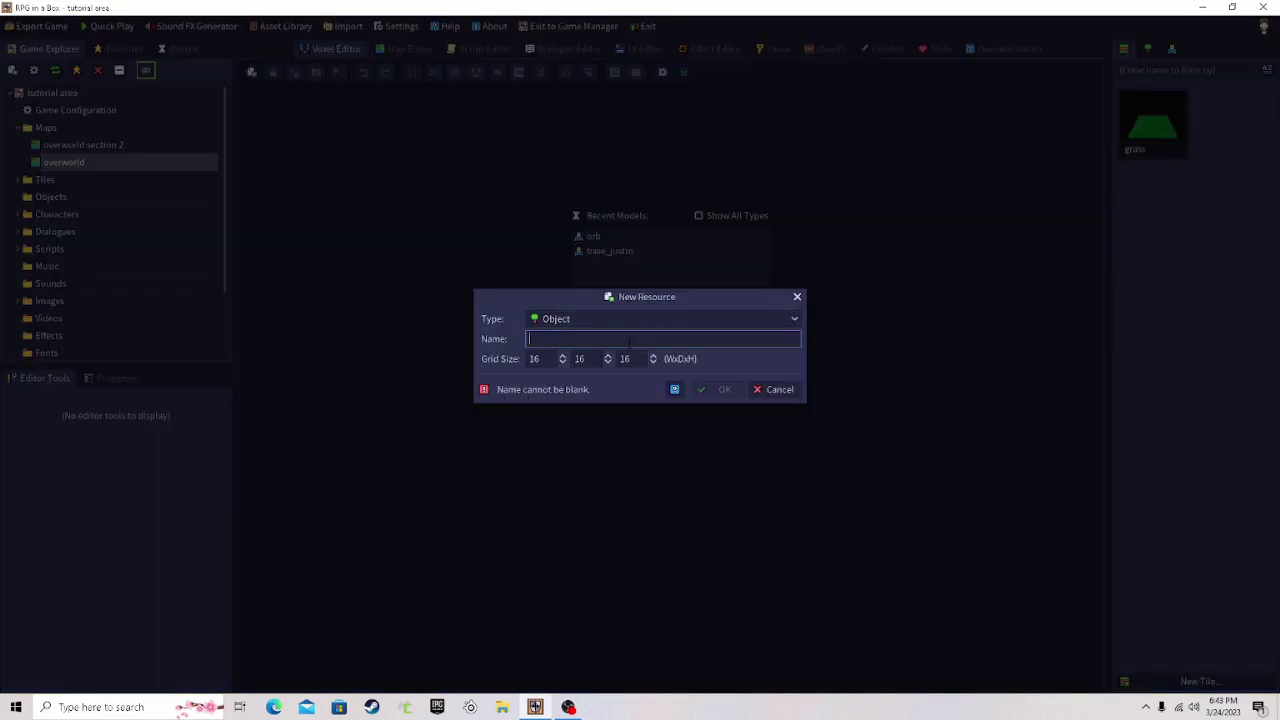
type("Chesrt")
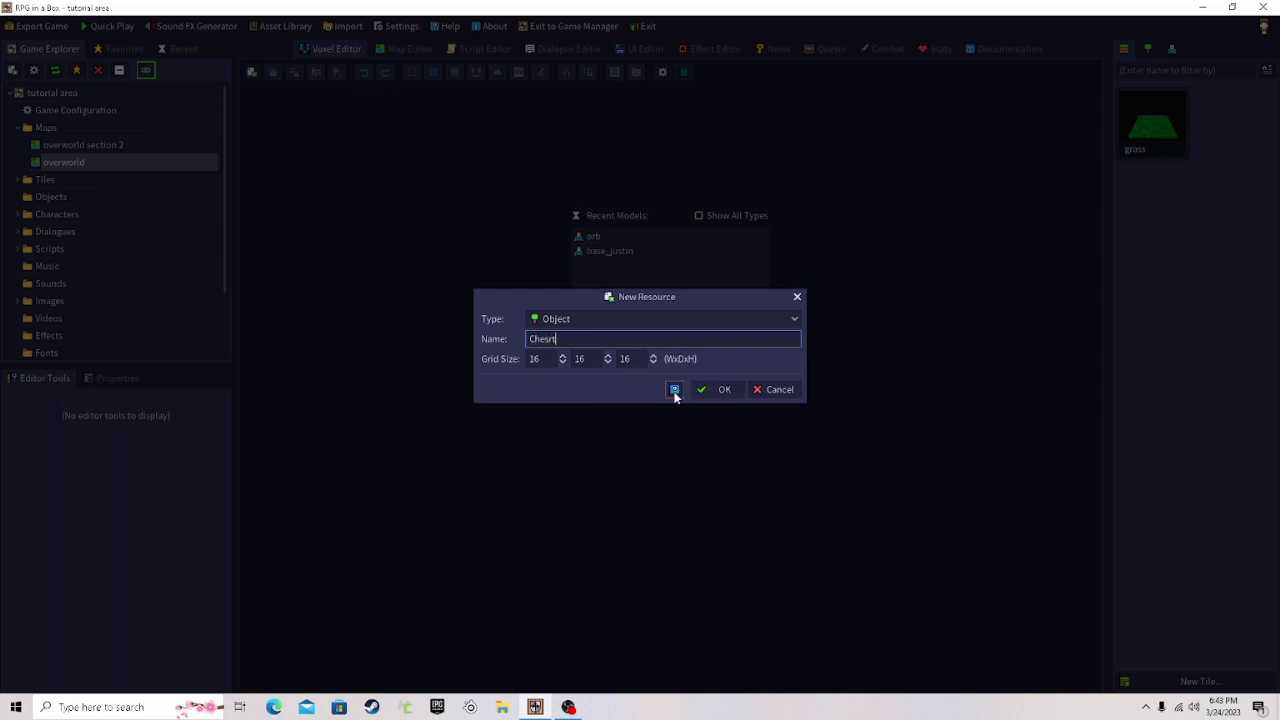
key("BackSpace")
key("BackSpace")
left_click(701, 391)
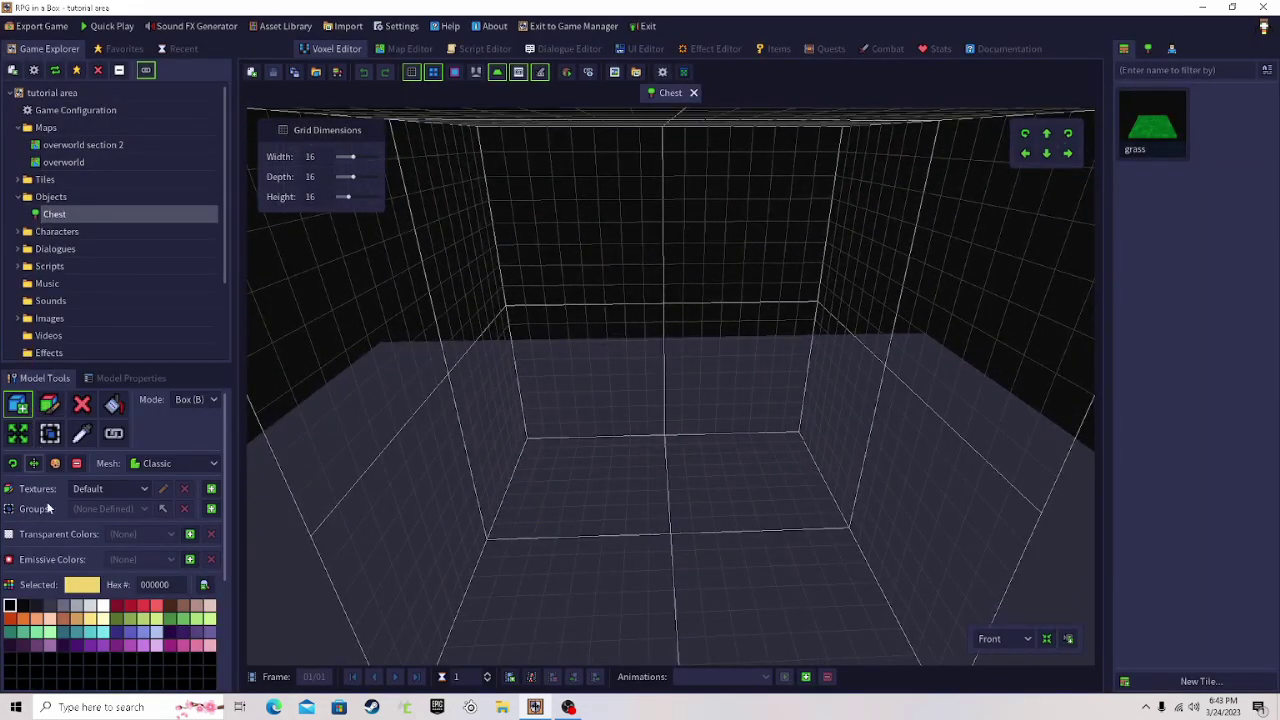
- Place a flat dark brown (4d291a) voxel slab of about 12 by 9 voxels on the grid floor as the chest's base
left_click(170, 605)
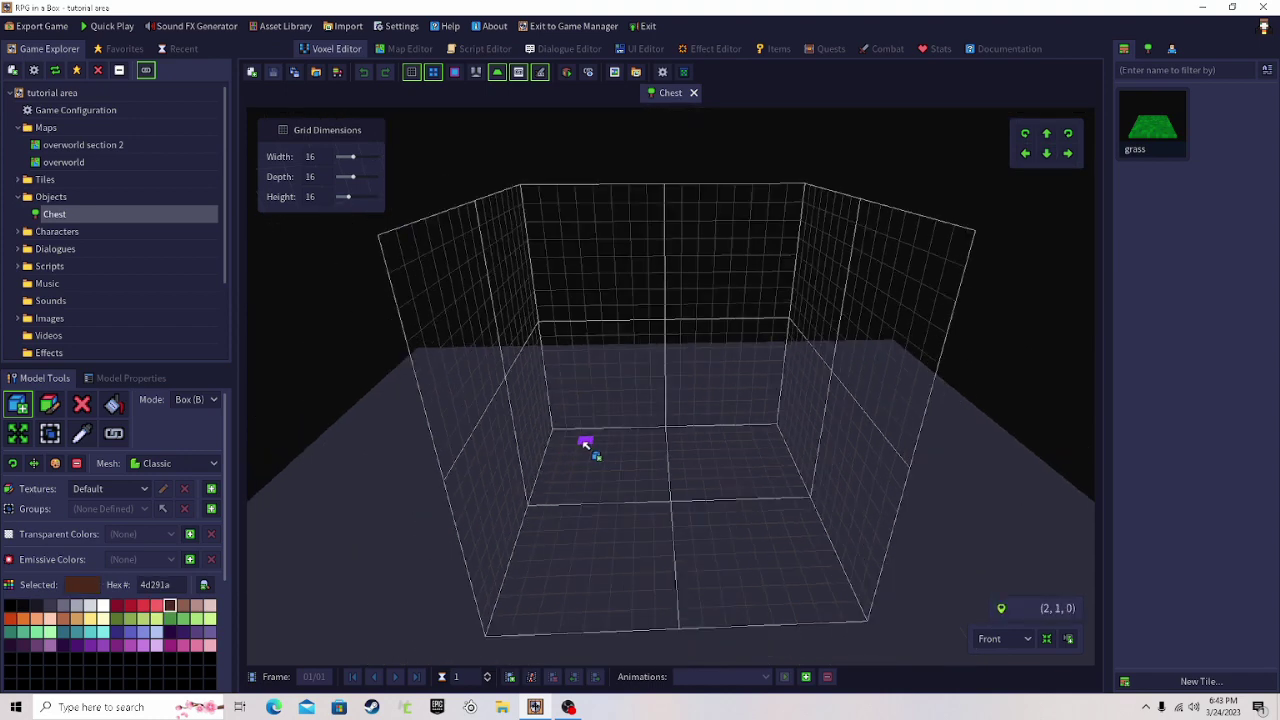
left_click_drag(586, 449, 777, 530)
- Recolor two one-voxel-wide stripes across the slab's depth, one near each short side, in lighter brown 5f3828
left_click(49, 403)
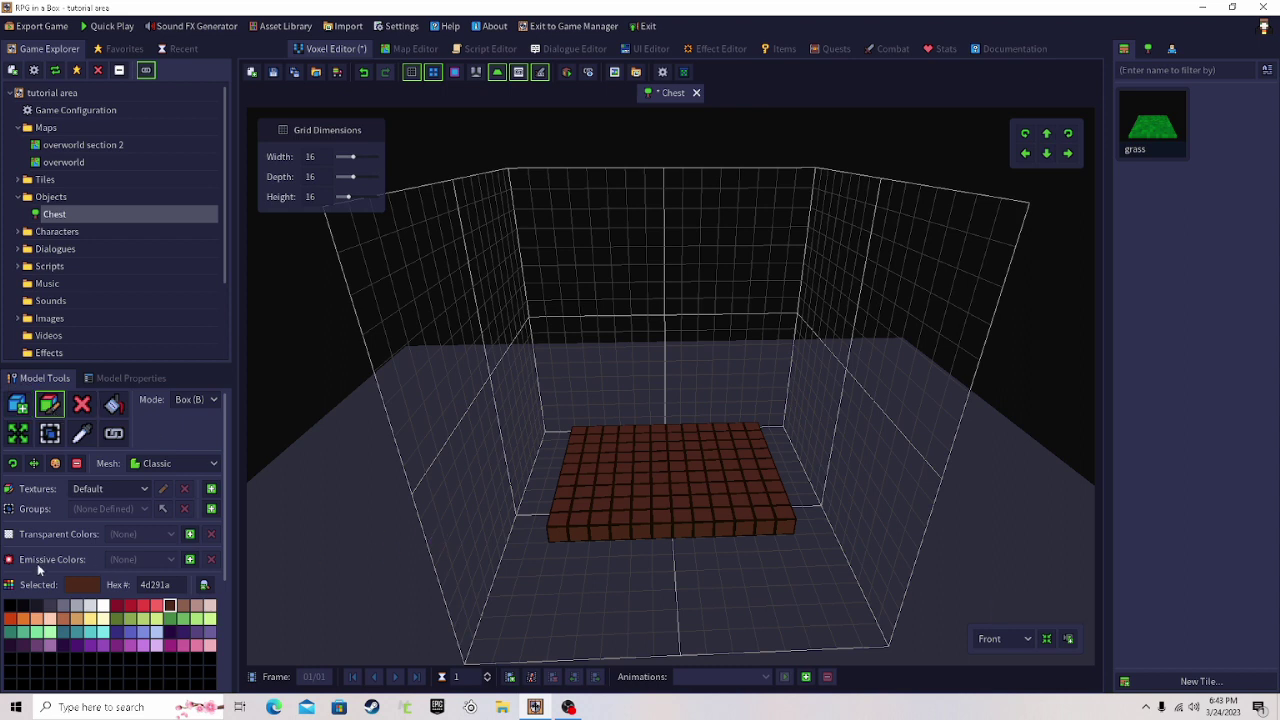
left_click(83, 584)
left_click(195, 515)
left_click(188, 503)
left_click(257, 677)
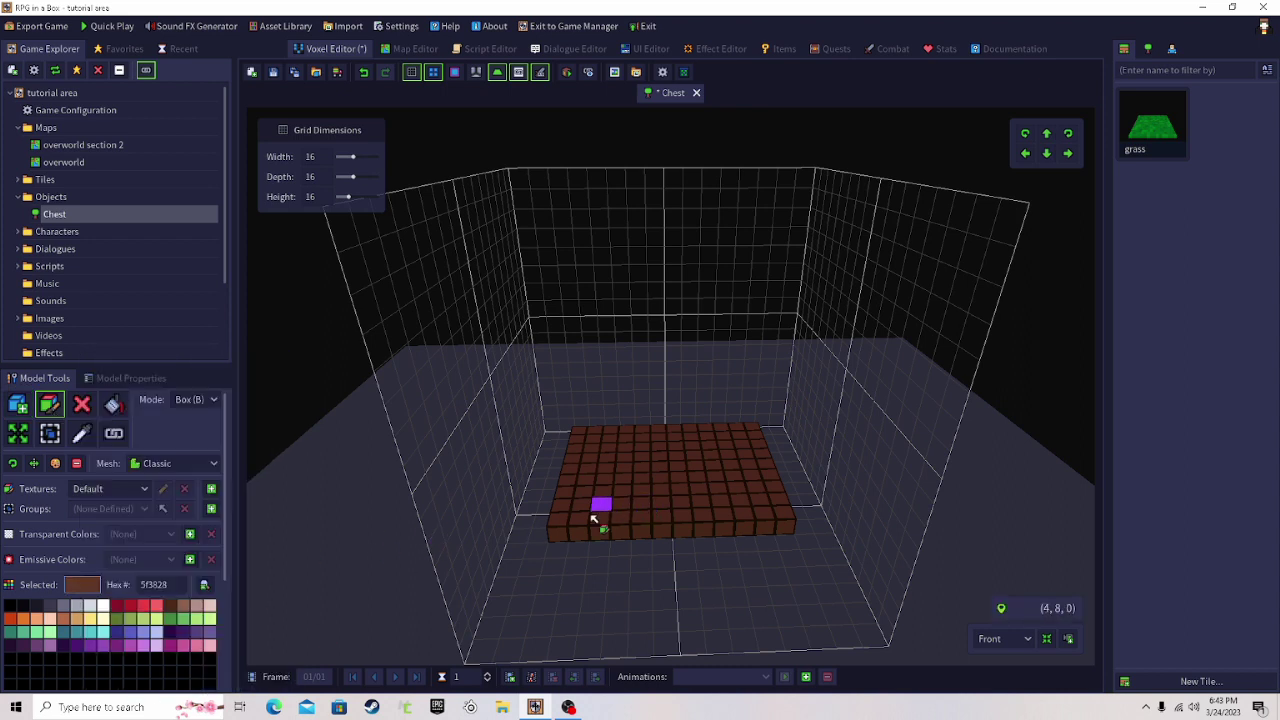
left_click_drag(586, 518, 591, 438)
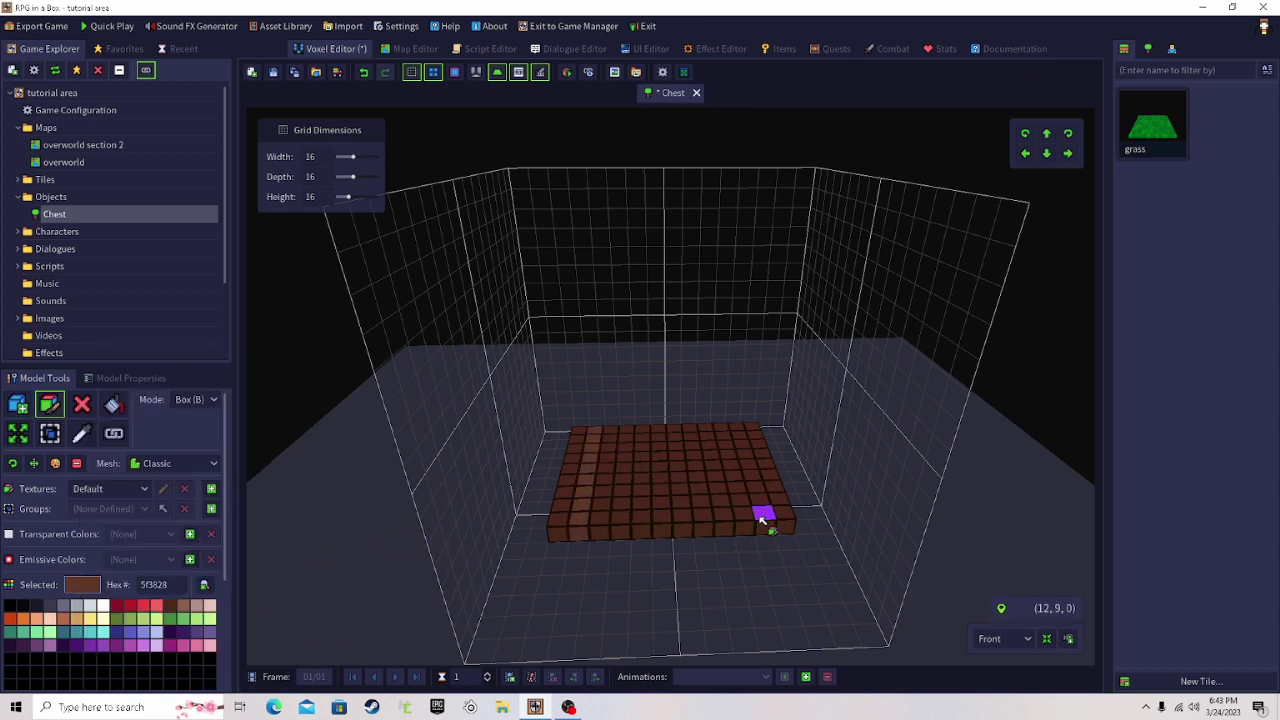
left_click_drag(766, 517, 742, 428)
- Toggle the voxel outline and grid displays, leave the voxel outlines hidden, and save the Chest model
left_click(434, 72)
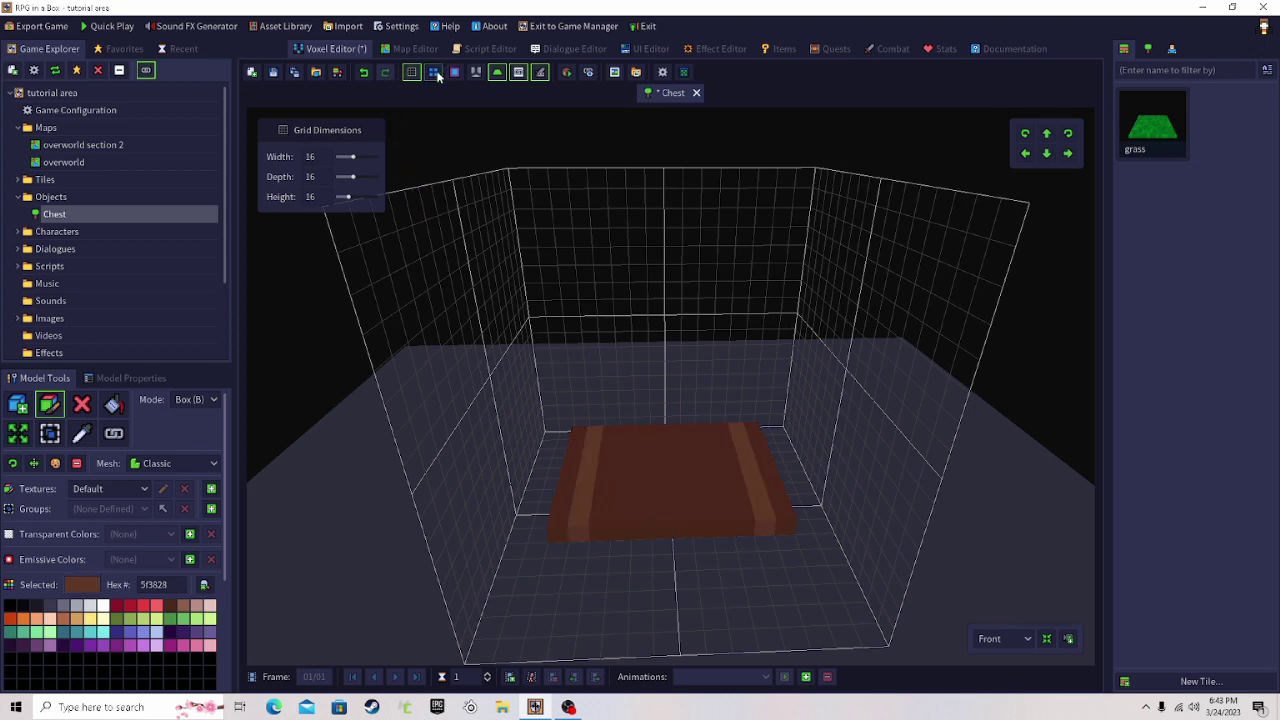
left_click(434, 72)
left_click(434, 72)
left_click(434, 72)
left_click(434, 72)
left_click(434, 72)
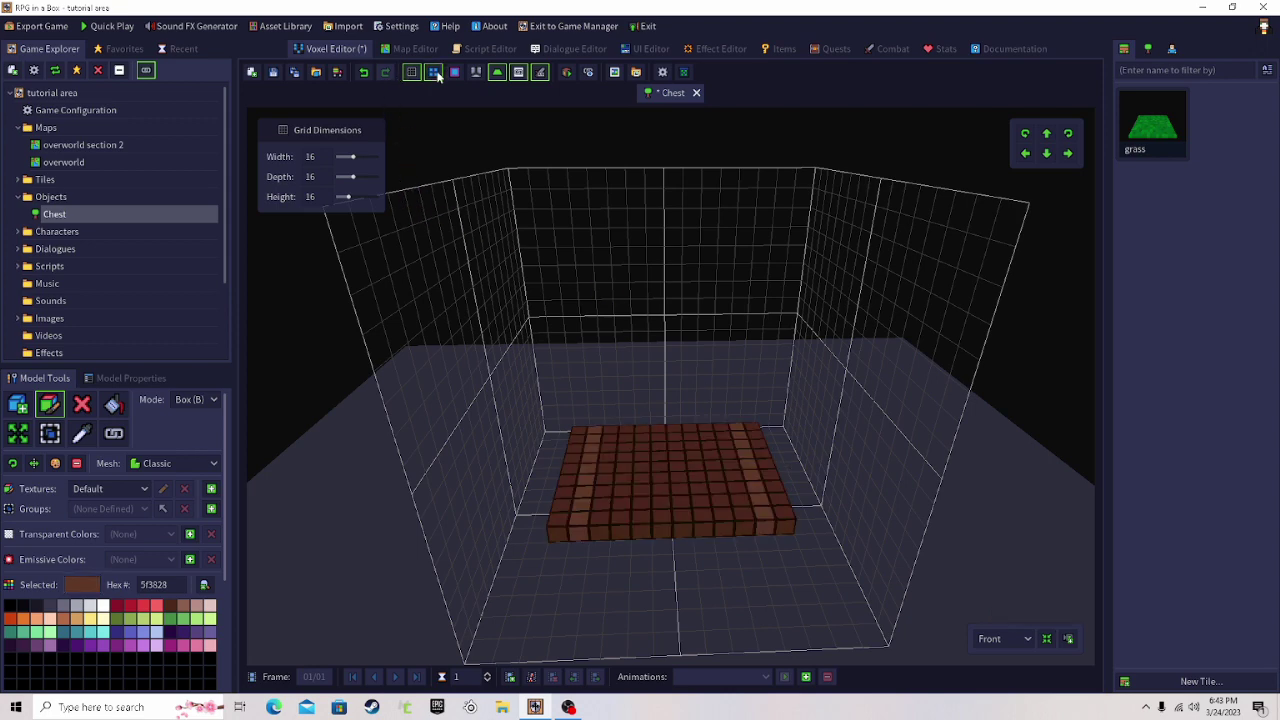
left_click(412, 74)
left_click(412, 74)
left_click(412, 74)
left_click(412, 74)
left_click(433, 76)
scroll(593, 508, "up", 3)
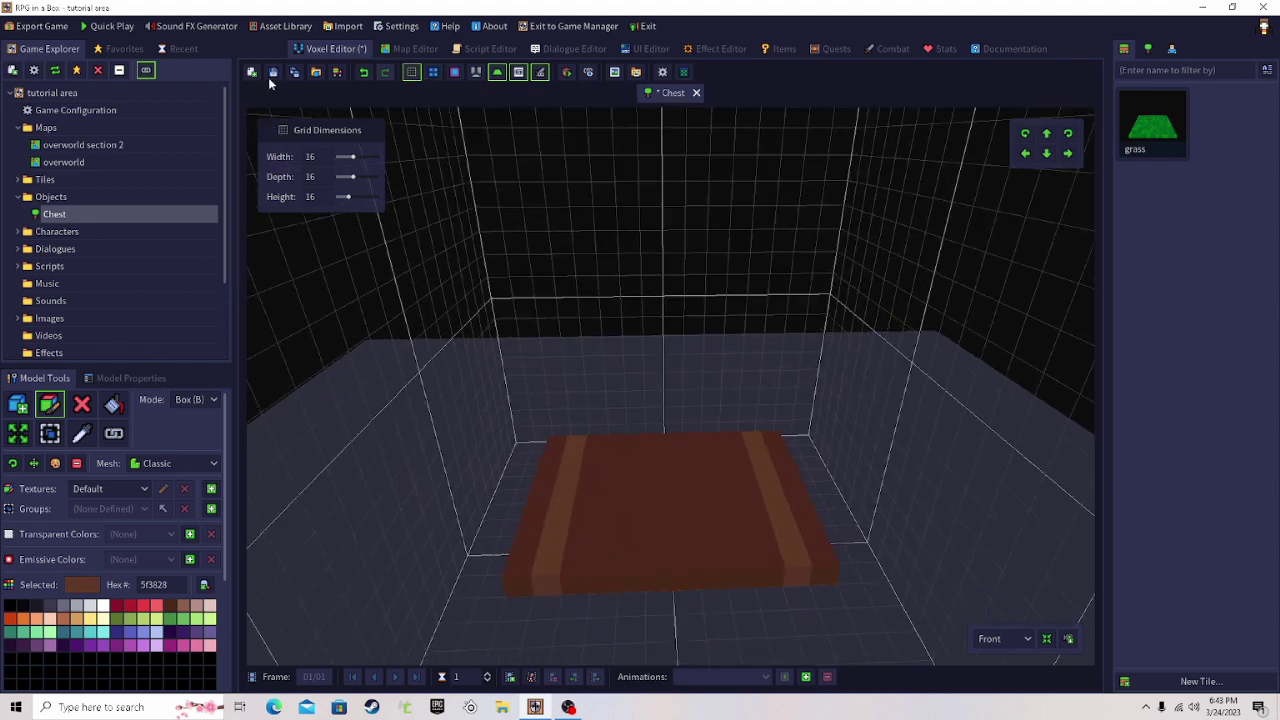
left_click(272, 75)
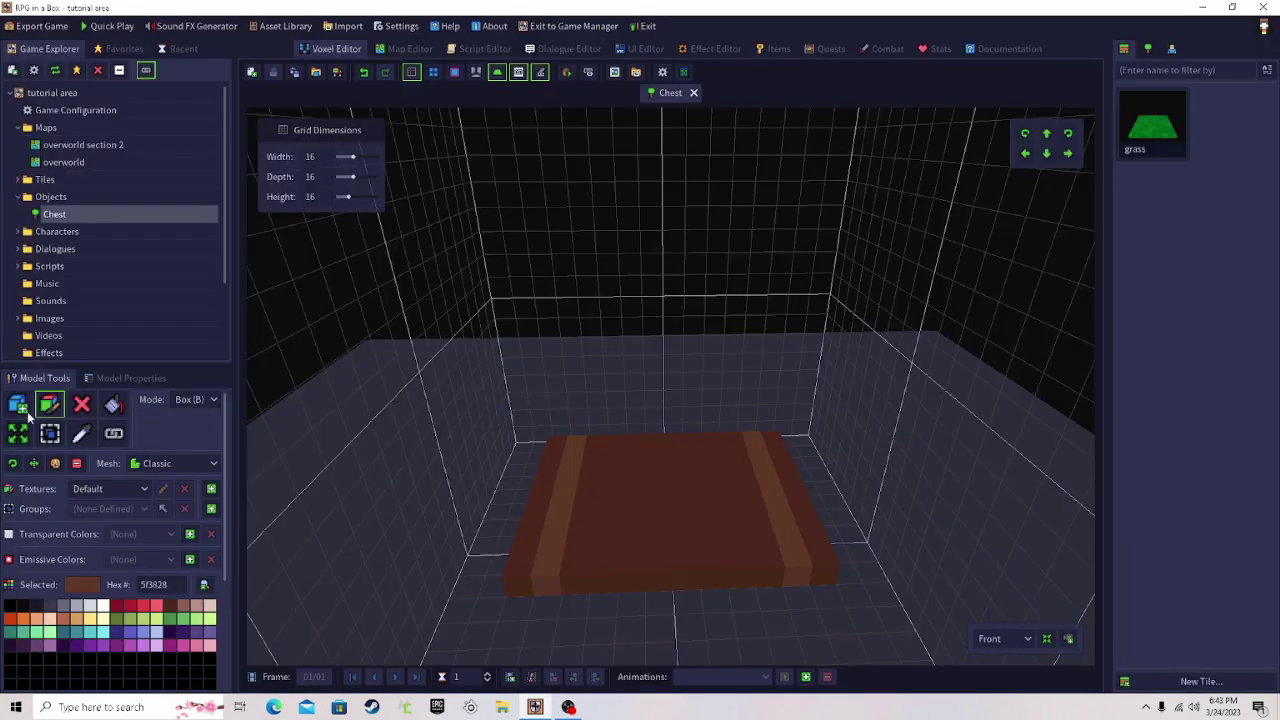
- Try box-selecting parts of the slab and the whole slab, and clear the selection
left_click(50, 434)
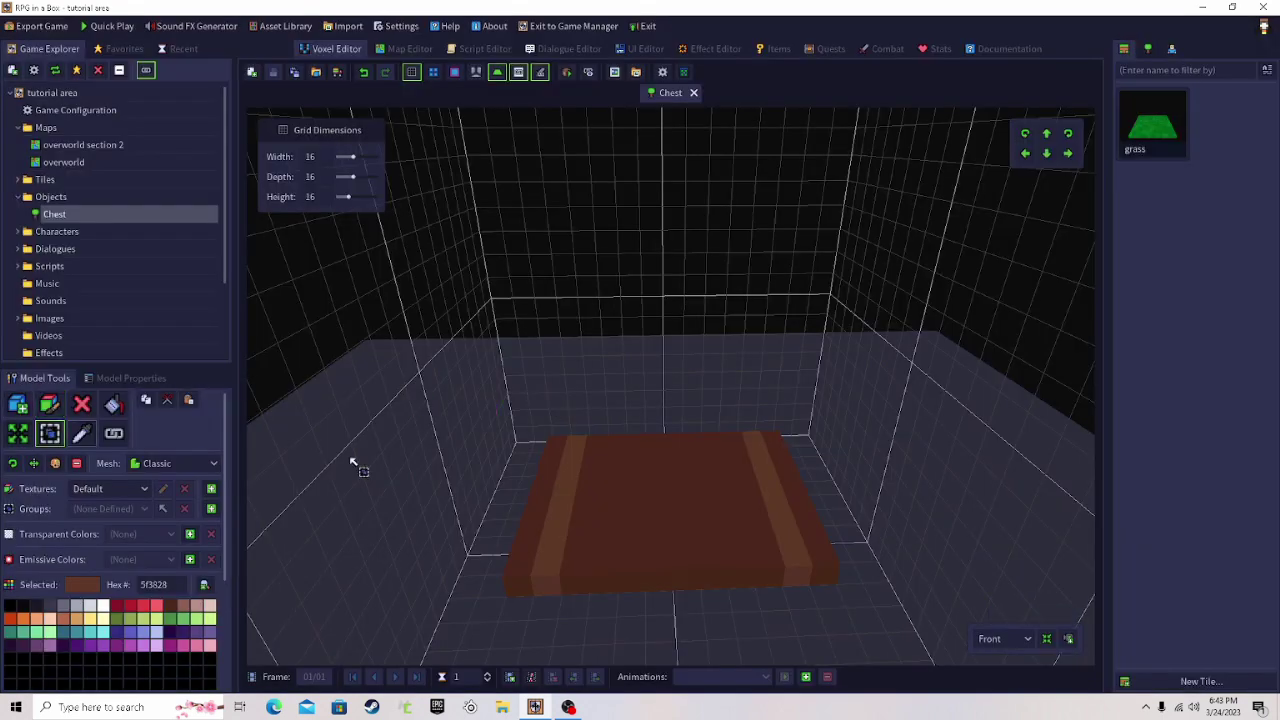
left_click_drag(822, 568, 560, 443)
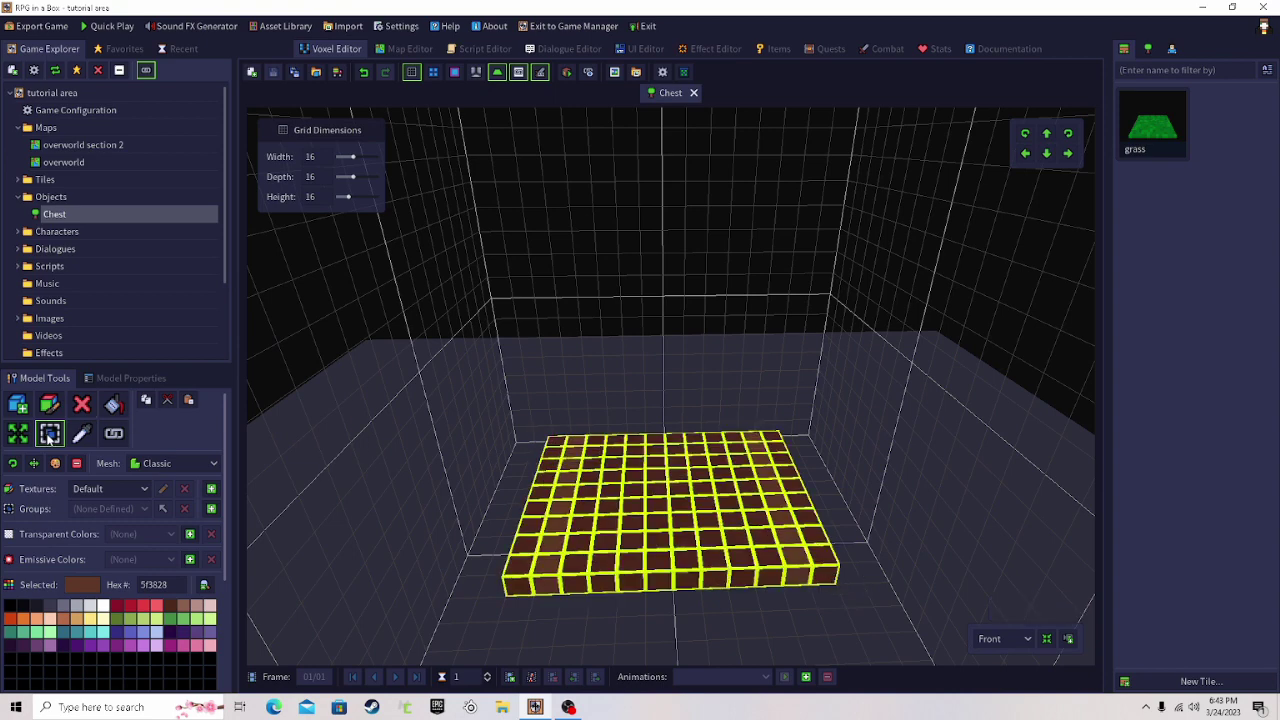
left_click_drag(830, 575, 508, 443)
key("e")
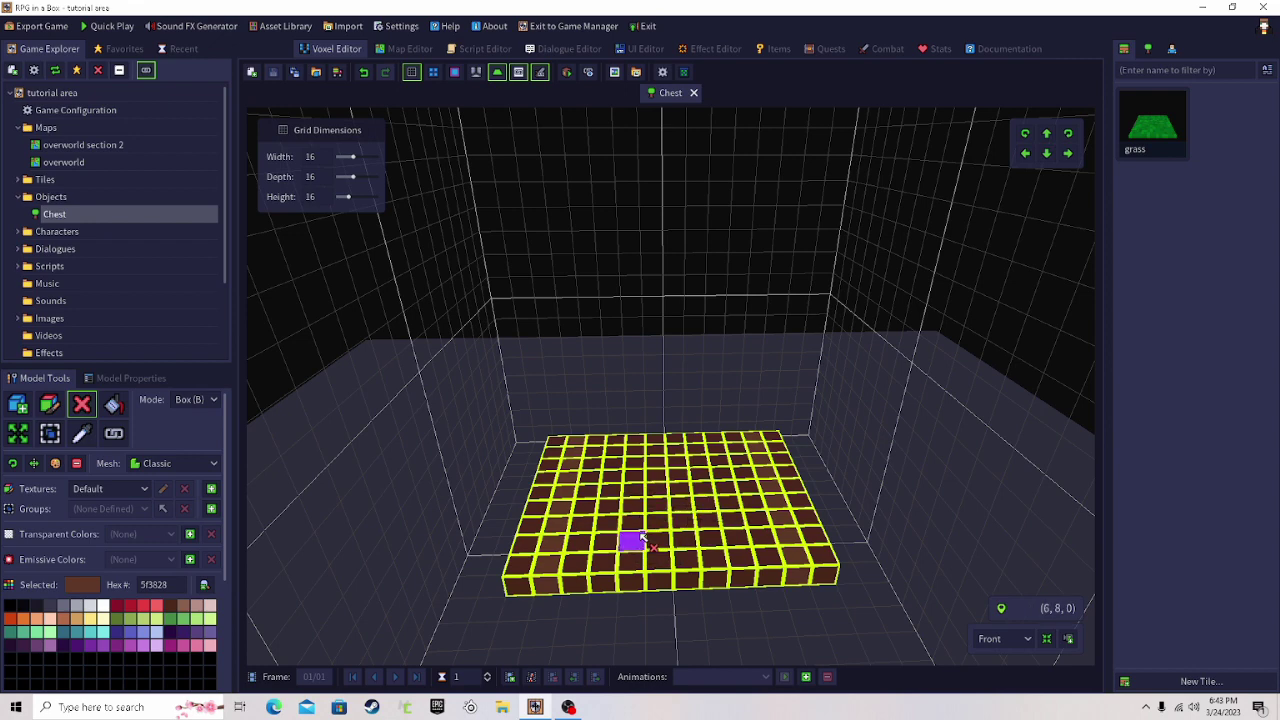
left_click(50, 433)
left_click(886, 560)
left_click_drag(815, 578, 742, 487)
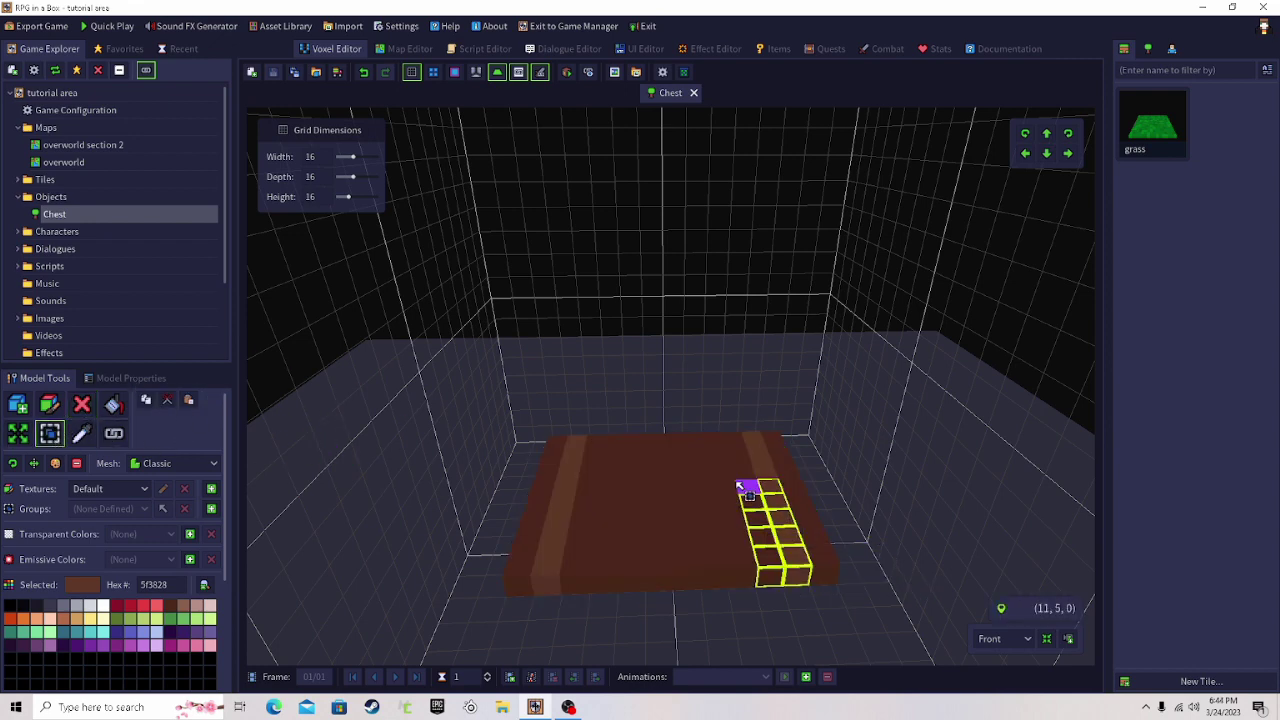
left_click_drag(820, 556, 694, 457)
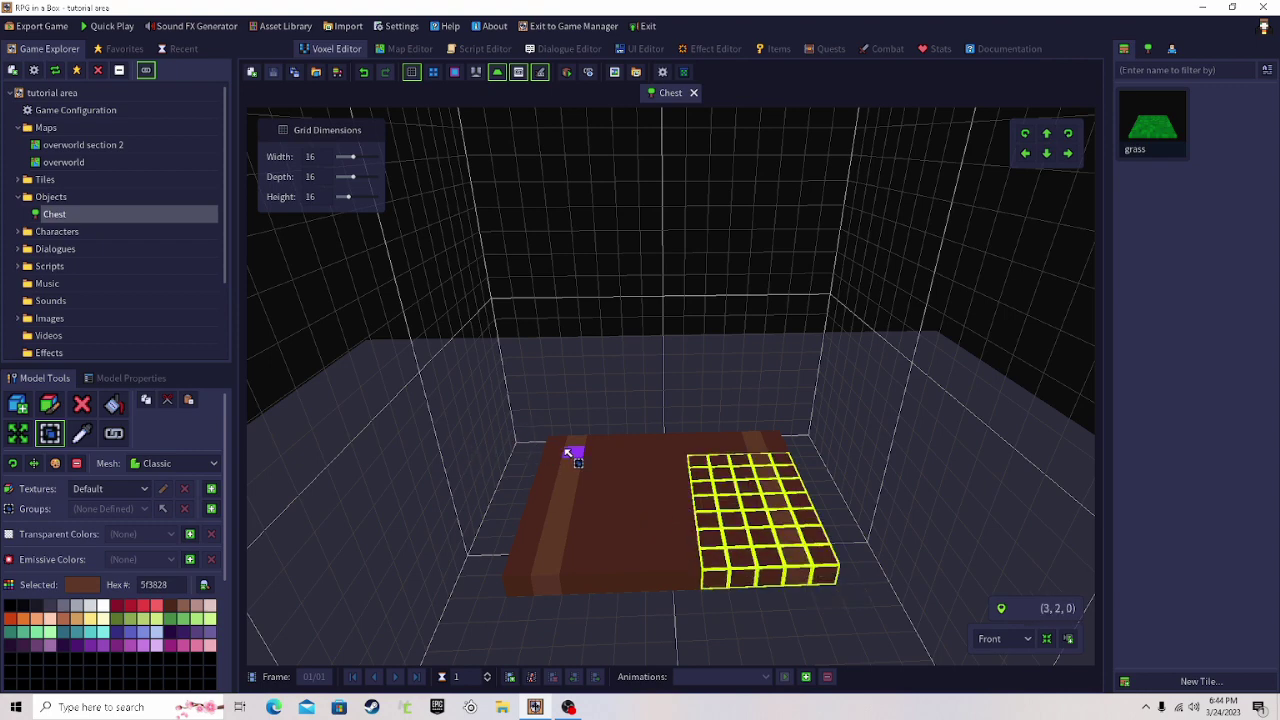
left_click_drag(555, 445, 822, 574)
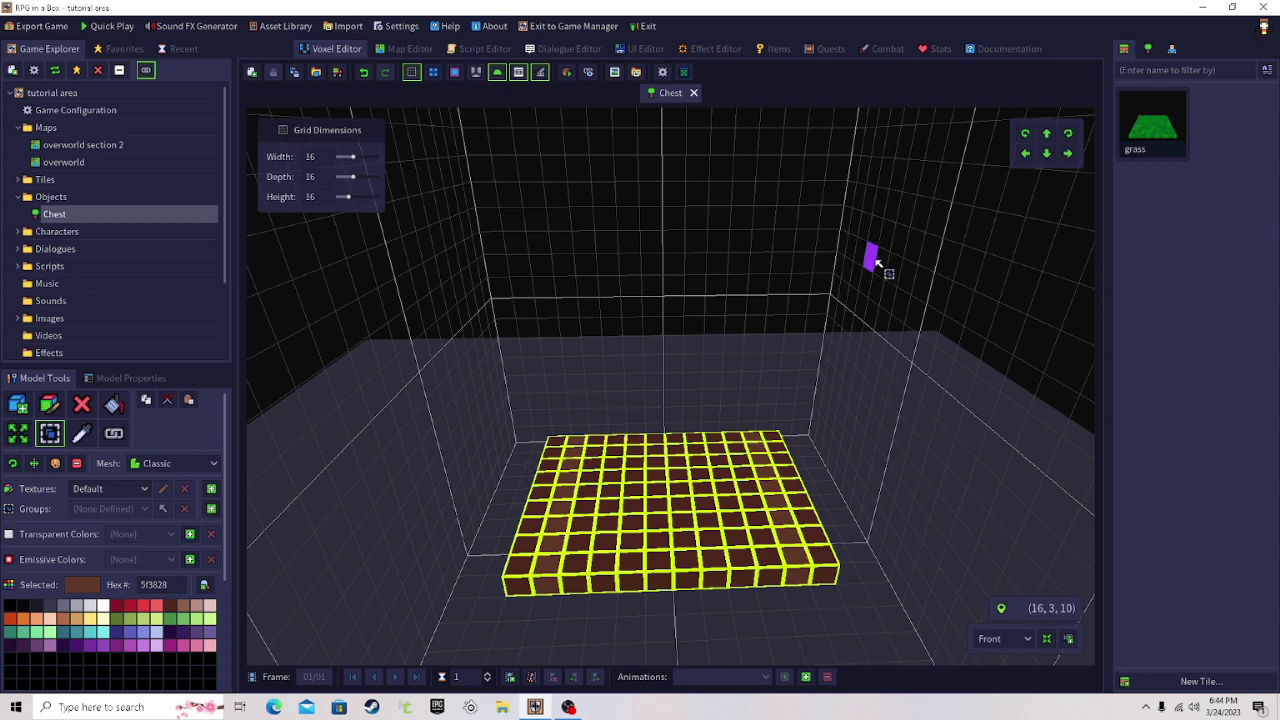
left_click(876, 261)
scroll(848, 351, "down", 1)
scroll(826, 370, "up", 1)
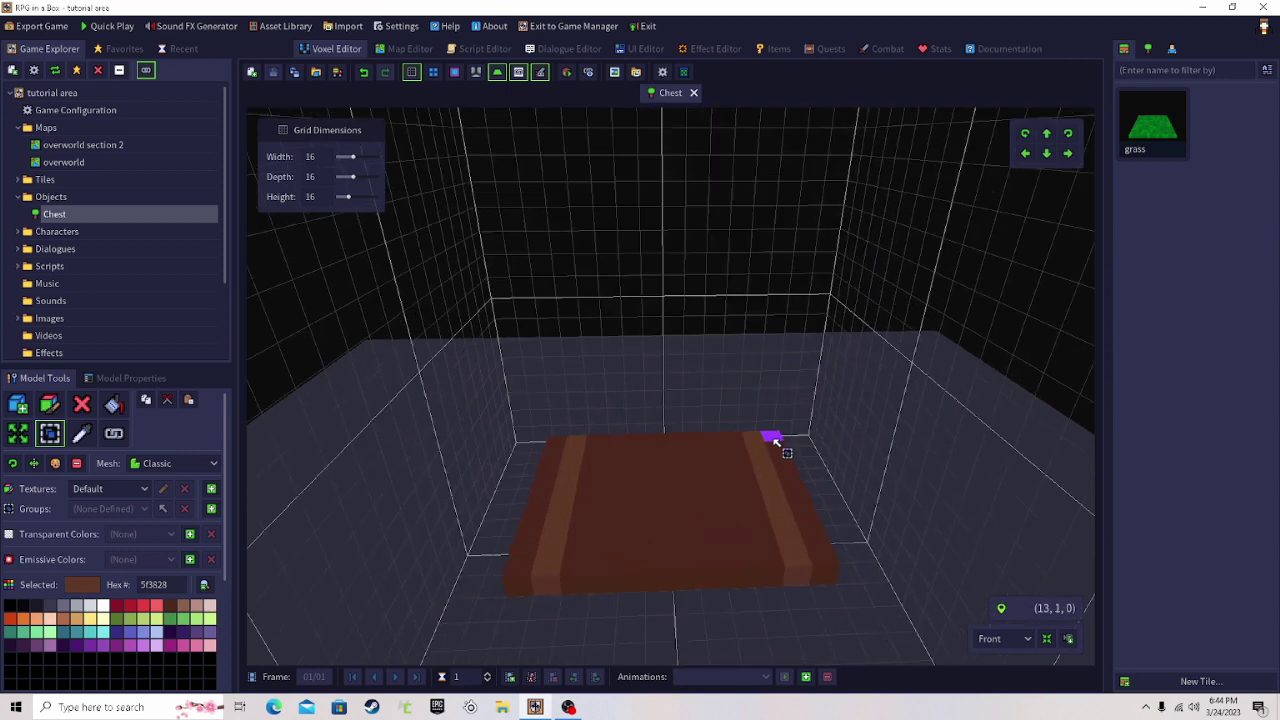
- Select the whole slab, copy and paste it, and accept the copy one voxel higher
left_click_drag(776, 441, 505, 588)
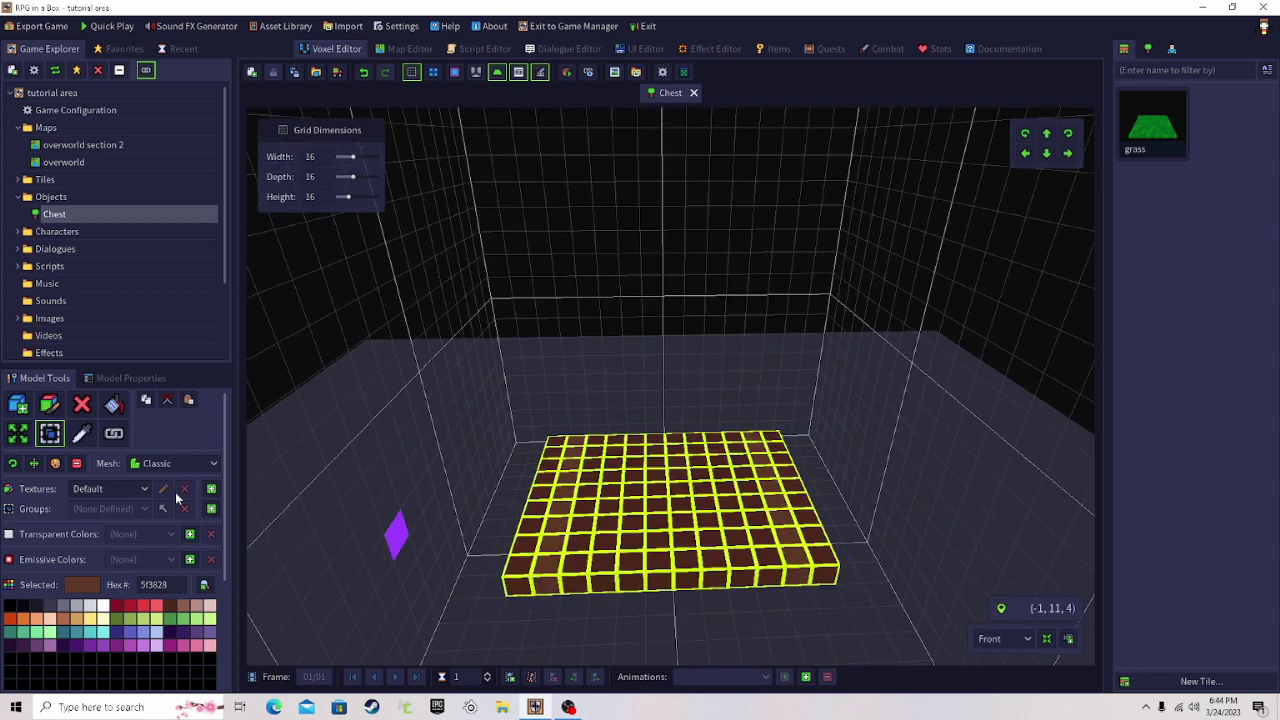
left_click(146, 402)
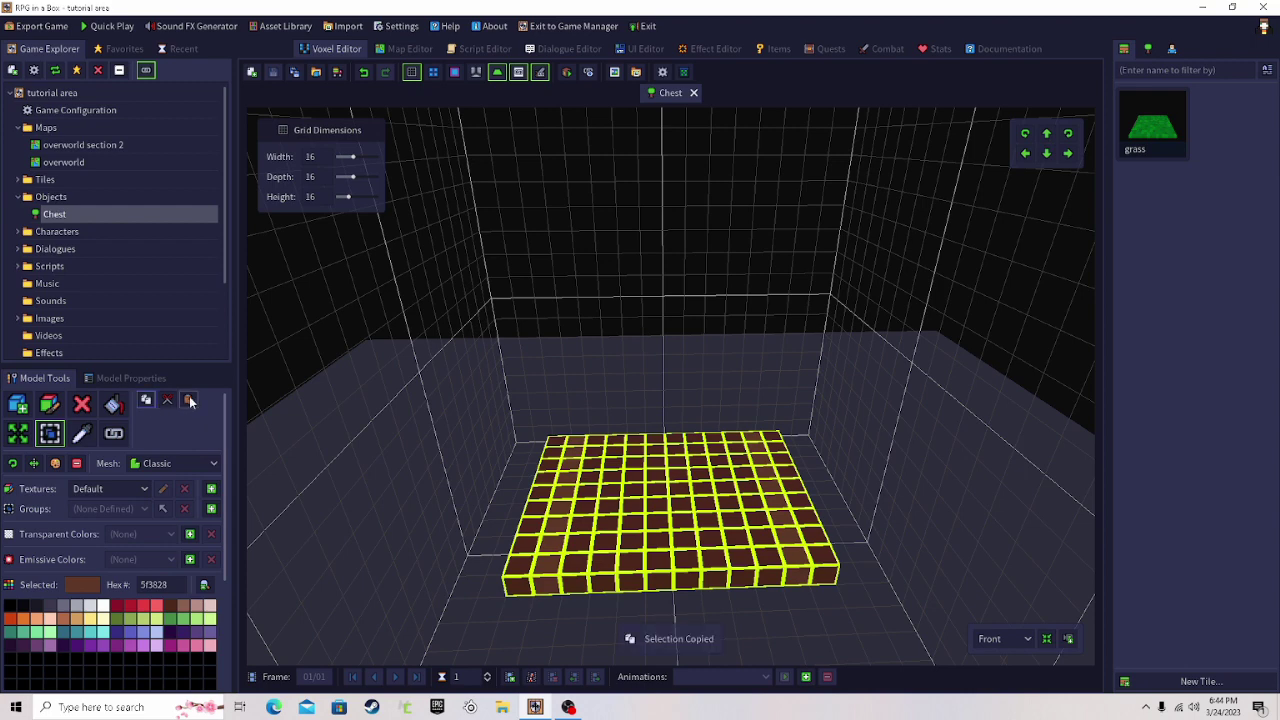
left_click(190, 400)
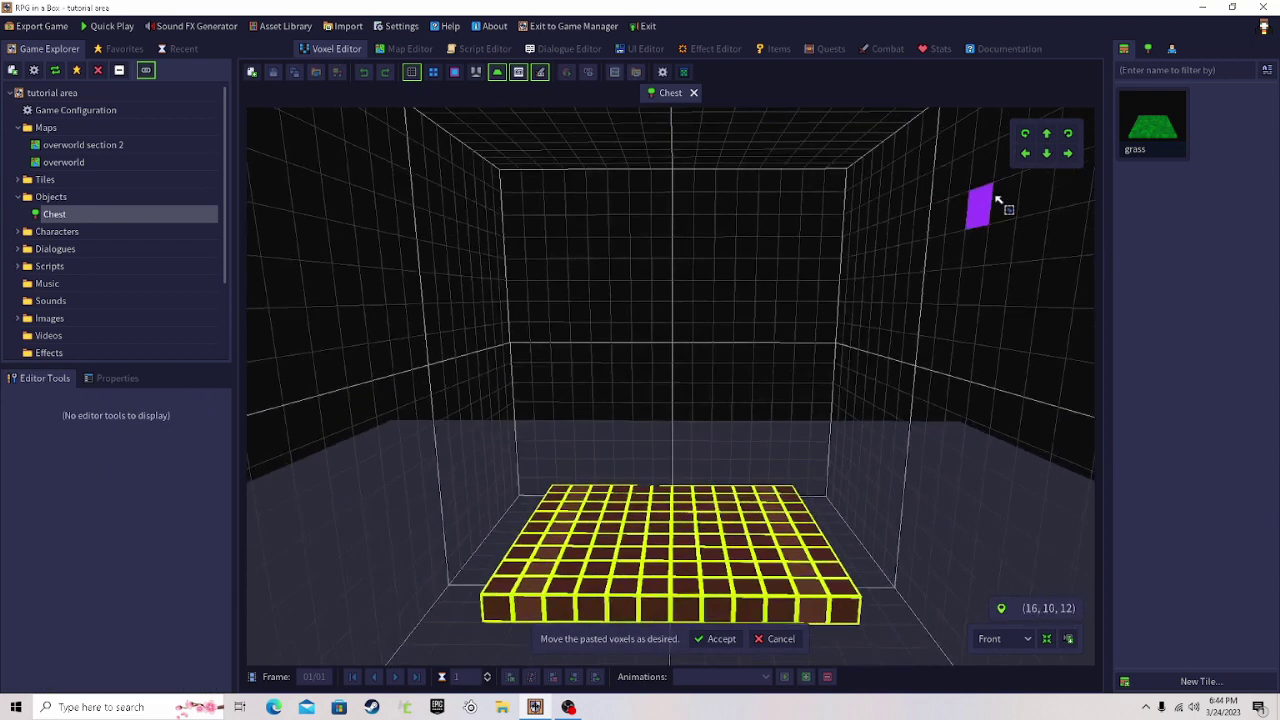
left_click(1046, 136)
left_click(719, 638)
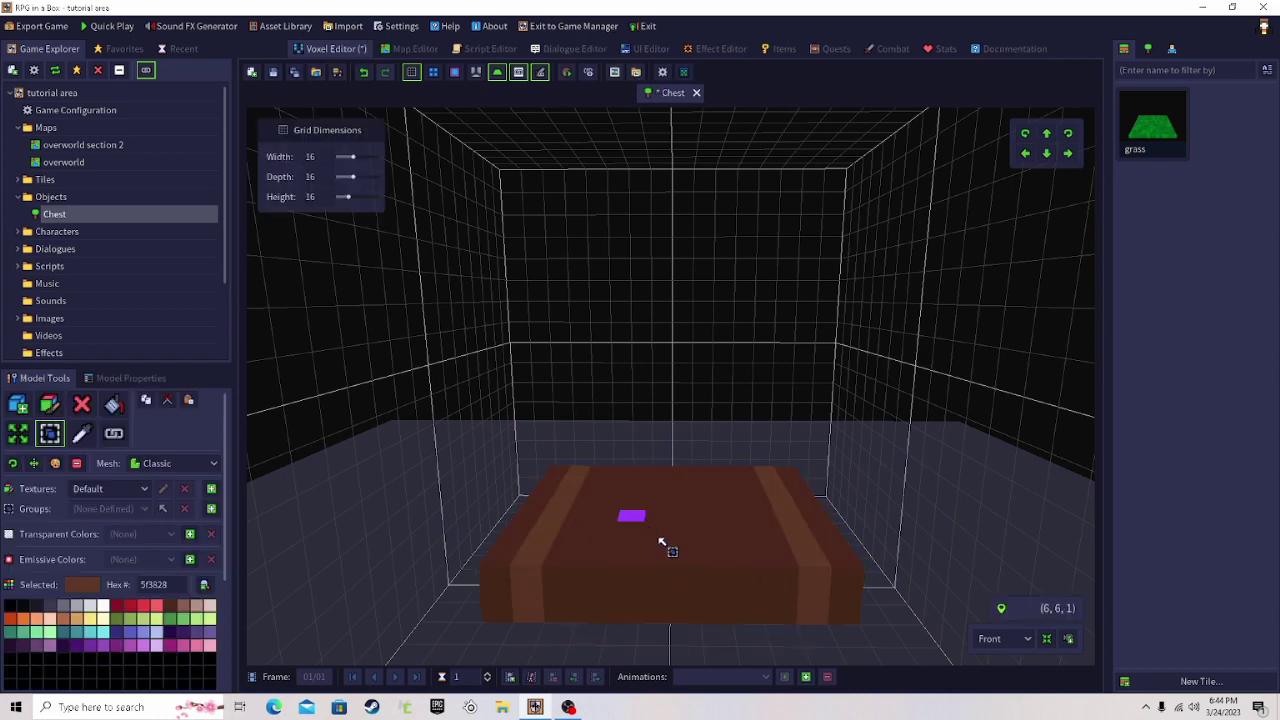
- Copy and paste the two-layer block and accept the copy directly on top of it, two voxels higher
left_click(848, 614)
left_click(146, 402)
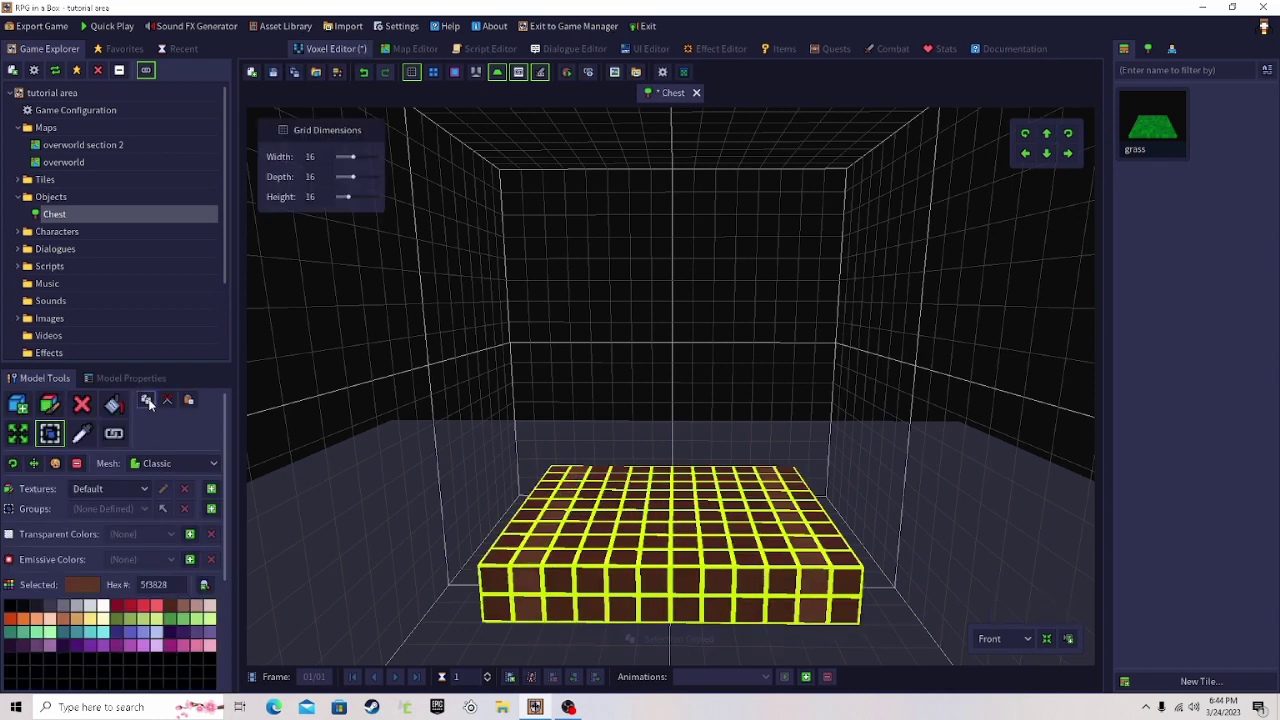
left_click(190, 400)
left_click(1046, 134)
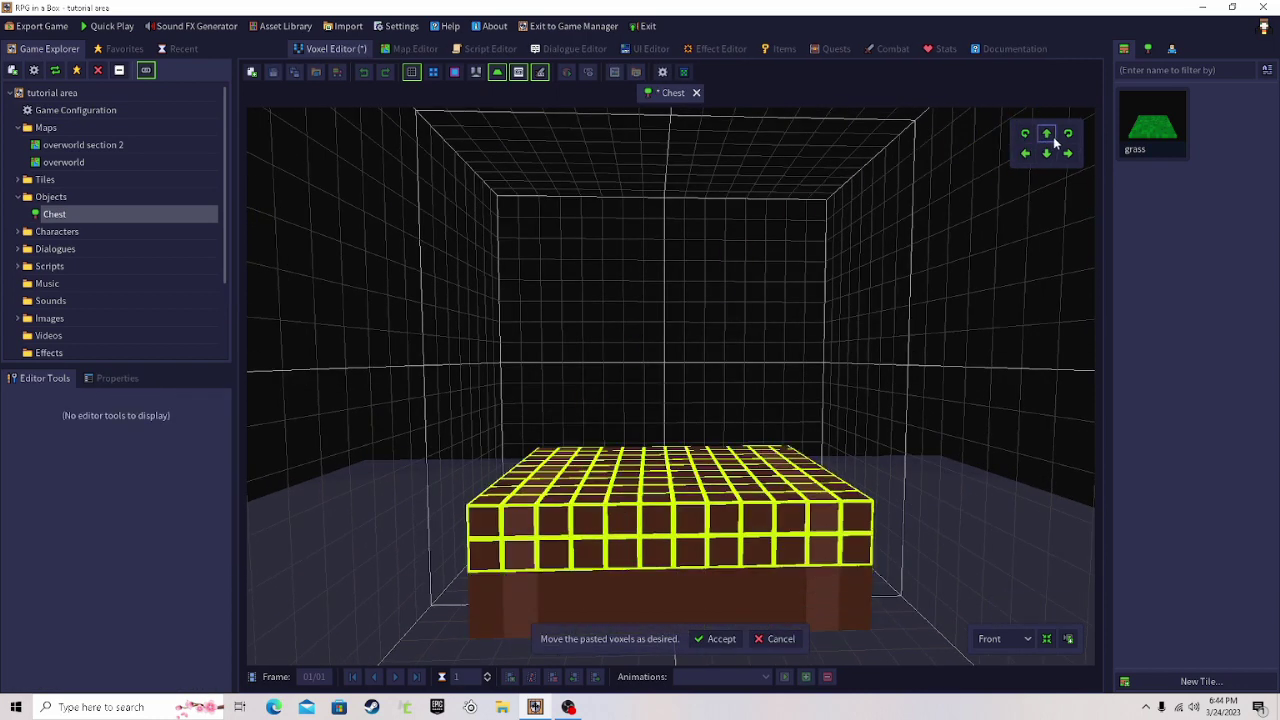
left_click(719, 638)
- Copy and paste the four-layer block and accept the copy stacked on top of it, four voxels higher
left_click_drag(850, 610, 553, 452)
left_click(146, 402)
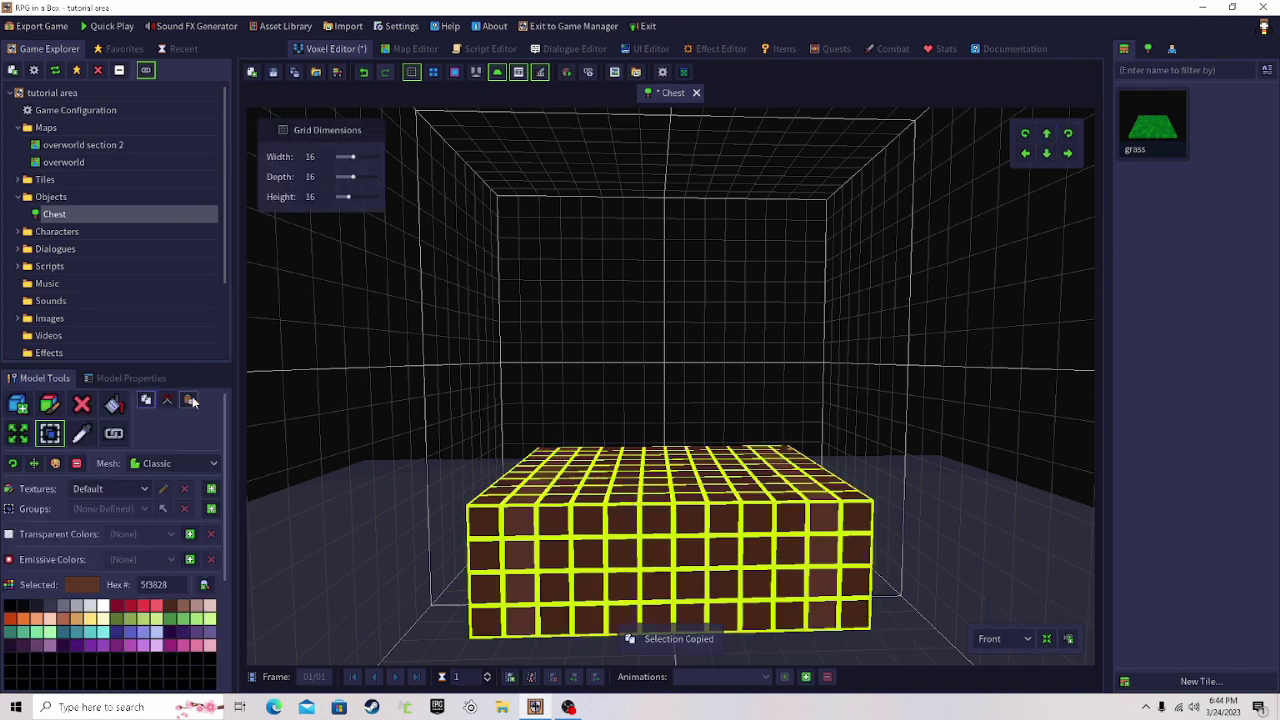
left_click(190, 400)
left_click(1047, 134)
left_click(1047, 134)
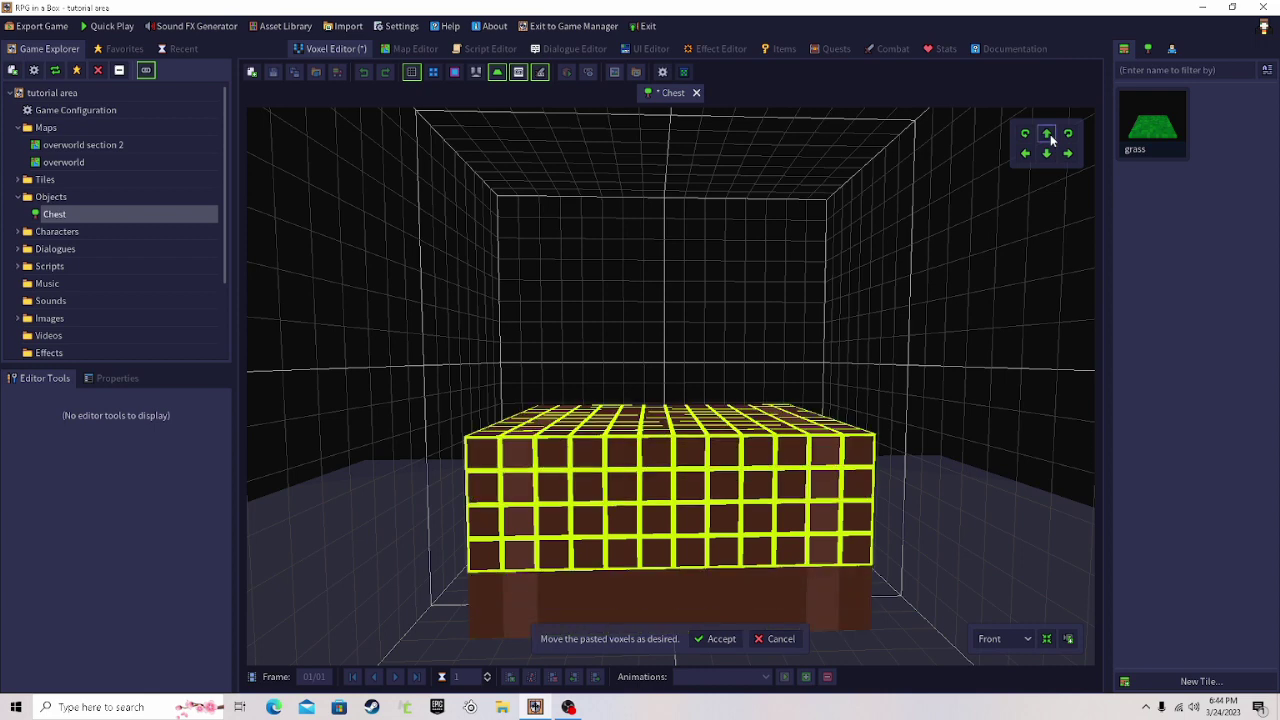
left_click(1047, 134)
left_click(1047, 134)
left_click(1047, 134)
left_click(1047, 153)
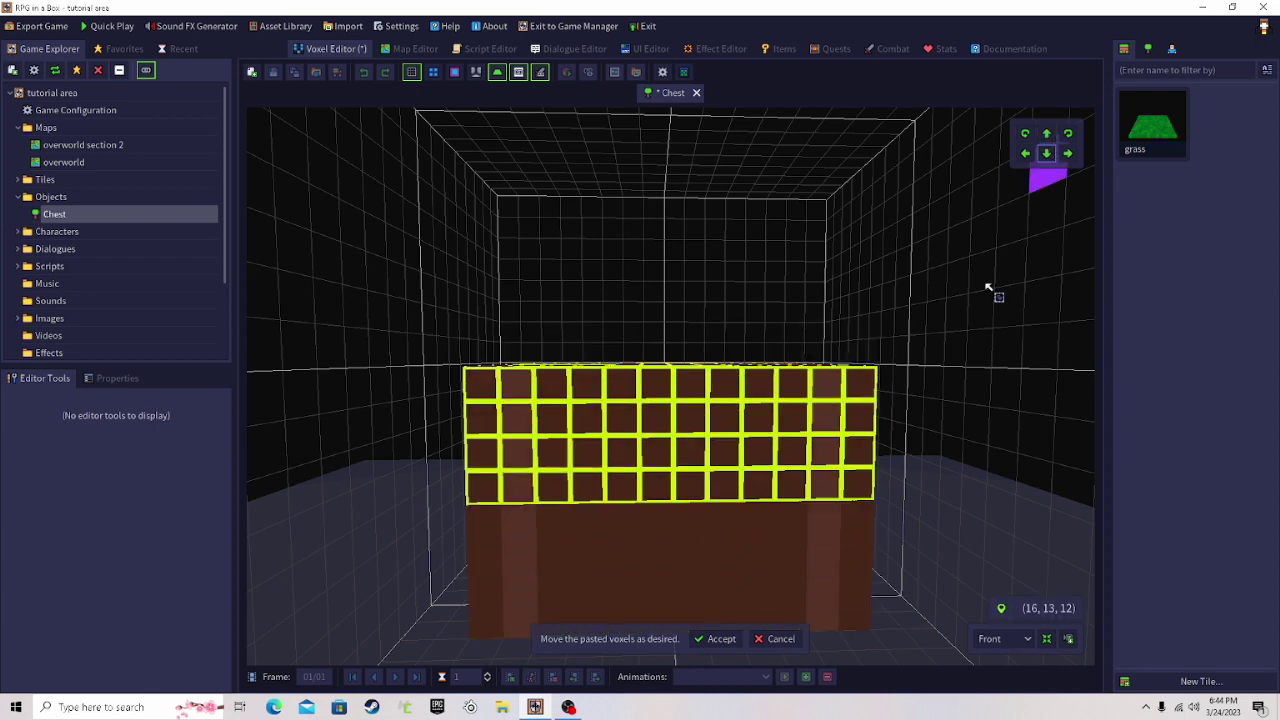
left_click(714, 639)
- Paint a one-voxel-high horizontal band in brown 532d1e across the chest's front, in the third row from its top
middle_click_drag(673, 597, 703, 636)
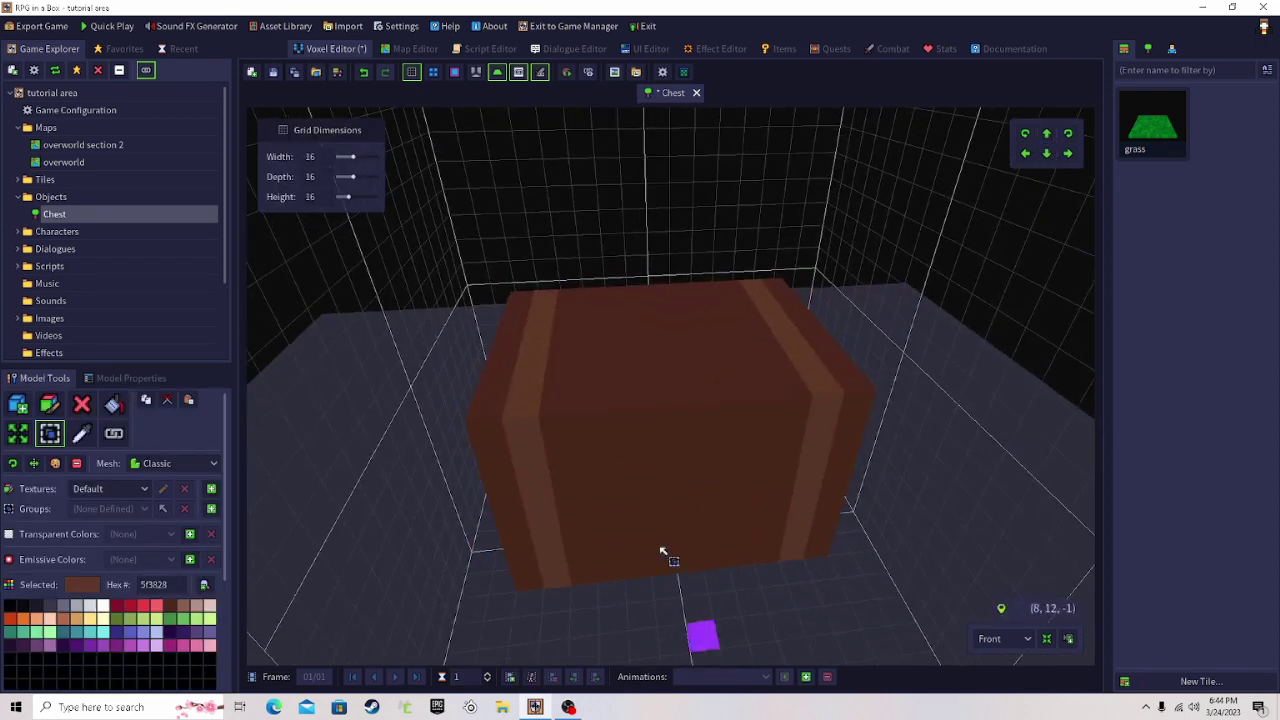
left_click(58, 408)
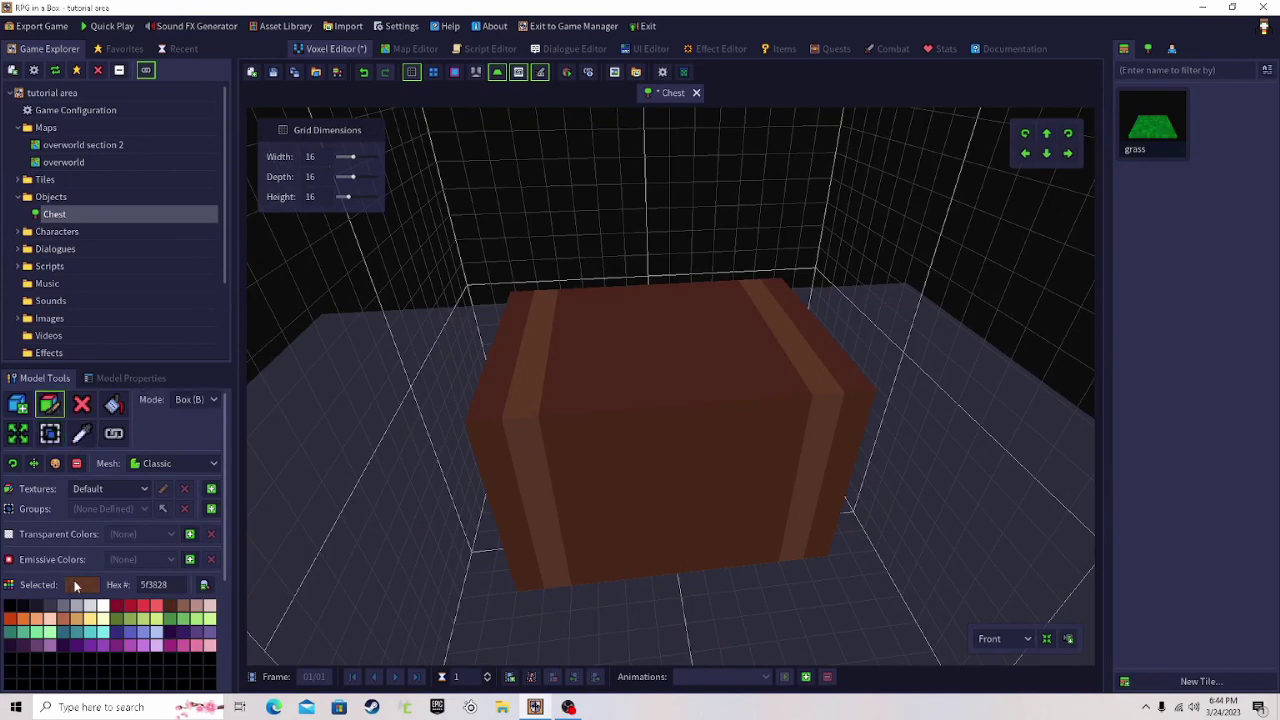
left_click(82, 584)
left_click(202, 510)
left_click(203, 516)
left_click(262, 679)
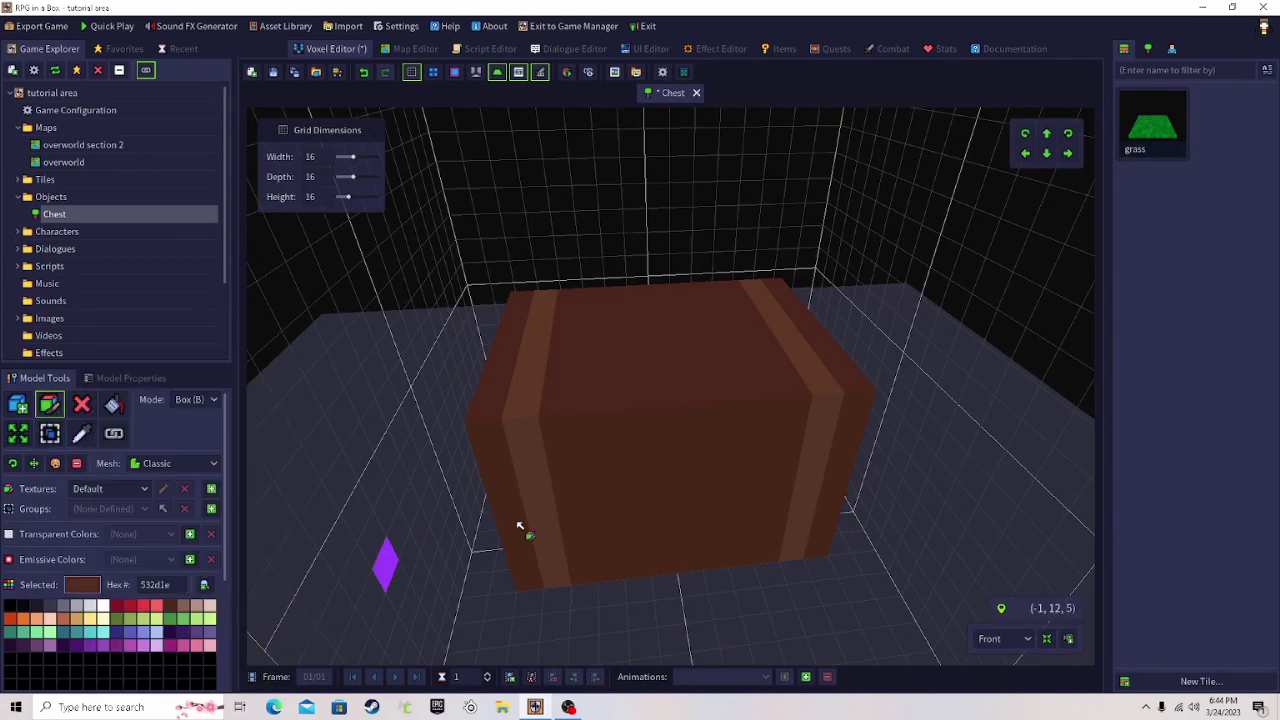
right_click_drag(523, 526, 760, 443)
right_click_drag(680, 408, 655, 473)
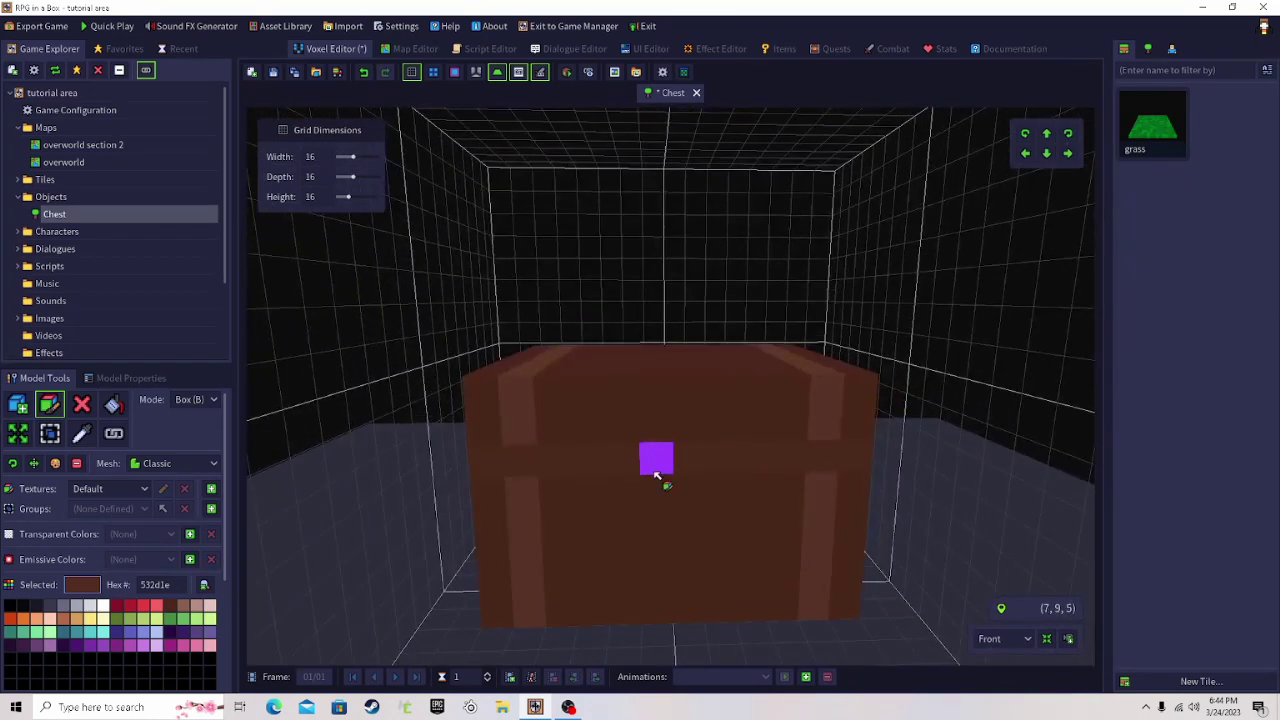
- Paint a 2 x 2 voxel gray (6a6a80) lock in the middle of the chest's front and save the model
scroll(655, 473, "up", 2)
left_click(63, 608)
left_click_drag(678, 475, 660, 510)
mouse_move(738, 580)
right_mouse_down()
mouse_move(727, 476)
mouse_move(759, 588)
mouse_move(943, 608)
mouse_move(757, 571)
right_mouse_up()
scroll(759, 588, "down", 1)
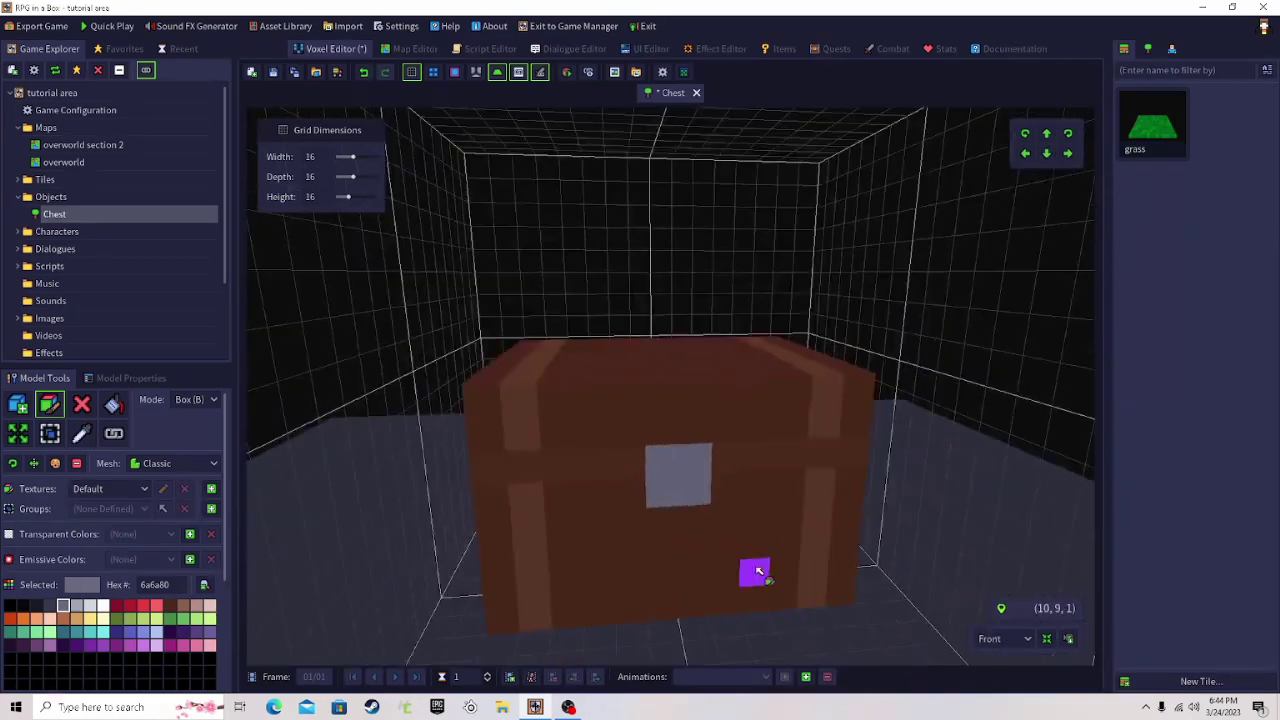
left_click(272, 72)
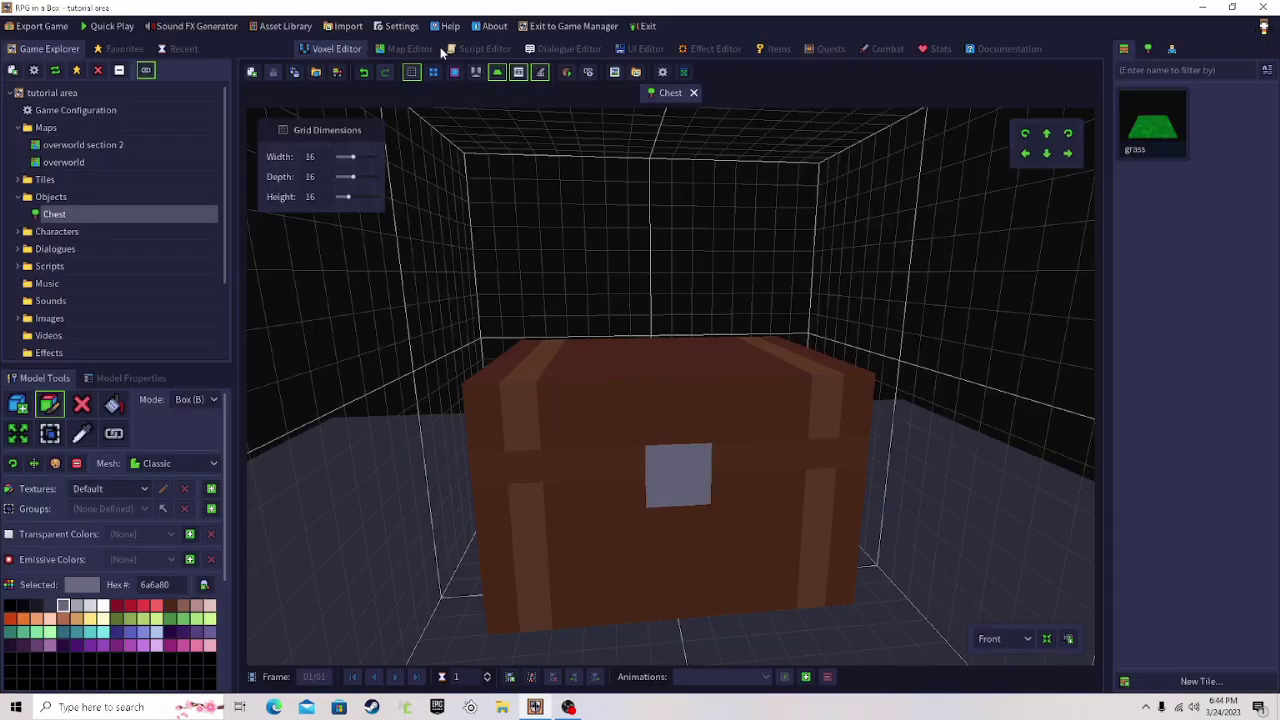
- Place a Chest object on the west edge of the overworld map at (-5, 0, 0) and save the map
left_click(430, 47)
left_click(1173, 50)
left_click(1130, 48)
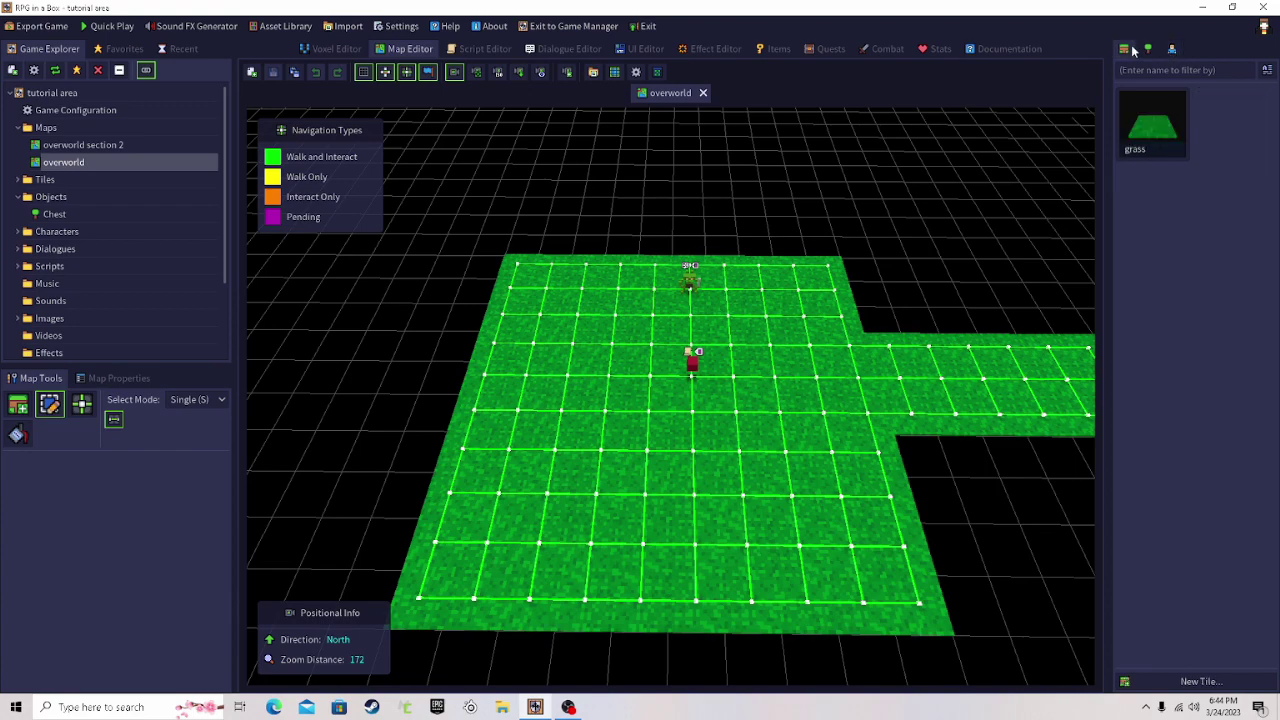
left_click(1151, 51)
left_click(1152, 122)
scroll(606, 354, "up", 4)
right_click_drag(606, 354, 515, 354)
middle_click_drag(515, 354, 615, 362)
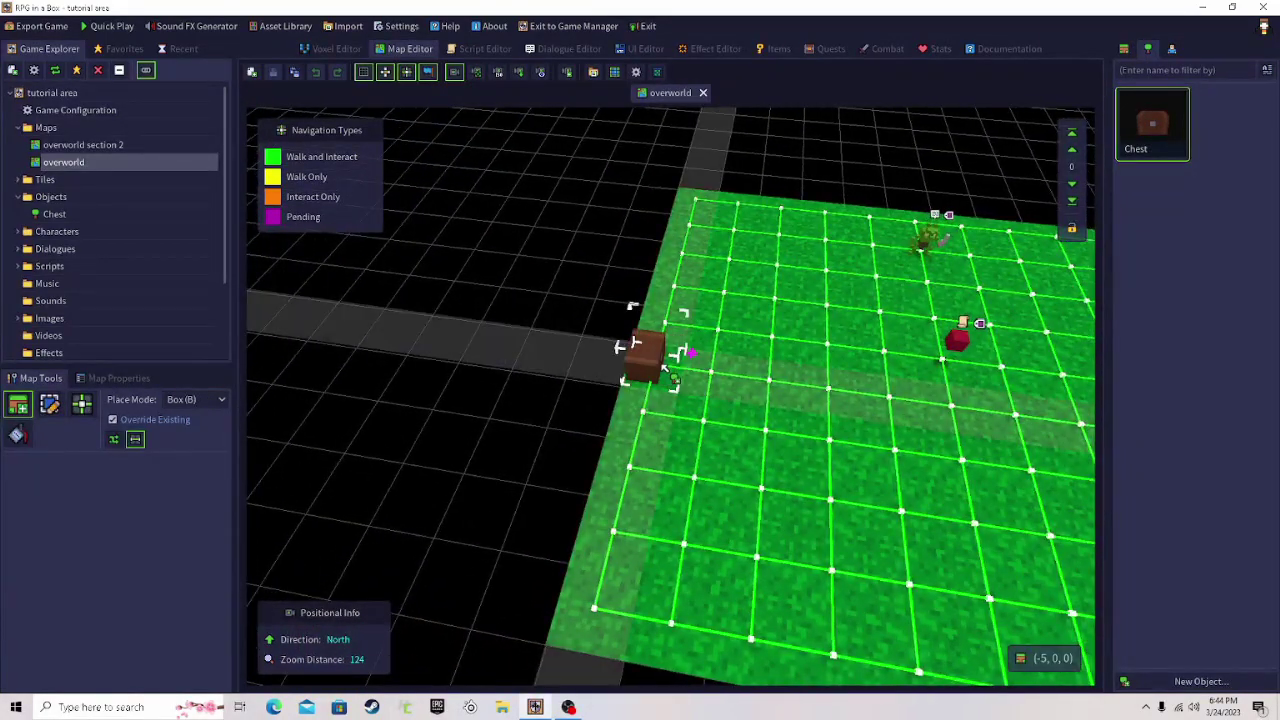
left_click(648, 369)
right_click_drag(842, 385, 555, 385)
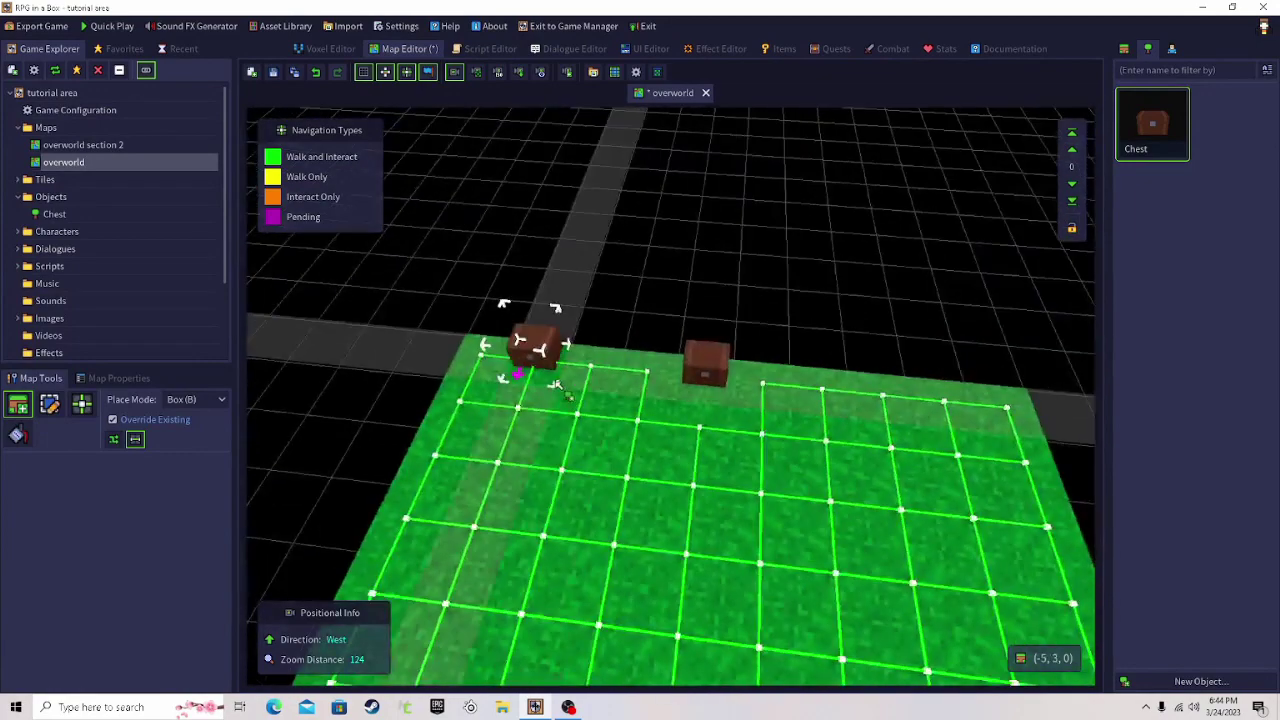
left_click(273, 74)
- Add an Interact Only navigation path between the chest's tile and the tile in front of it
left_click(50, 403)
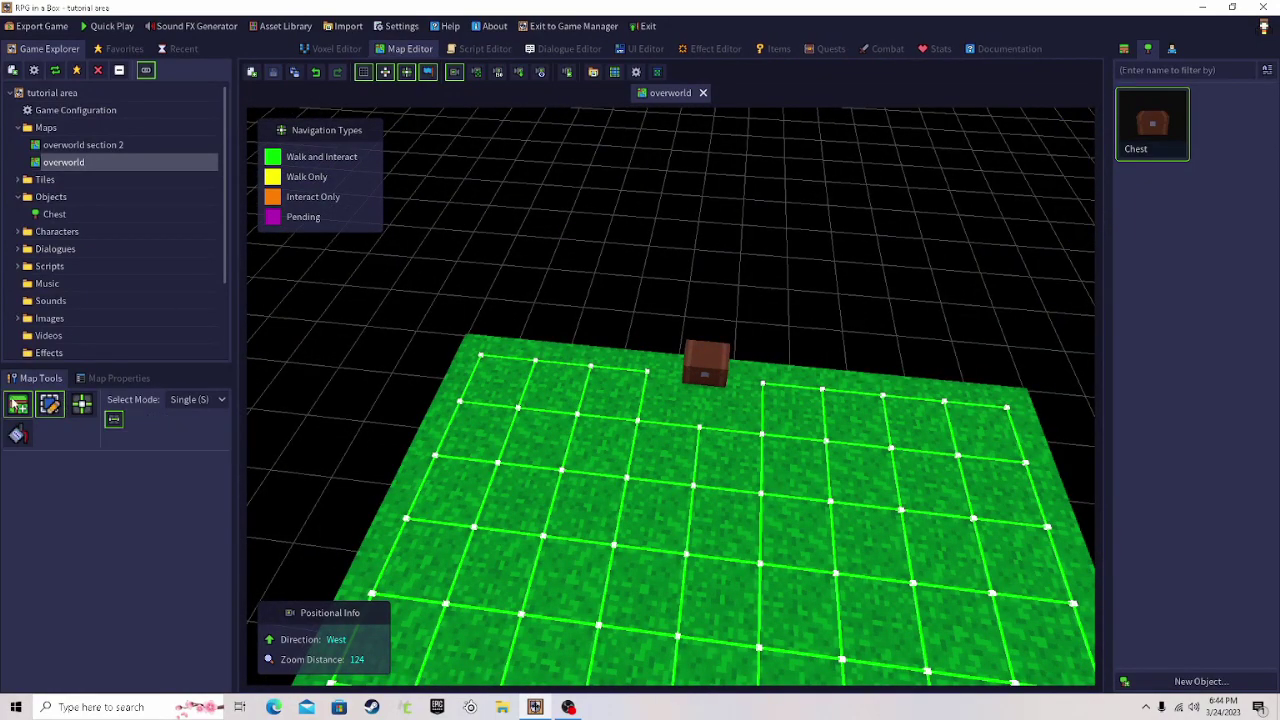
left_click(14, 403)
left_click(275, 201)
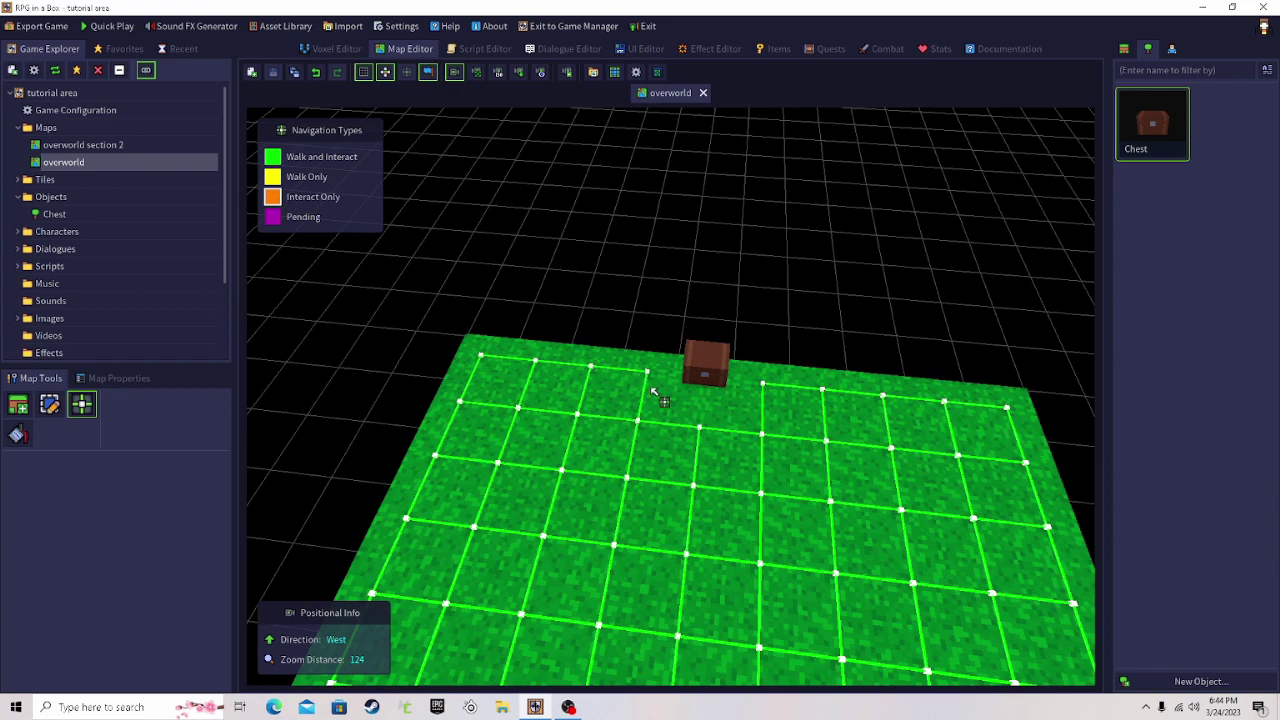
left_click(712, 393)
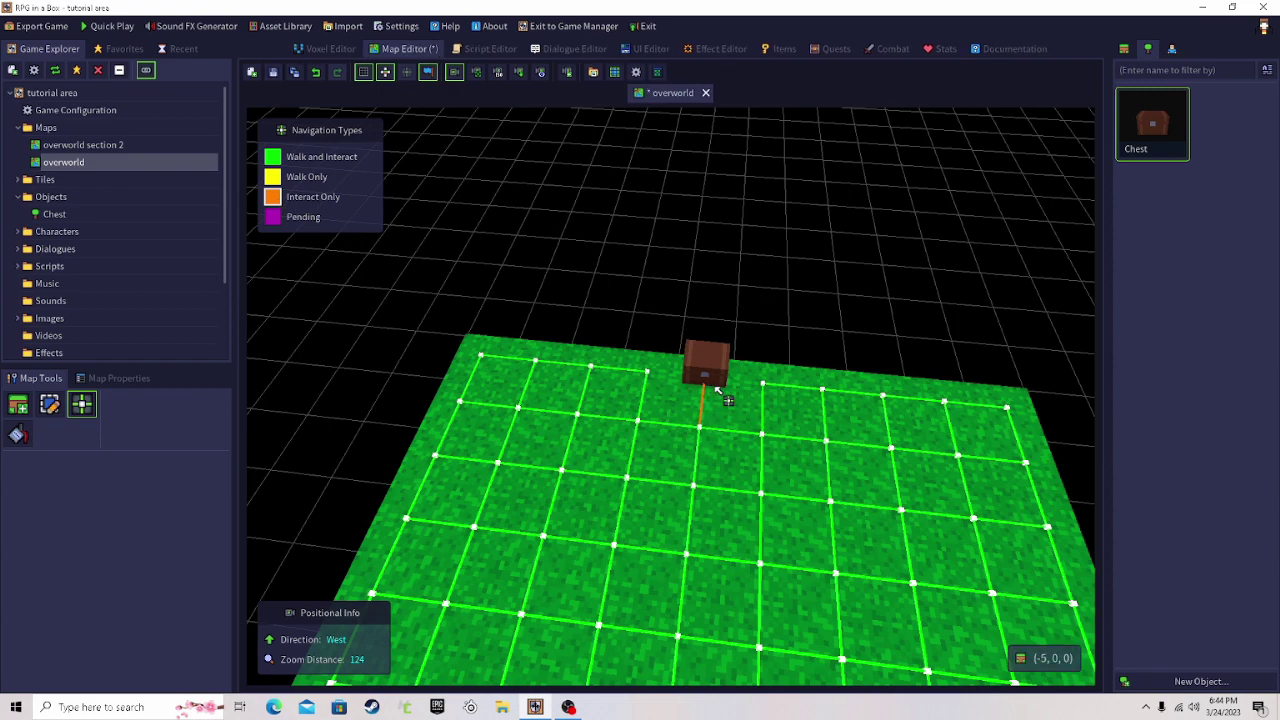
- Undo the path at the chest, redraw it as Interact Only to the tile in front, and save the map
key("ctrl+z")
left_click_drag(677, 381, 690, 380)
middle_click_drag(690, 372, 615, 357)
key("ctrl+z")
scroll(725, 378, "up", 8)
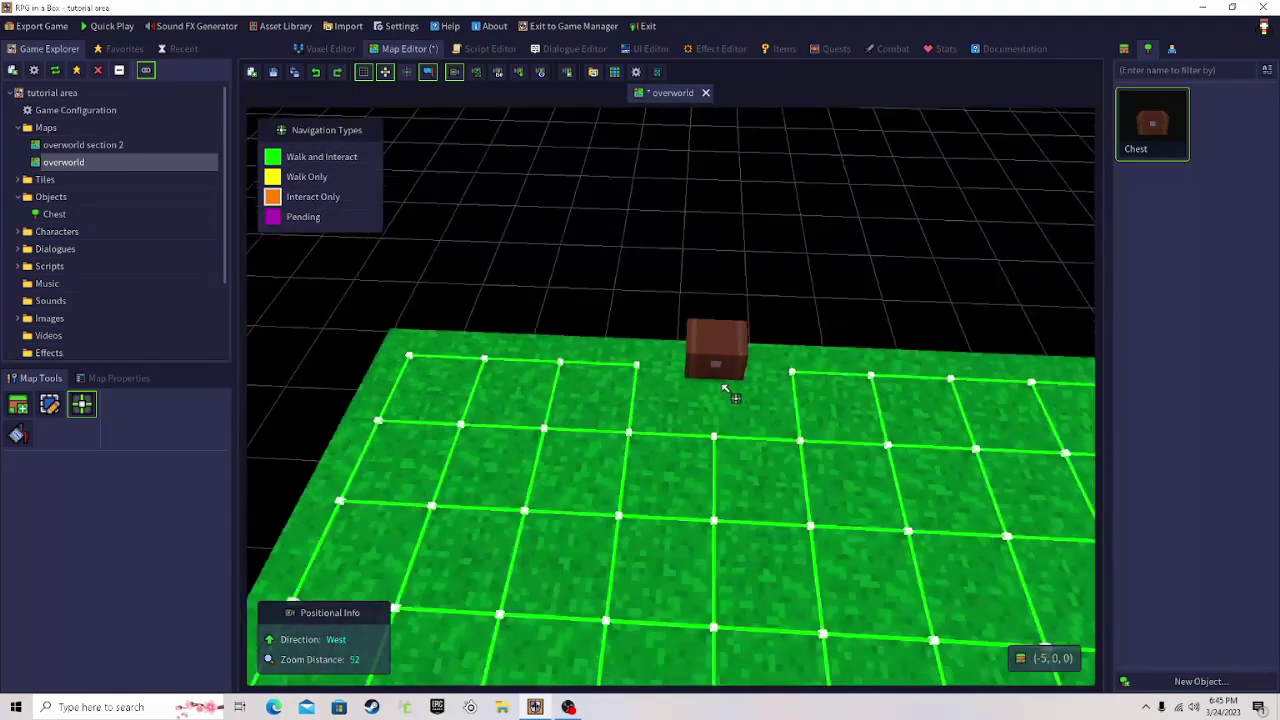
left_click_drag(727, 372, 741, 474)
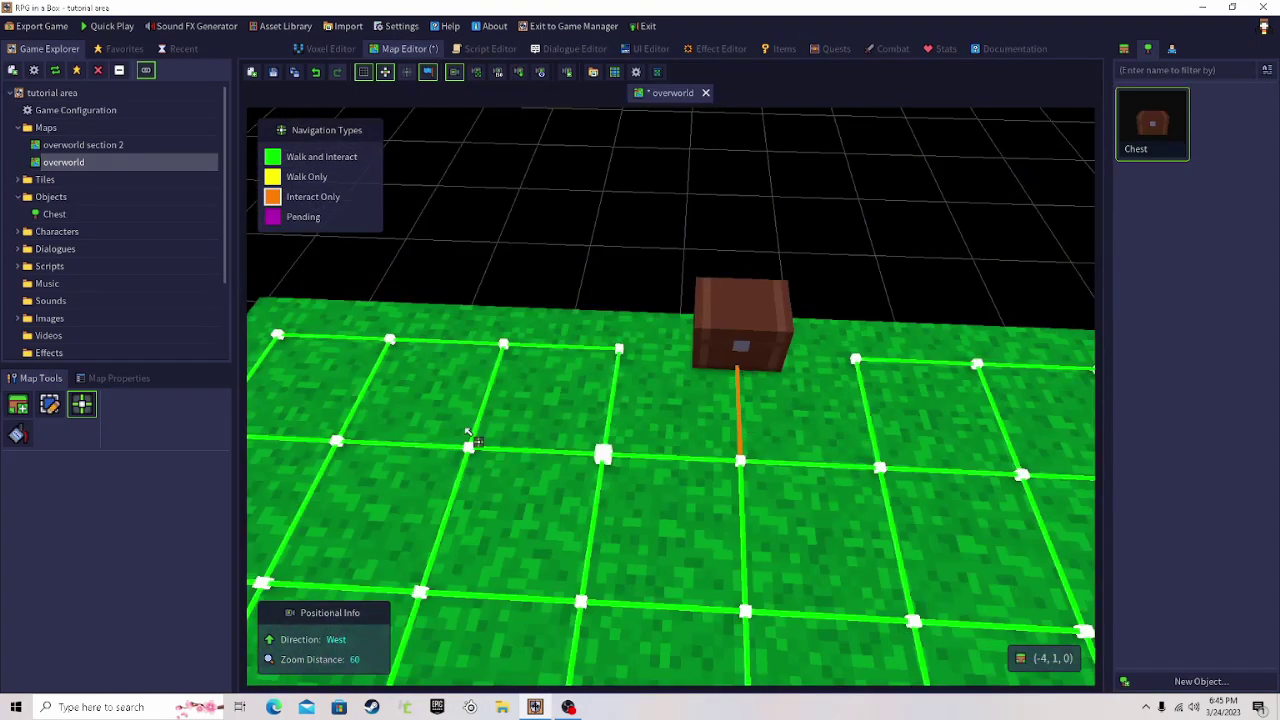
left_click(273, 72)
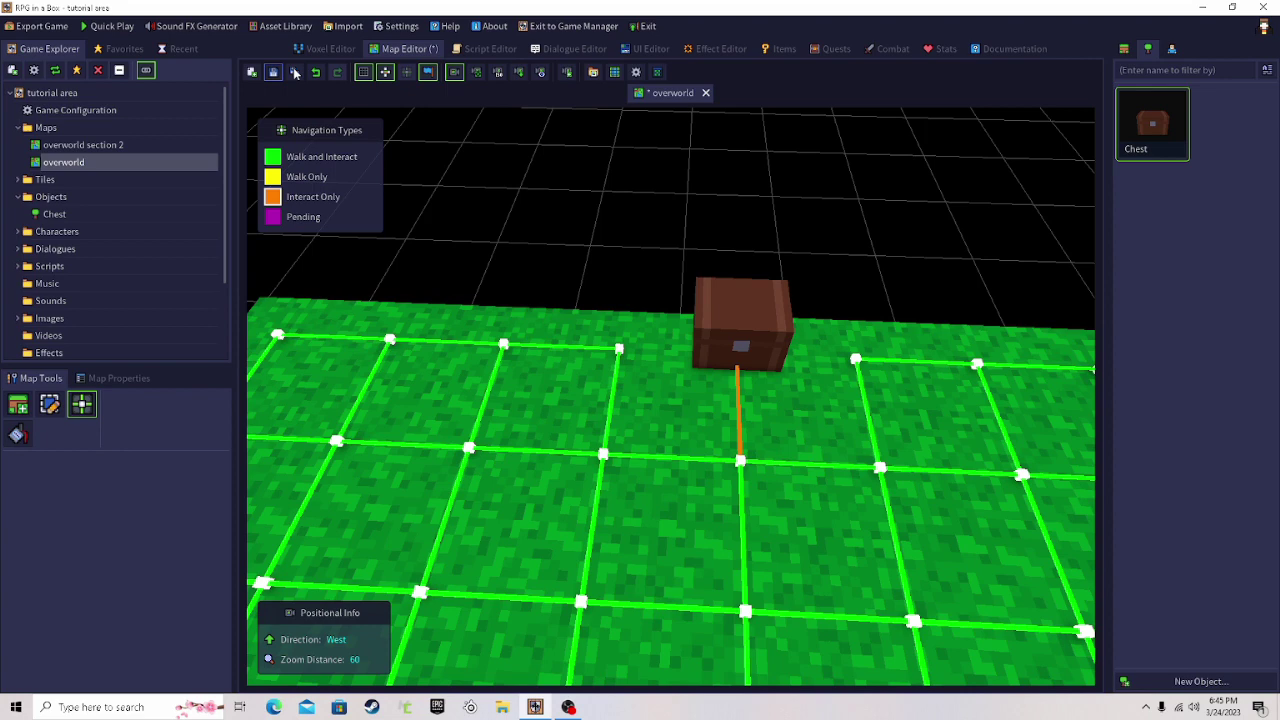
- Create a new script resource named "Chest opened"
left_click(477, 51)
left_click(408, 48)
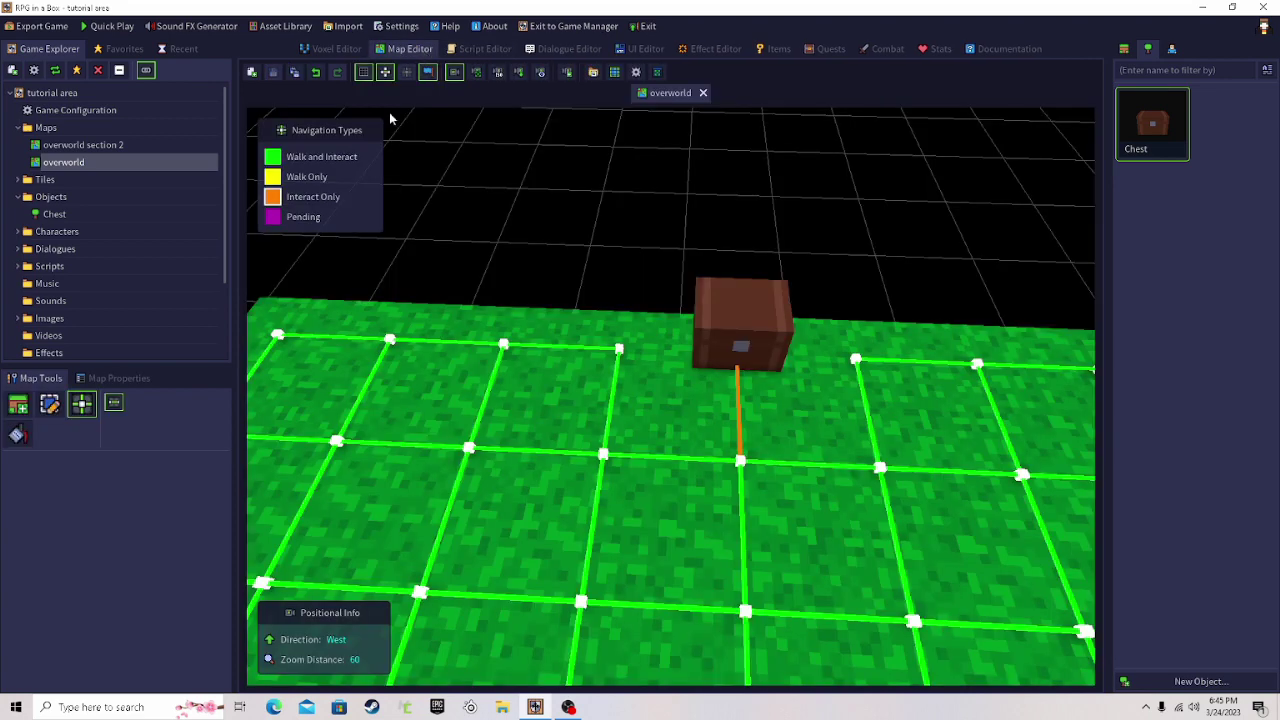
left_click(50, 404)
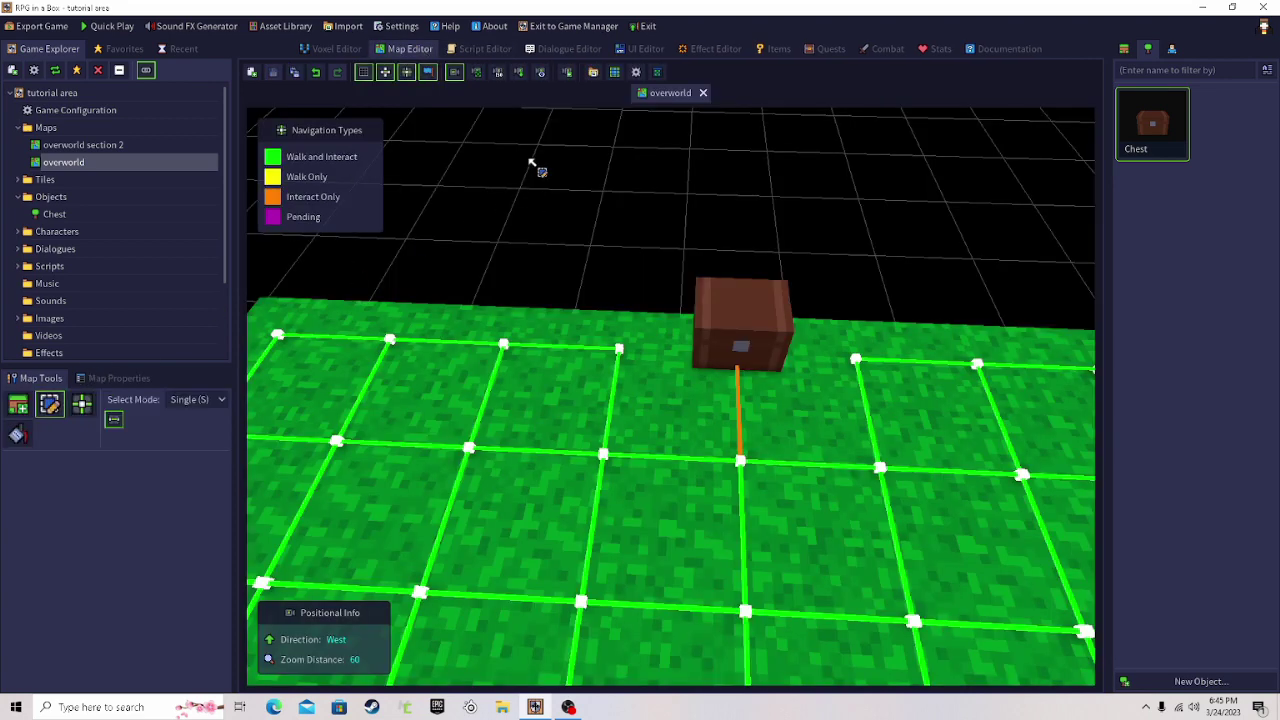
left_click(477, 49)
left_click(674, 380)
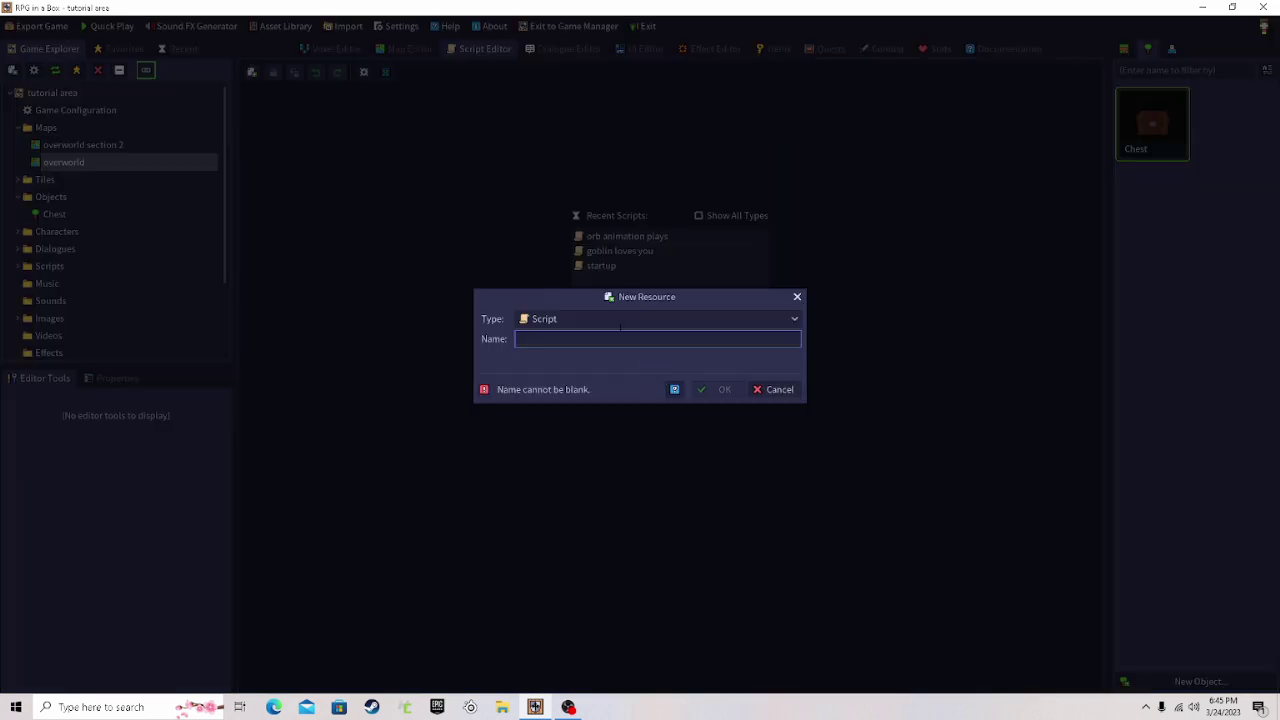
left_click(600, 319)
left_click(601, 337)
type("Ch")
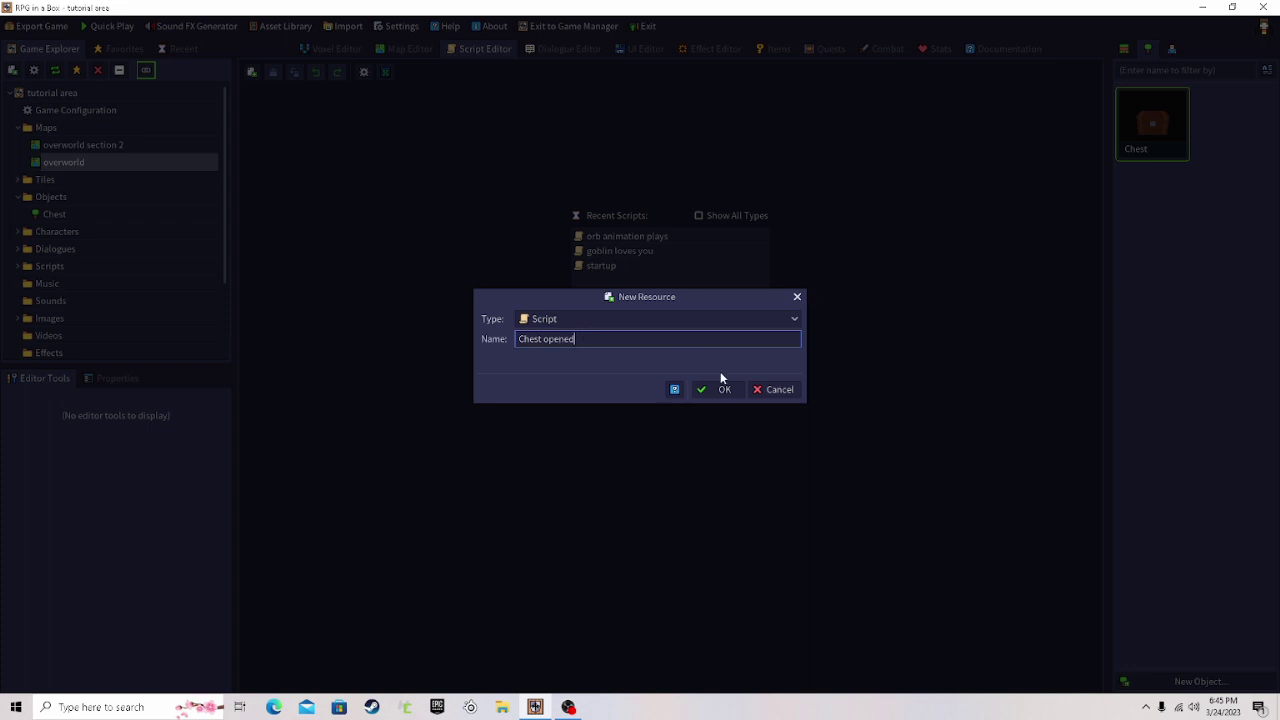
type("est opened")
key("Return")
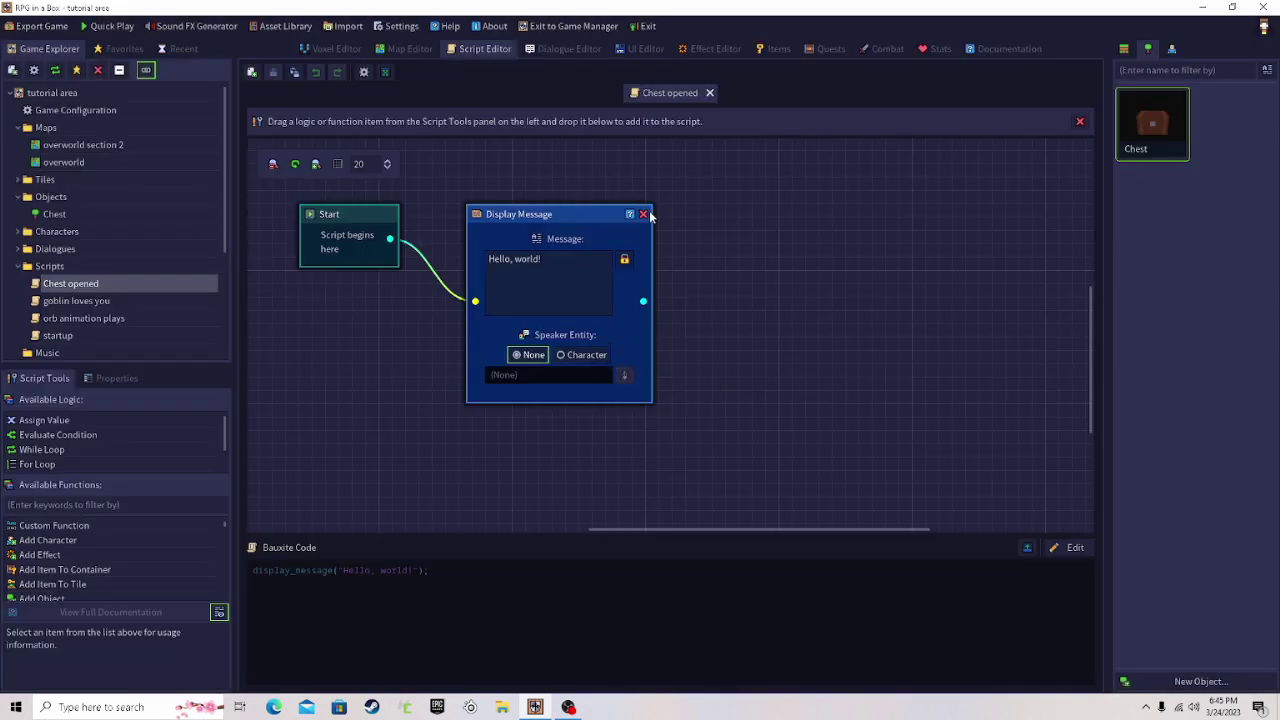
- Delete the script's default Display Message node and add a new Display Message node connected to Start
left_click(510, 262)
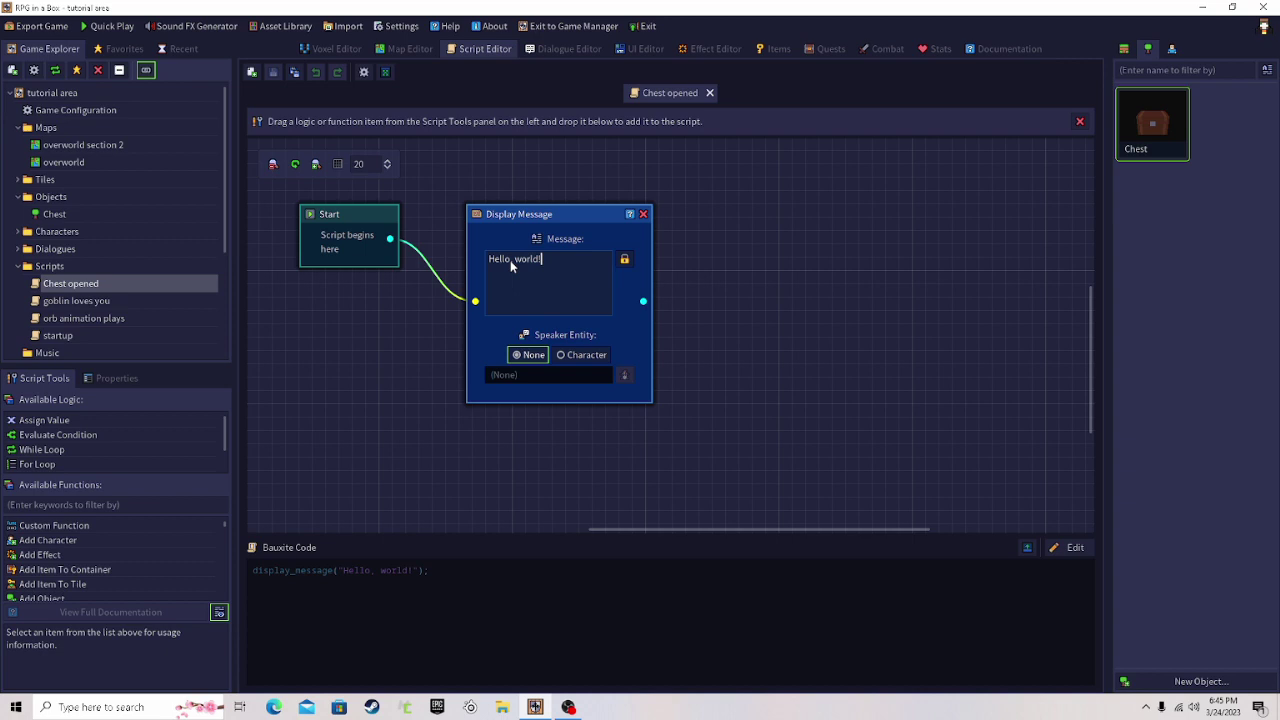
left_click(643, 214)
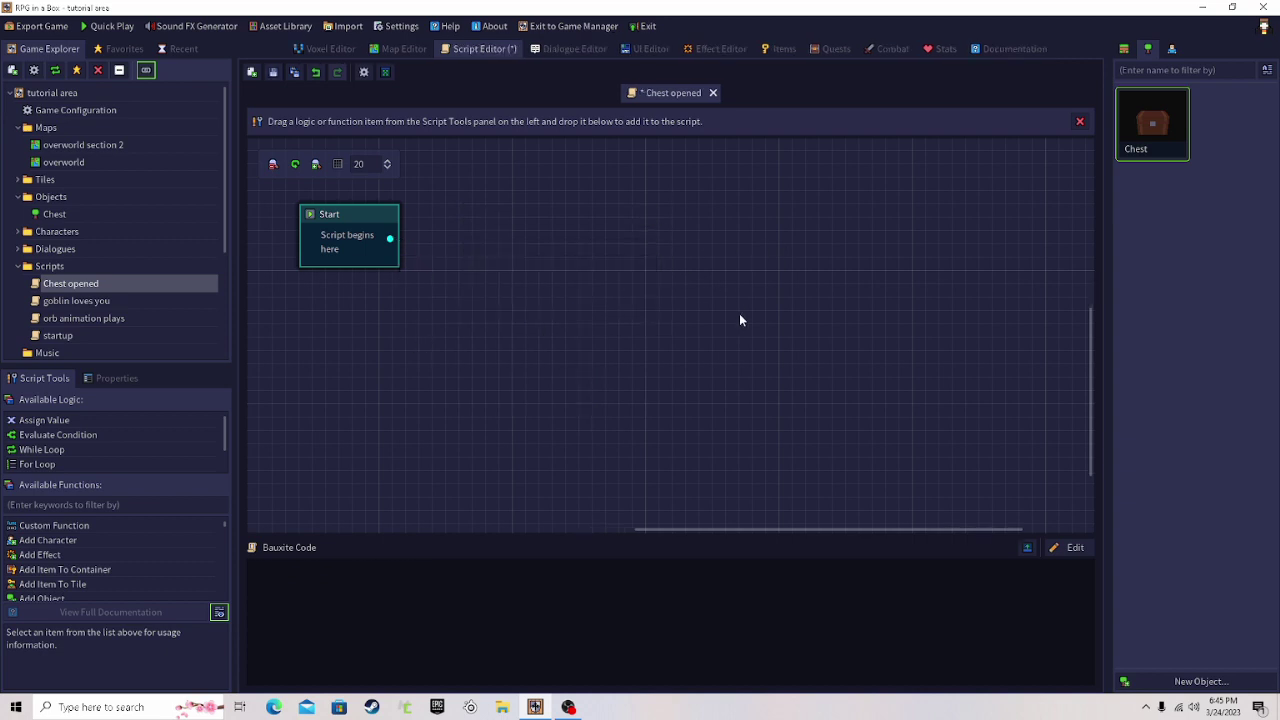
left_click(87, 505)
type("did")
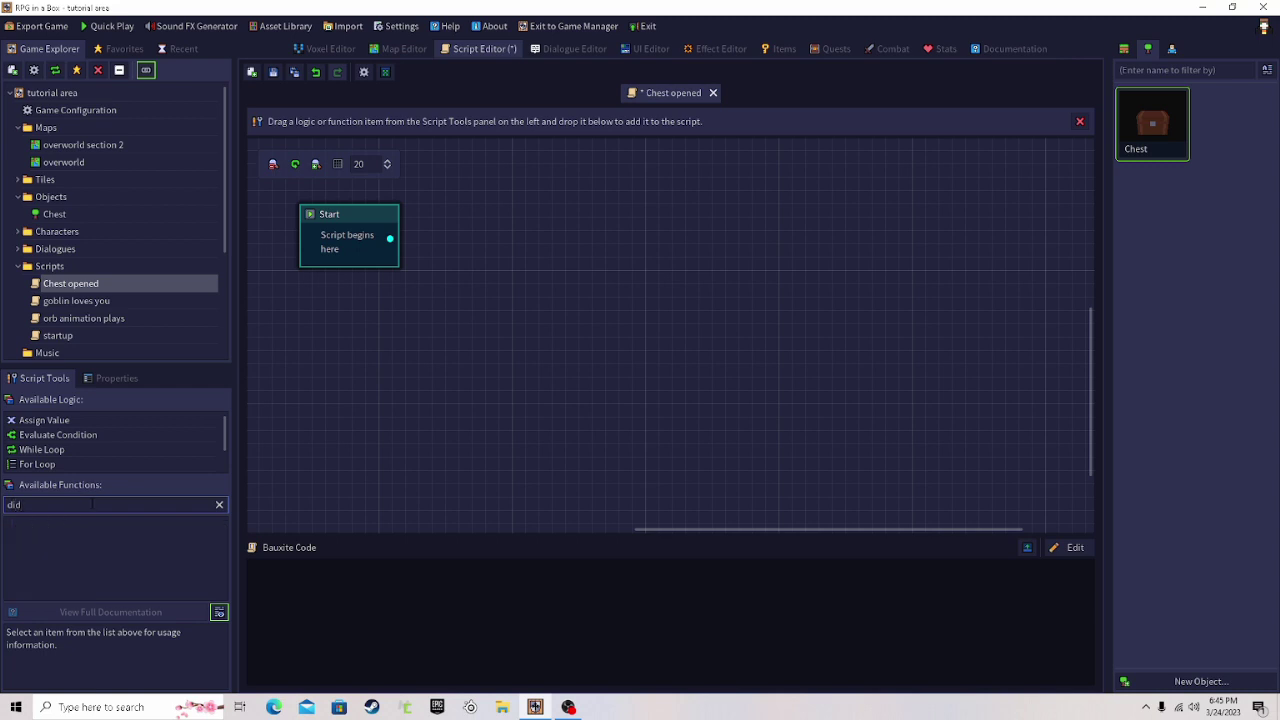
key("BackSpace")
type("spla")
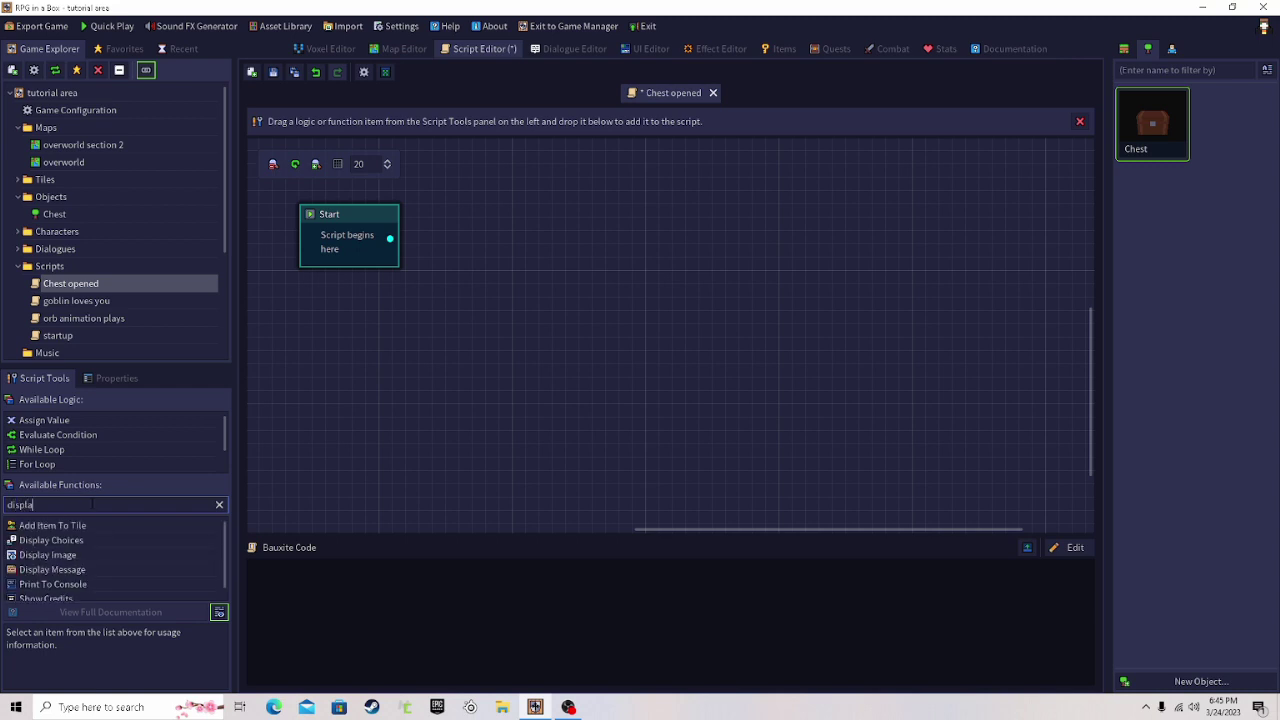
left_click_drag(62, 568, 506, 327)
left_click_drag(404, 250, 391, 239)
left_click_drag(554, 250, 527, 210)
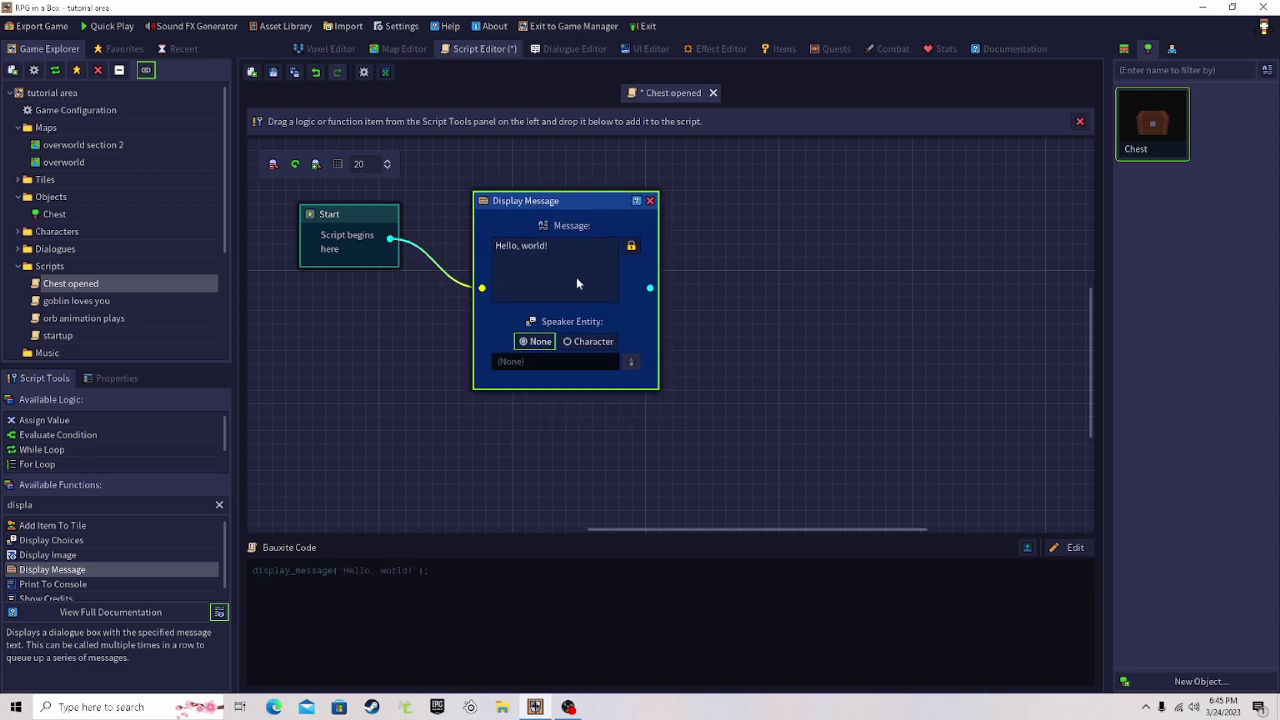
- Set the Display Message node's text to "(You found 1 Key)" and save the script
left_click_drag(576, 278, 494, 278)
type("(You found 1 Key")
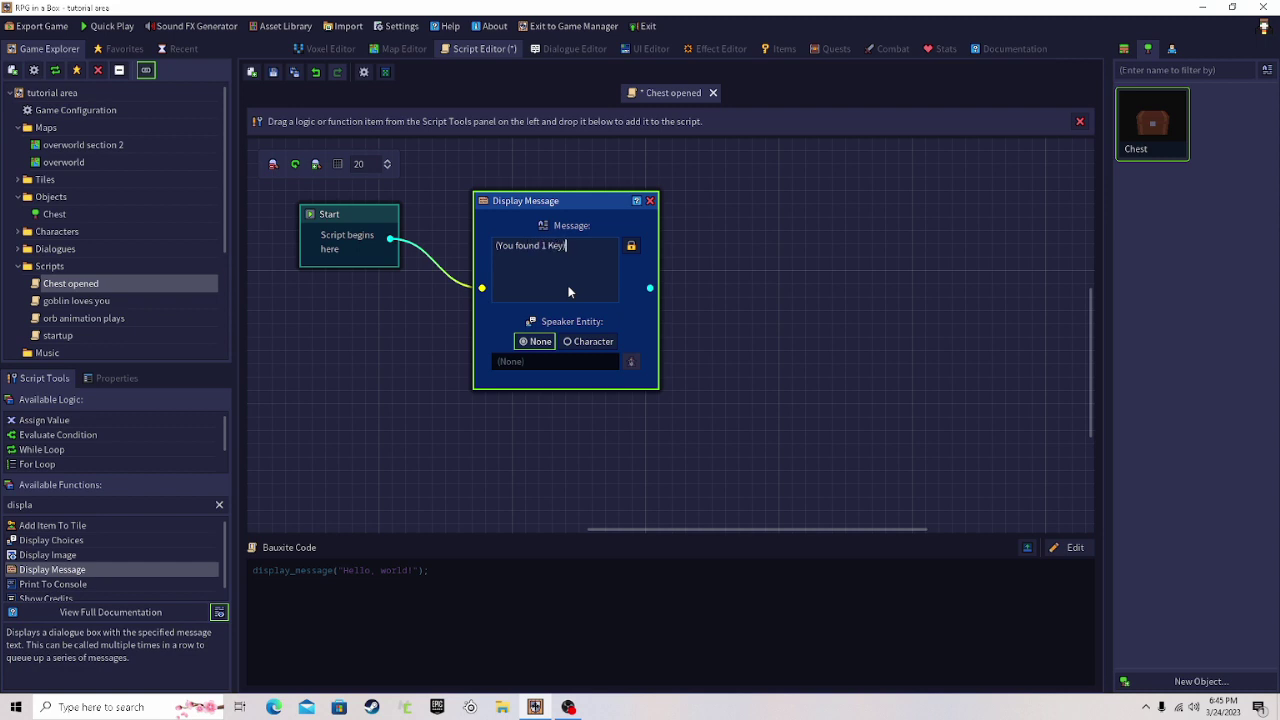
left_click(273, 72)
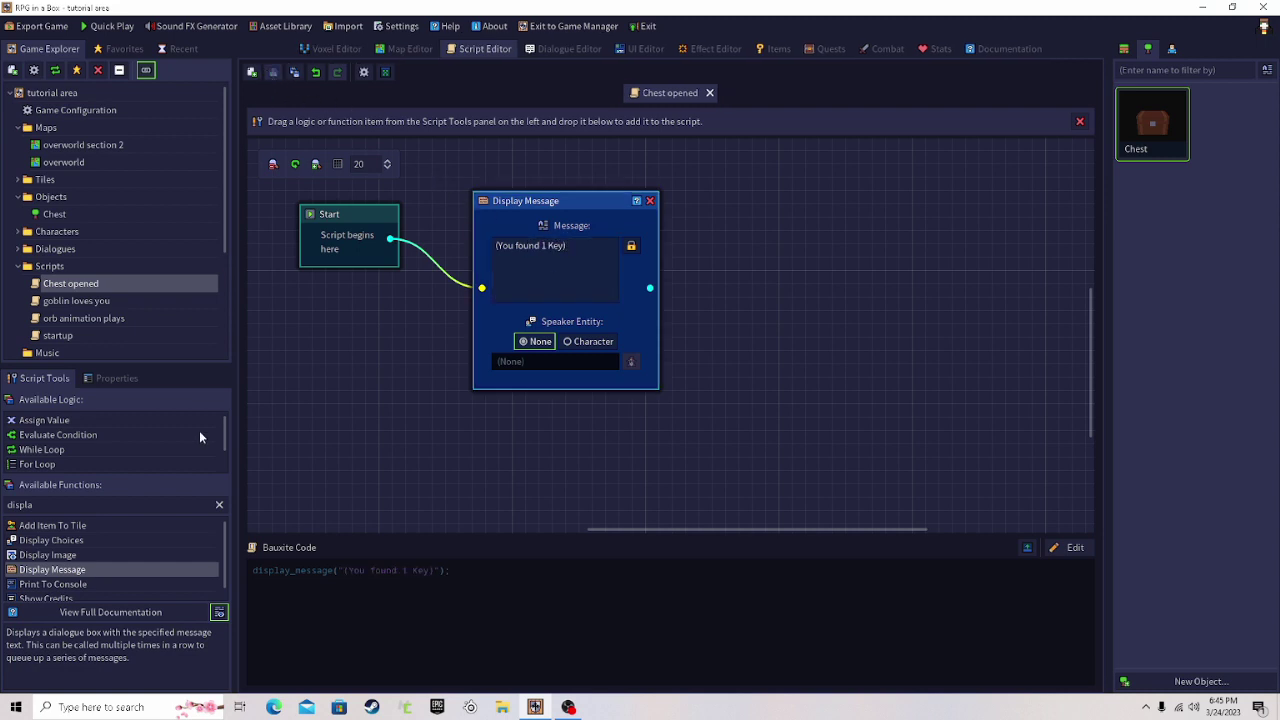
- Add a Give Item node for one Key and connect it to the Display Message node's output
left_click(218, 505)
type("give i")
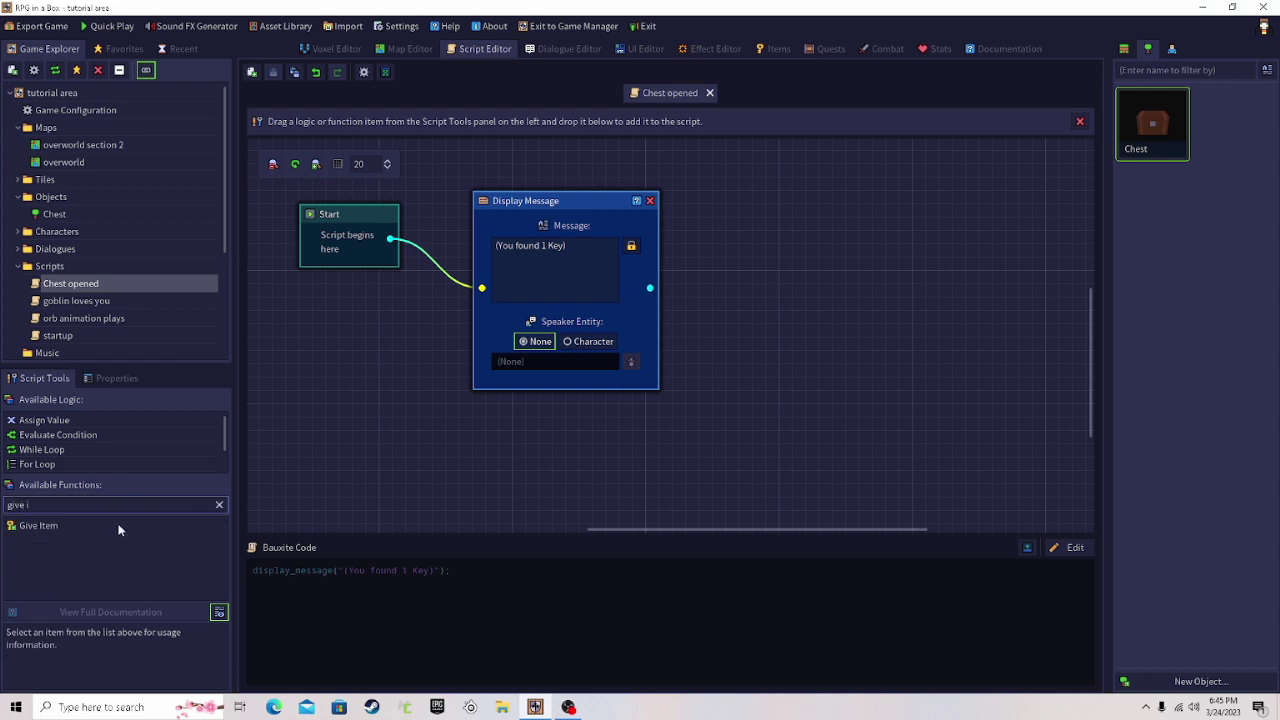
left_click_drag(118, 528, 785, 262)
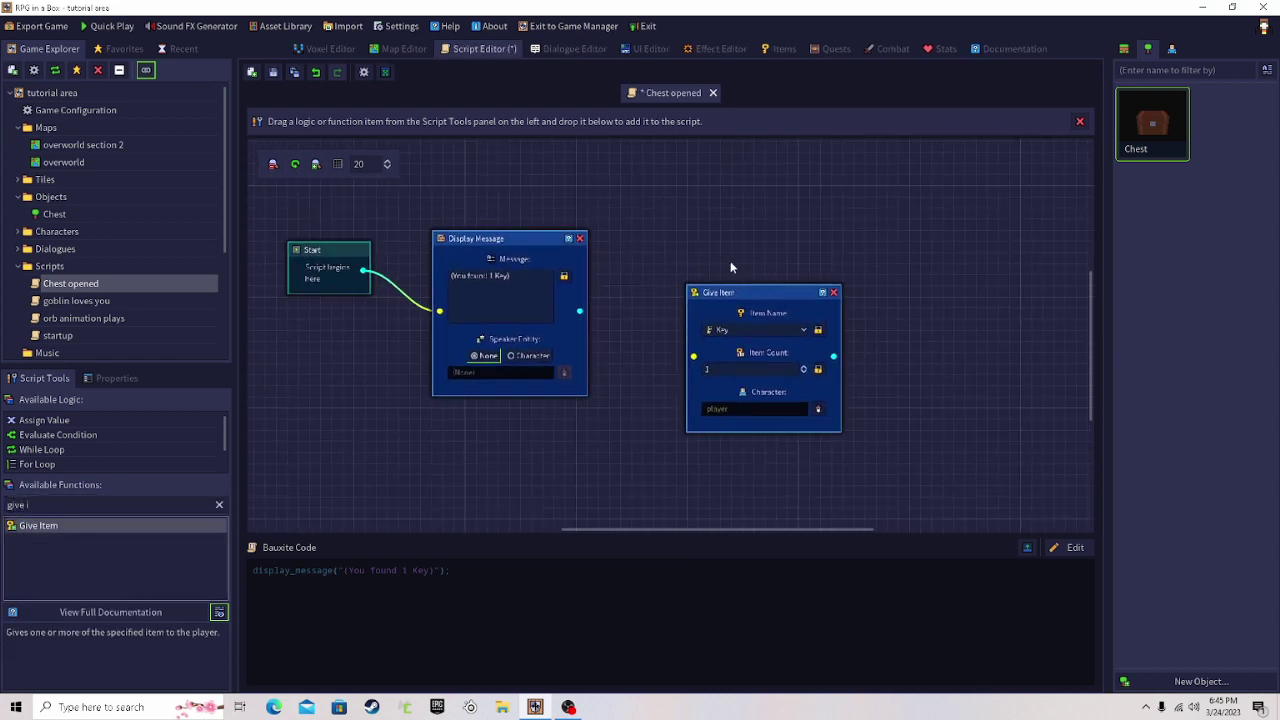
left_click_drag(641, 320, 539, 300)
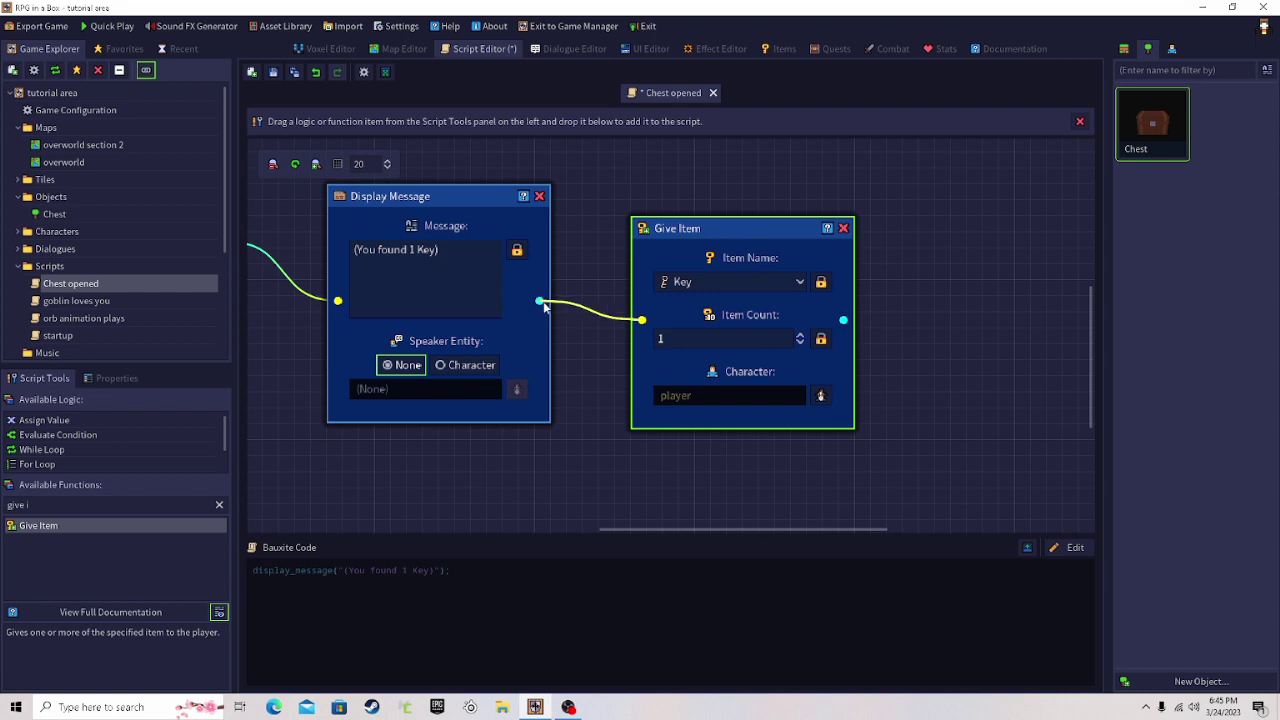
left_click(448, 497)
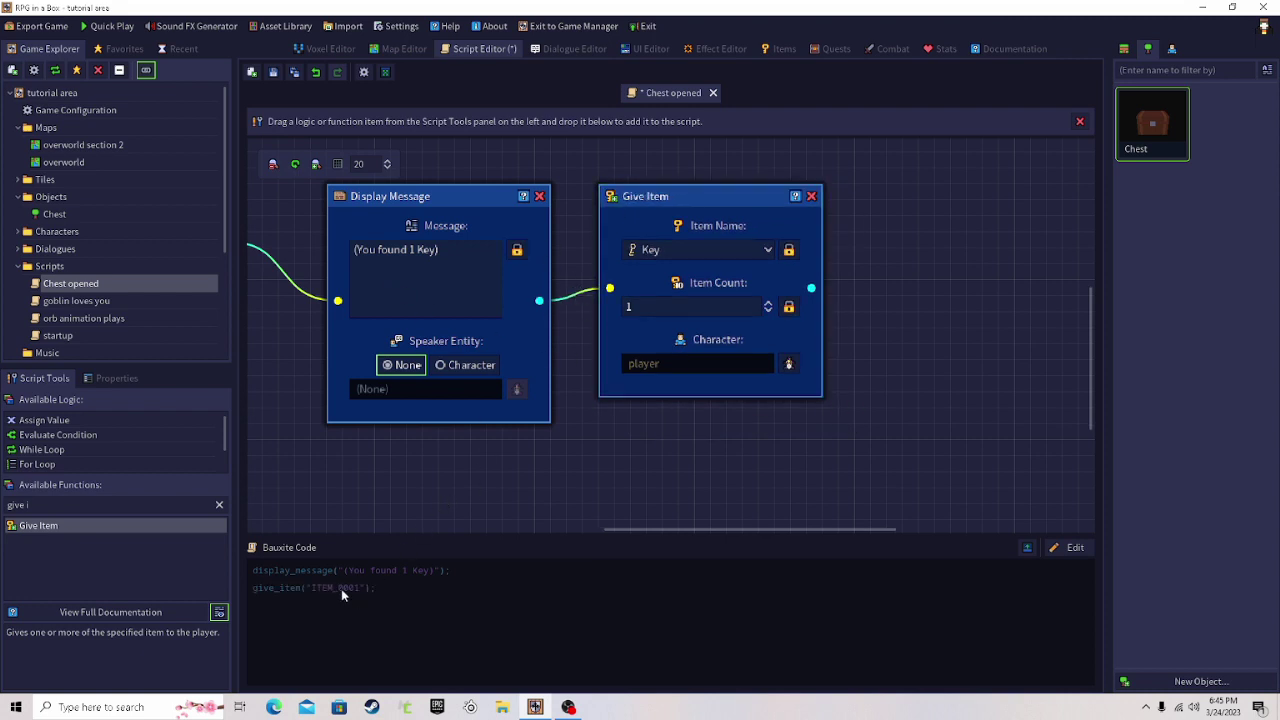
- Compare the item ID in the Chest opened script's code with the Key's ID in the item database
left_click(1070, 547)
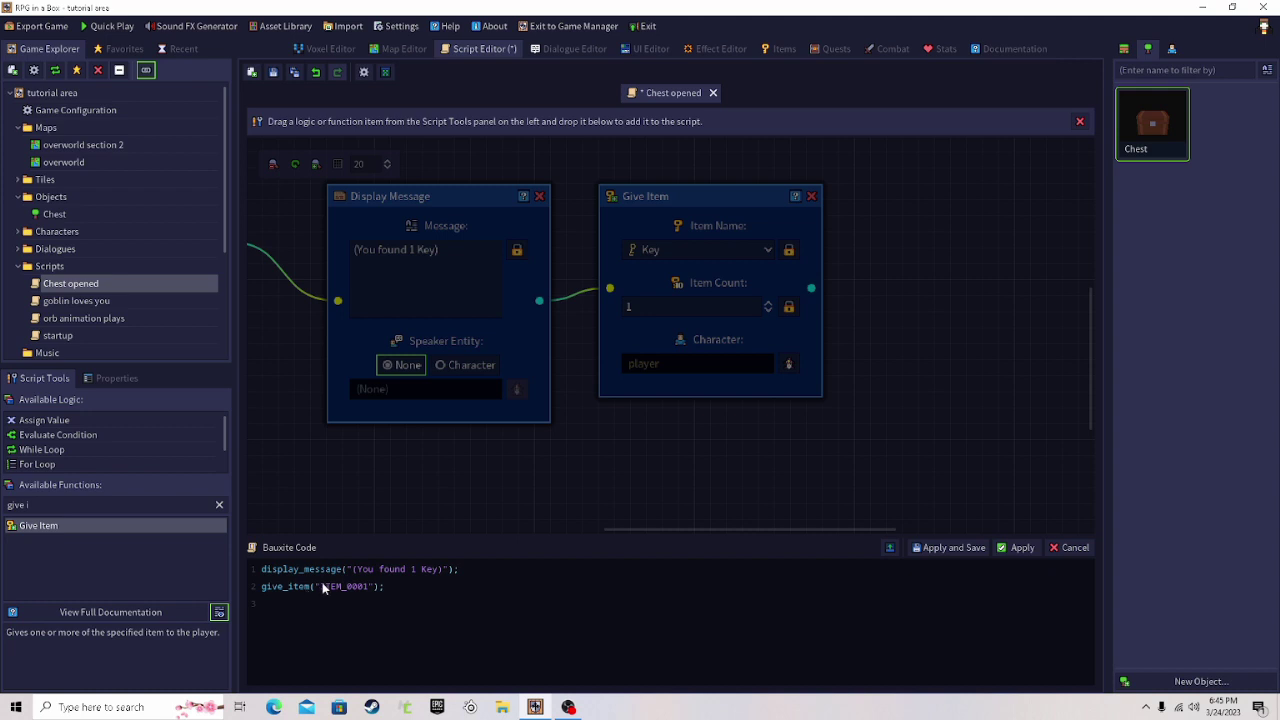
left_click(1018, 547)
left_click(799, 49)
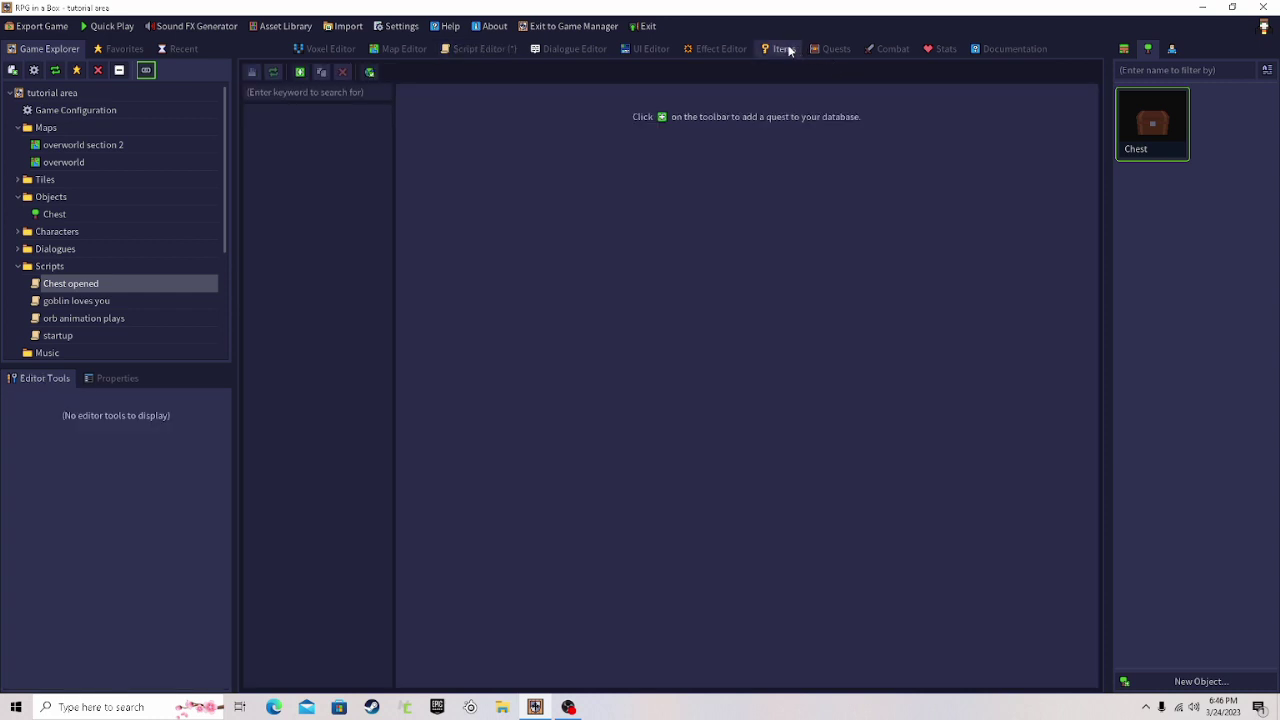
left_click(718, 51)
left_click(789, 47)
left_click(891, 49)
left_click(778, 49)
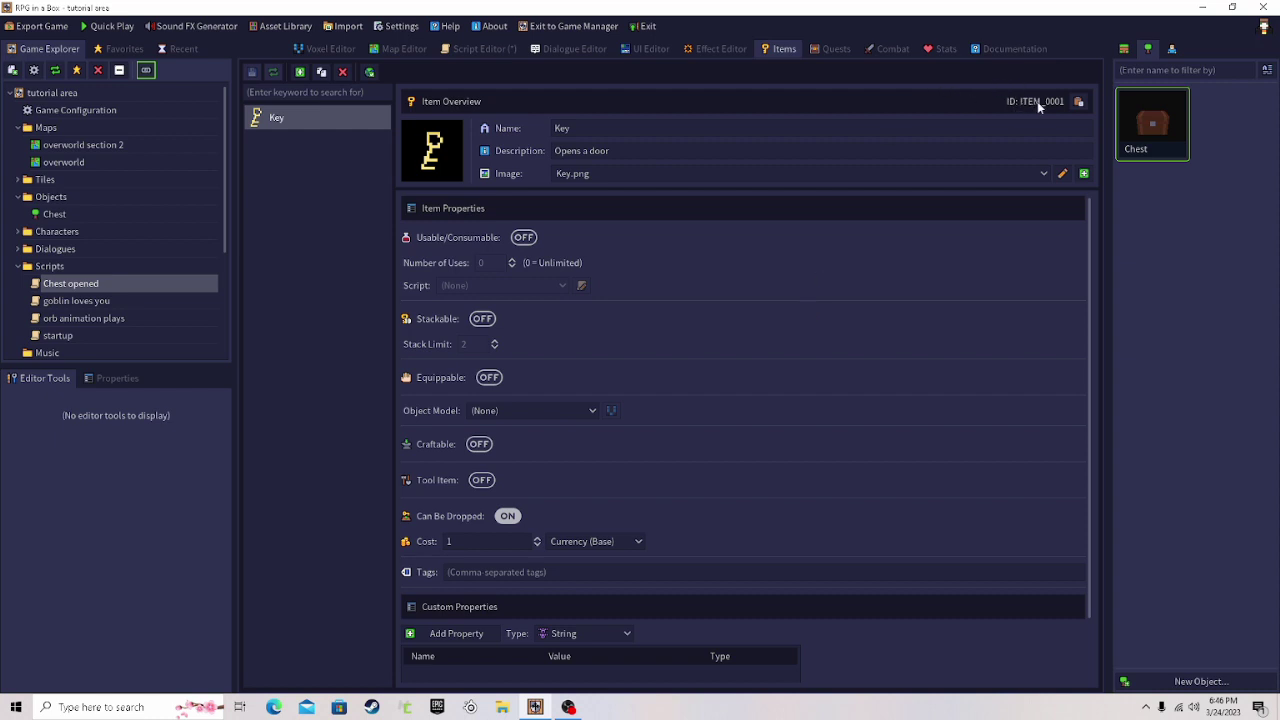
- Add a second item with default settings to the item database and save the items
left_click(299, 72)
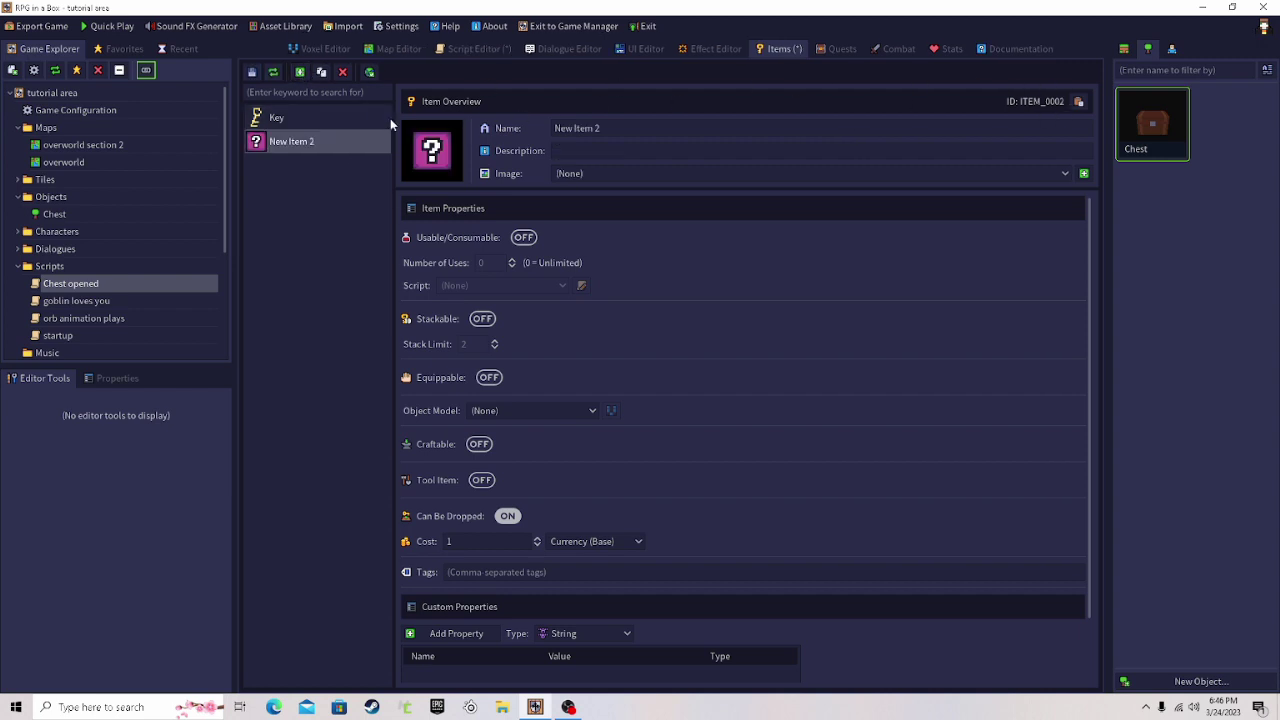
left_click(350, 118)
left_click(251, 73)
- Choose Key as the item in the Chest opened script's Give Item node and save the script
left_click(406, 47)
left_click(478, 50)
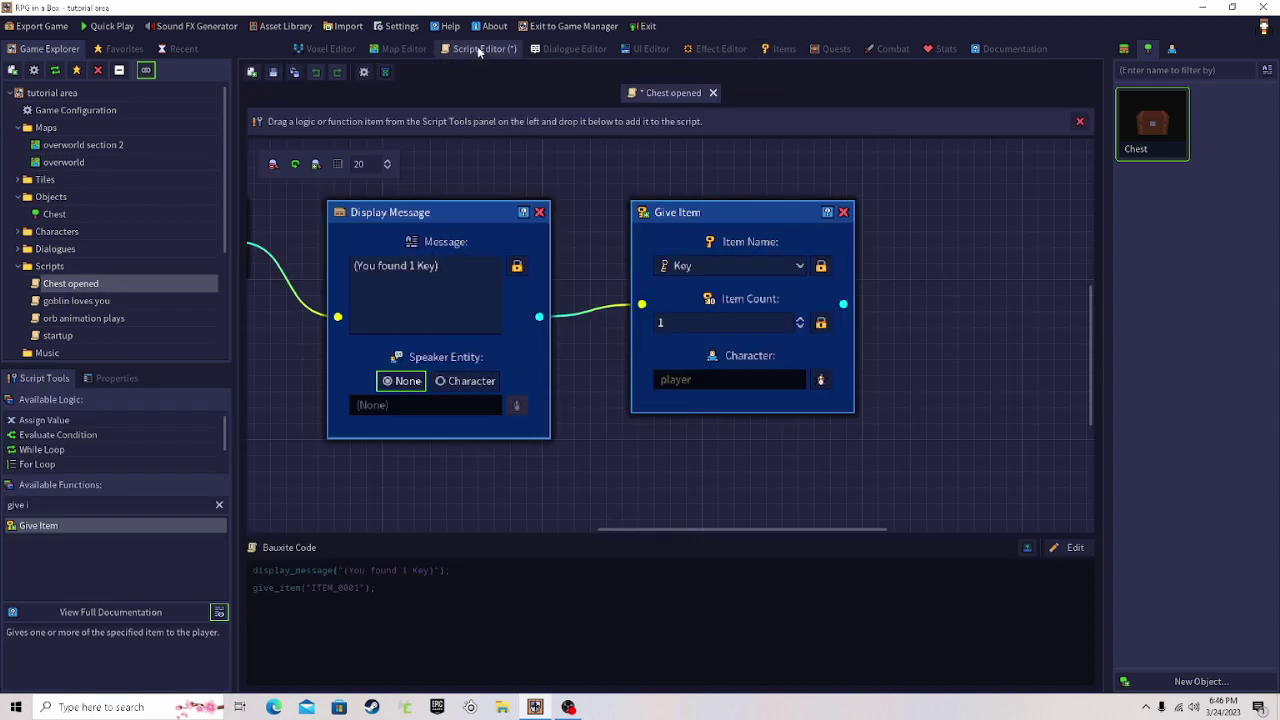
left_click(770, 270)
left_click(765, 270)
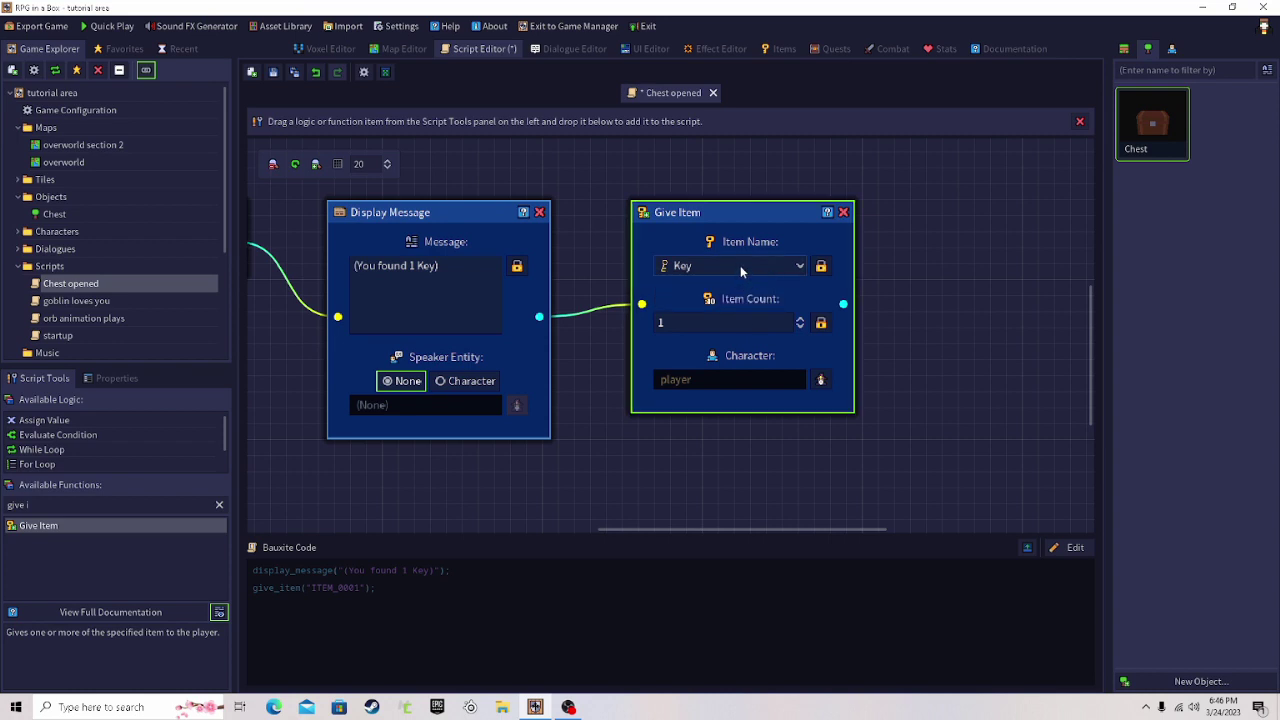
left_click(890, 276)
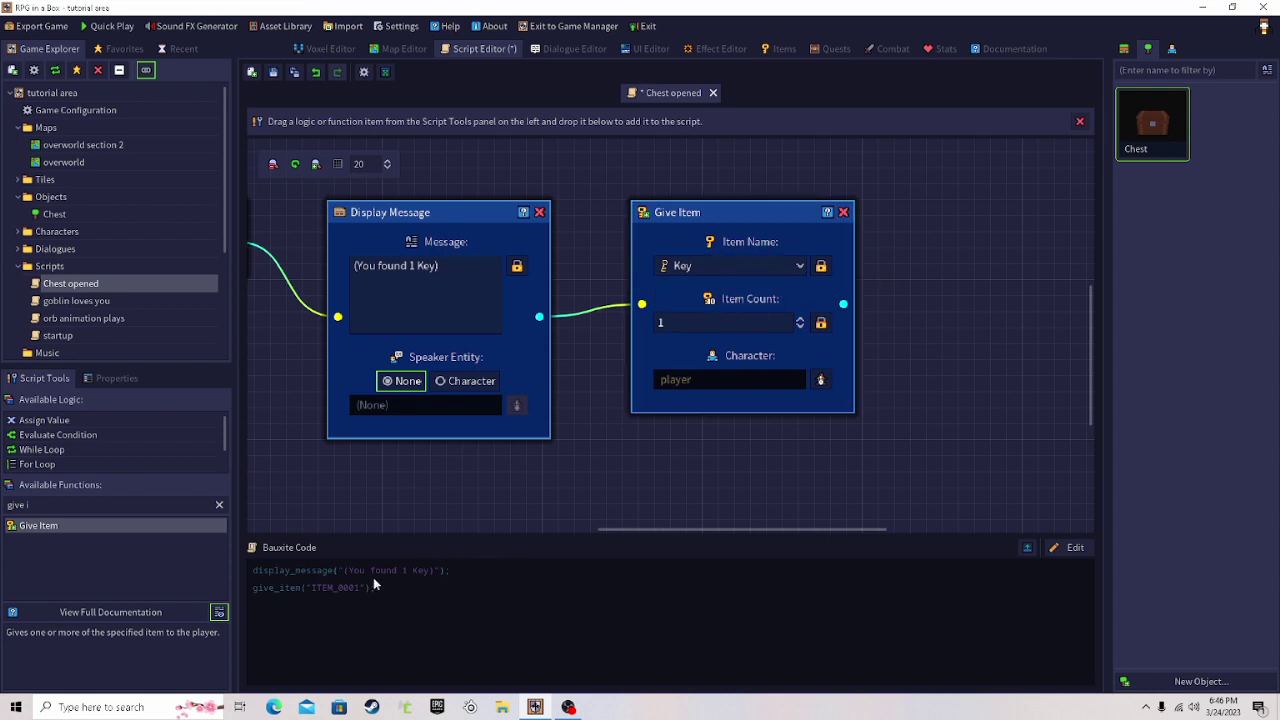
middle_click_drag(850, 293, 740, 279)
left_click(640, 278)
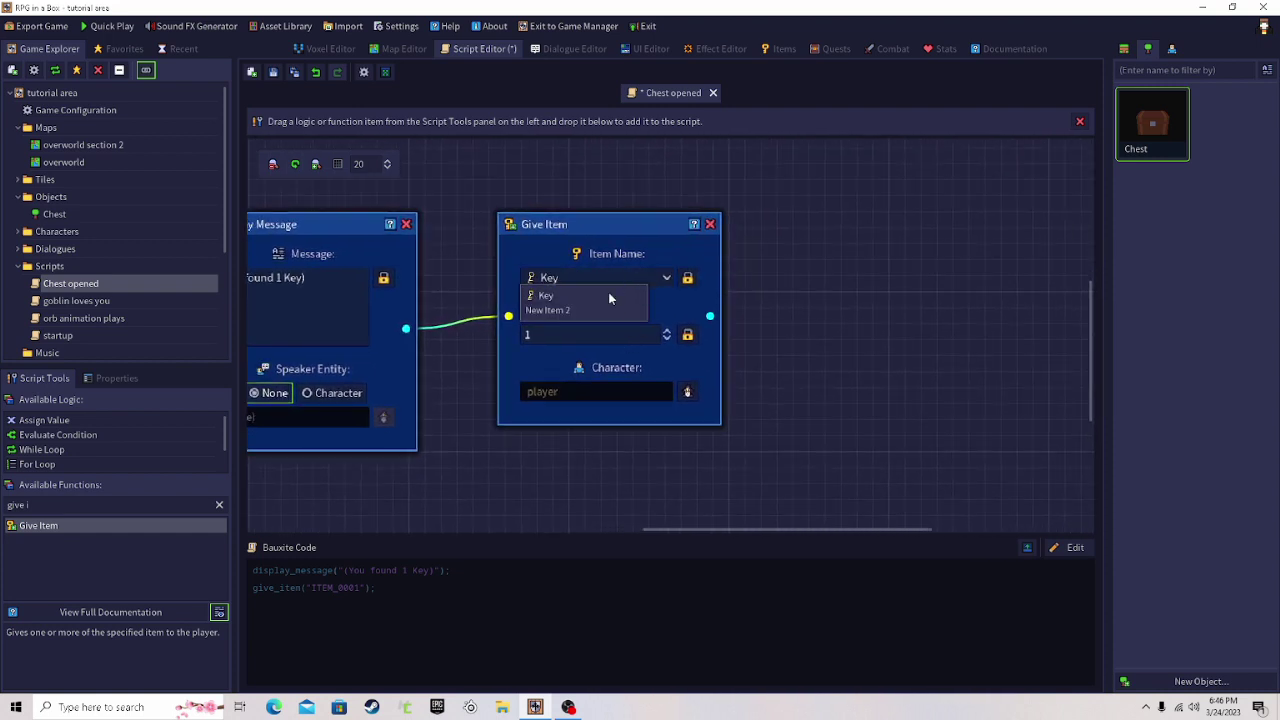
left_click(610, 296)
left_click(600, 278)
left_click(765, 272)
middle_click_drag(822, 309, 770, 309)
scroll(824, 361, "down", 3)
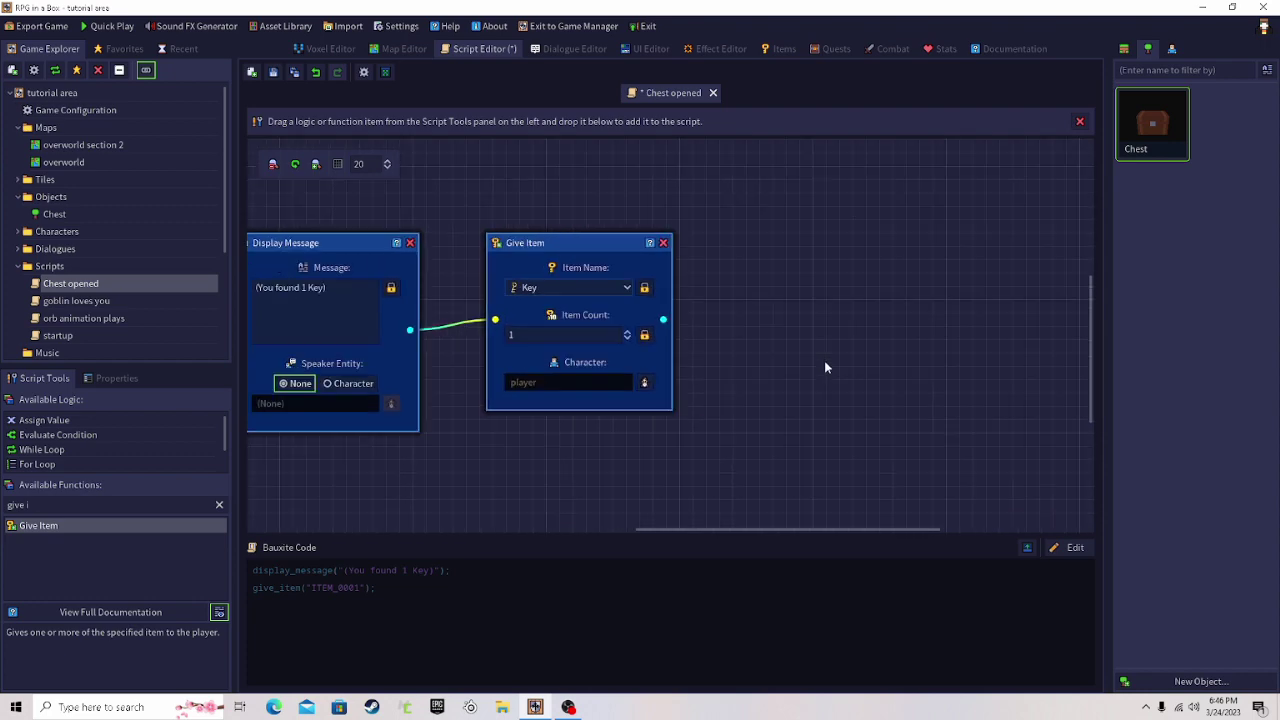
scroll(658, 309, "up", 2)
middle_click_drag(738, 268, 752, 262)
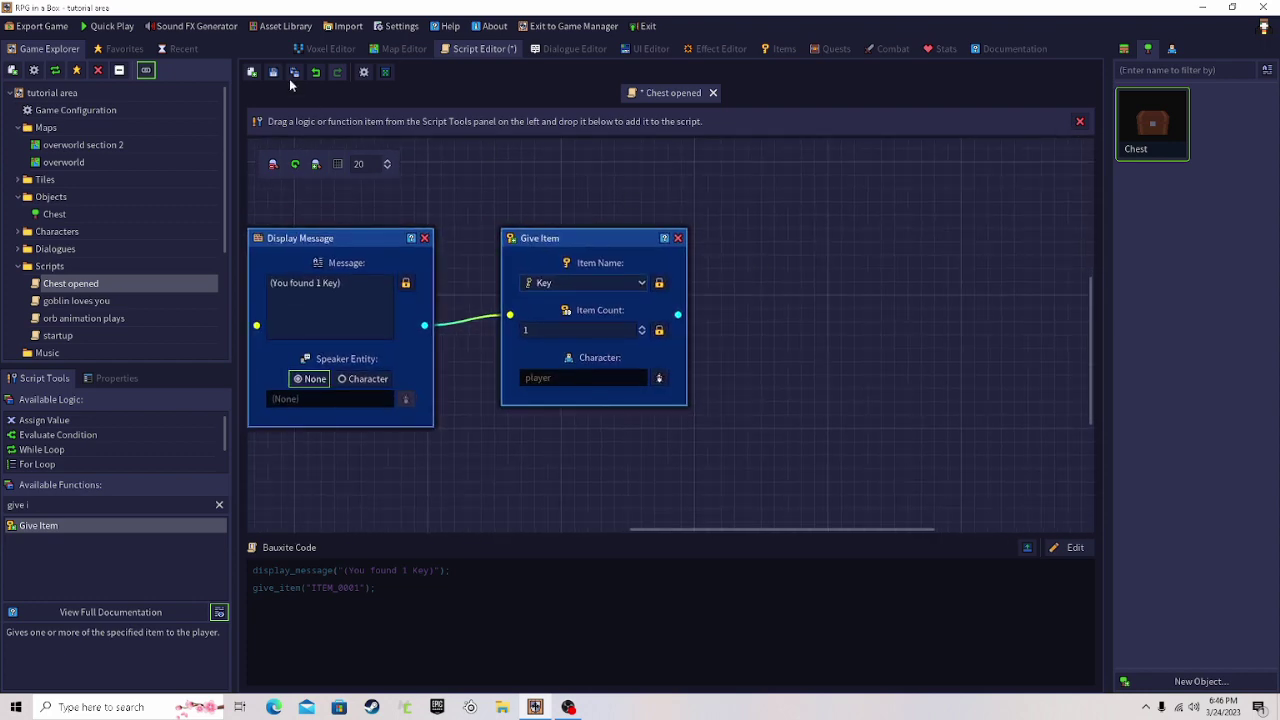
left_click(275, 76)
- Playtest the overworld map, walk the character over to the chest, and quit the playtest
left_click(421, 51)
scroll(584, 284, "down", 4)
scroll(587, 290, "down", 6)
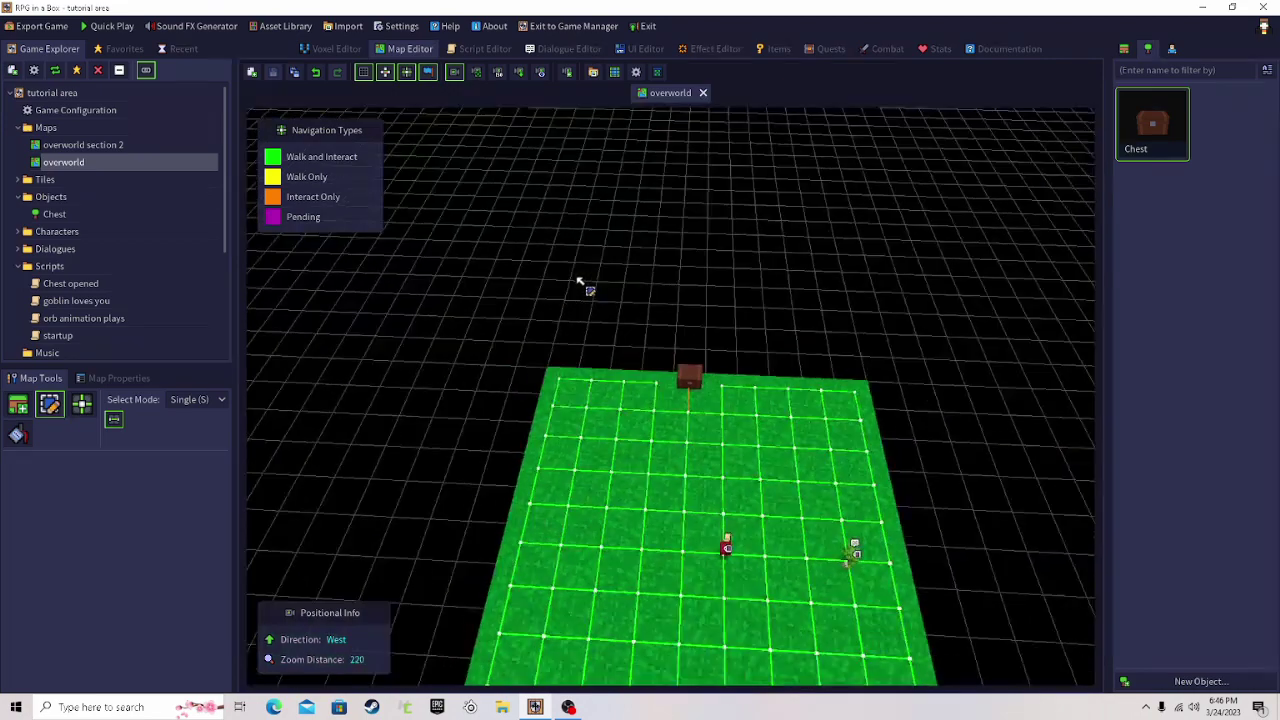
key("F5")
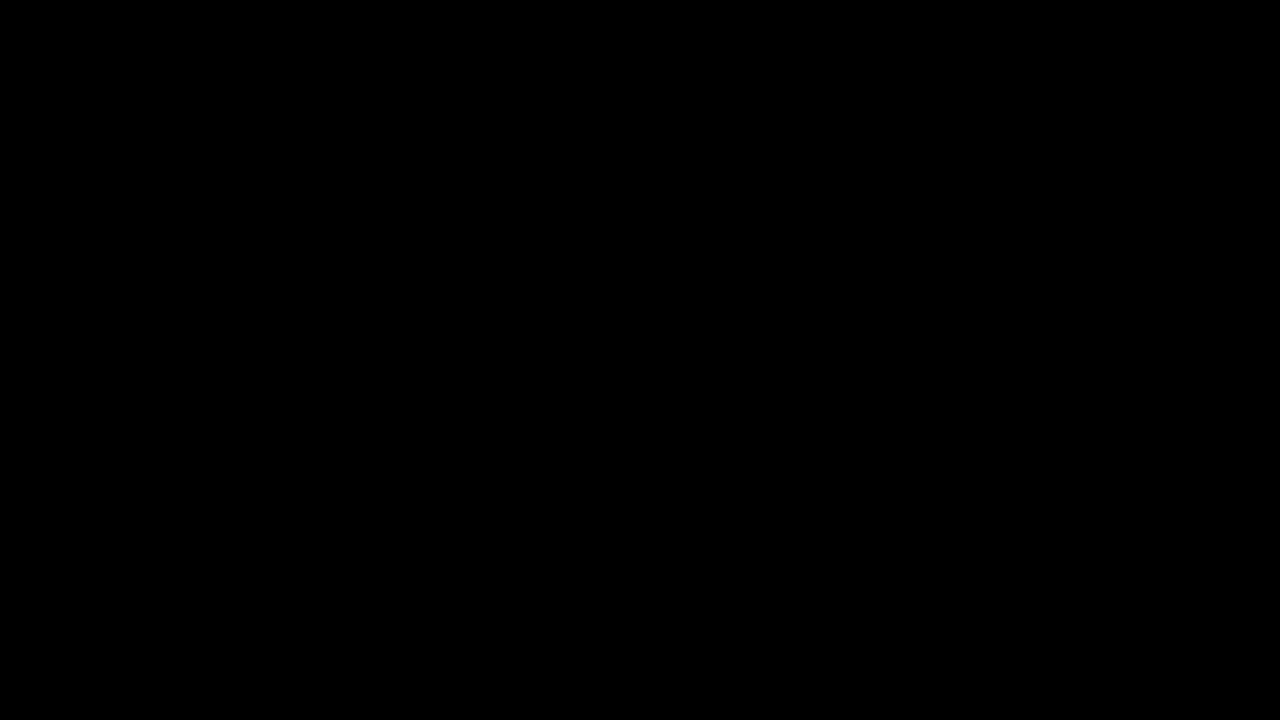
key("a")
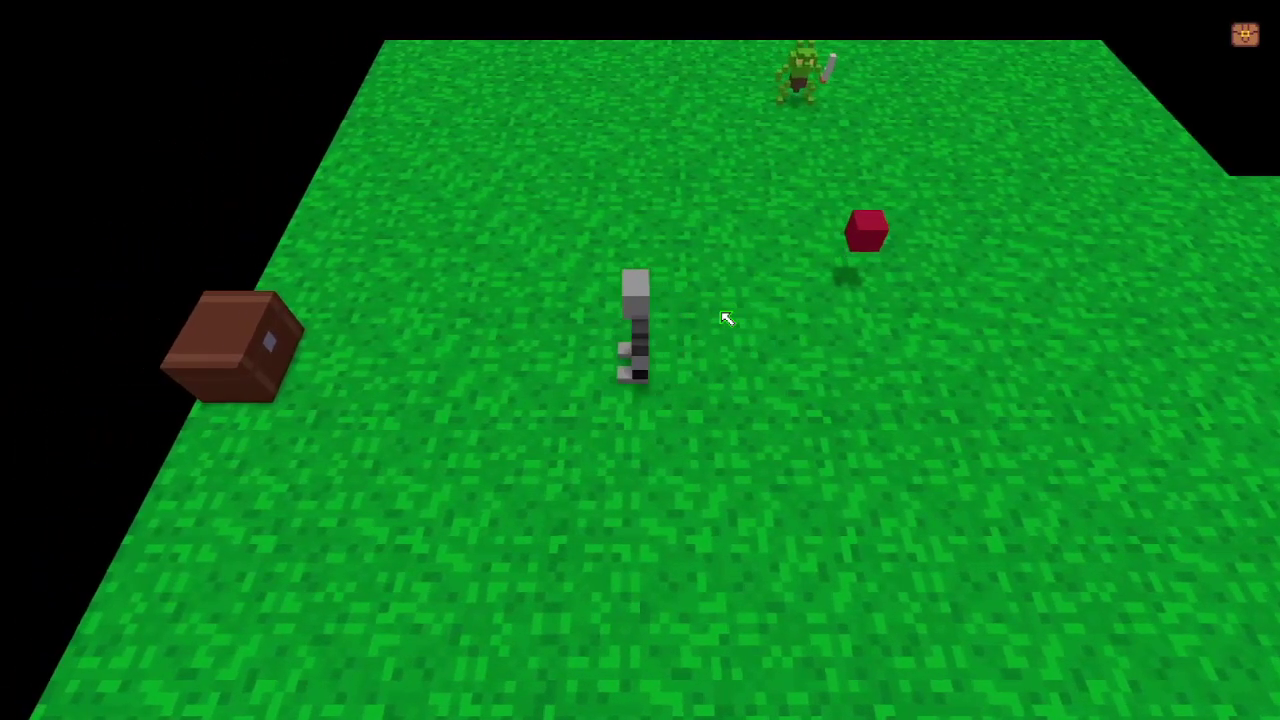
key("a")
key("q")
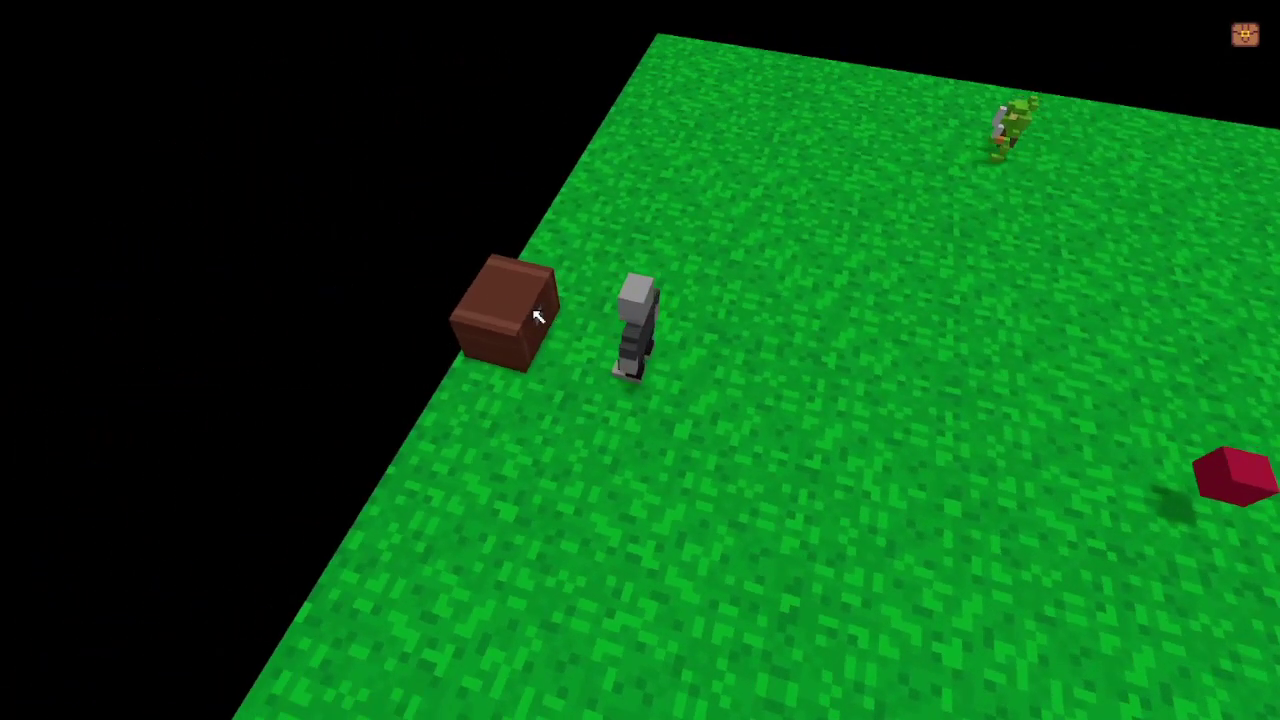
key("Escape")
left_click(80, 243)
- Assign the Chest opened script to the map chest's Character interacts trigger and save the overworld map
left_click(570, 389)
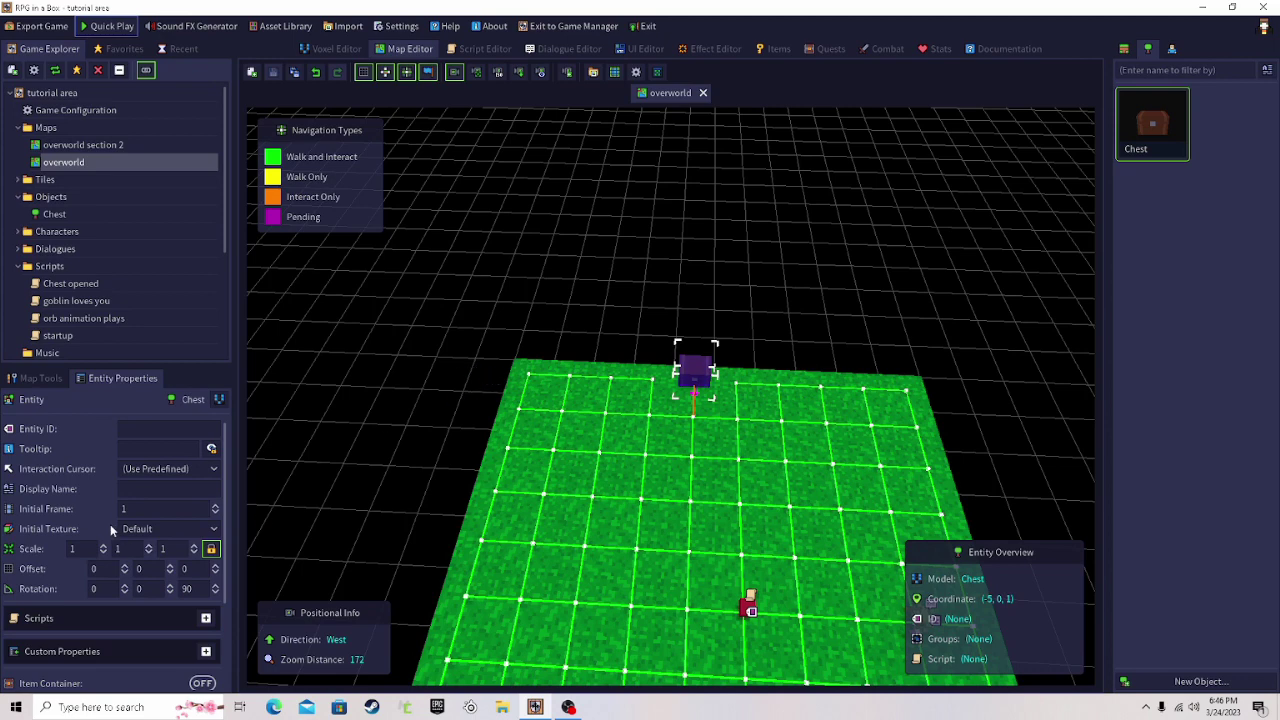
scroll(97, 500, "down", 3)
left_click(58, 378)
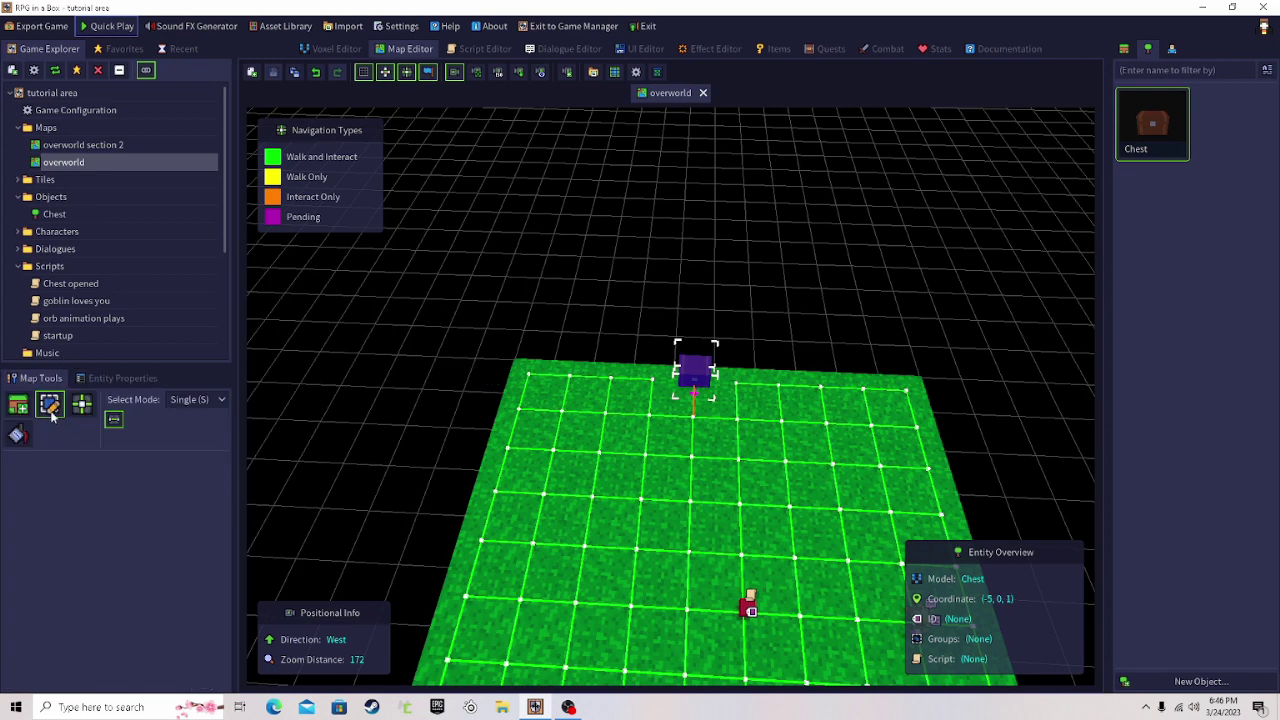
left_click(100, 379)
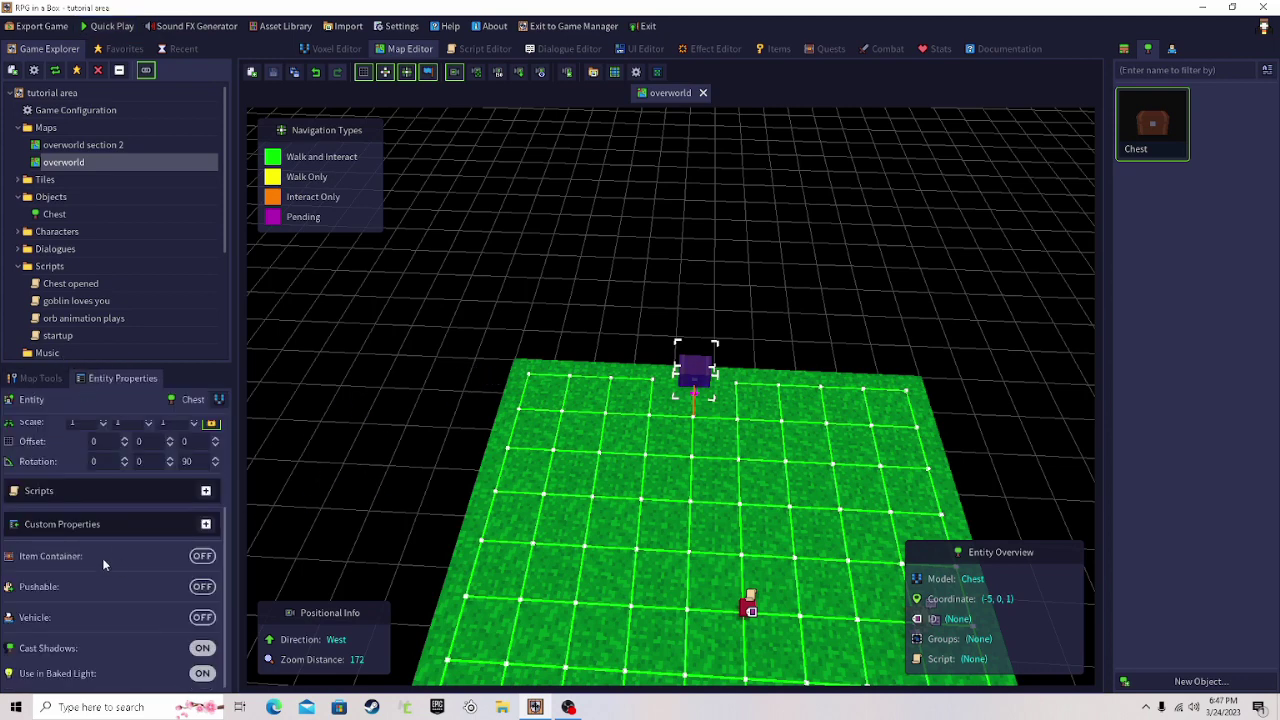
left_click(187, 492)
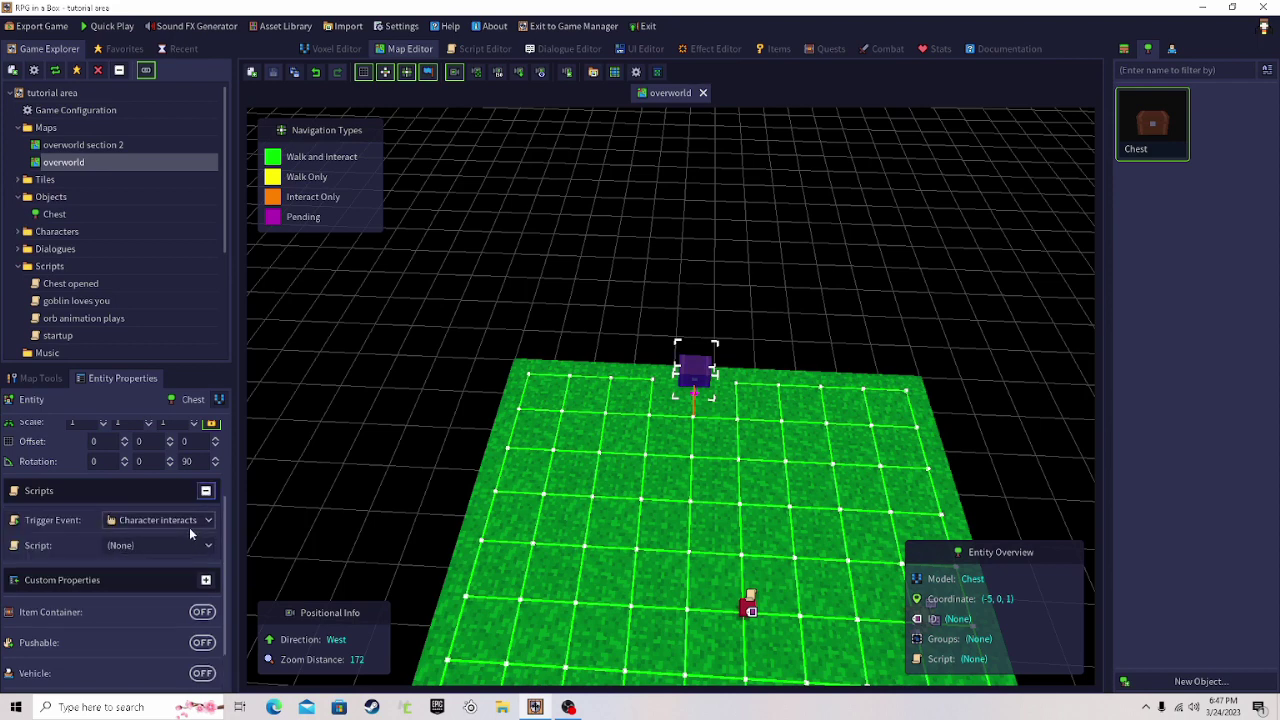
left_click(179, 521)
left_click(179, 521)
left_click(693, 373)
left_click(693, 373)
left_click(204, 549)
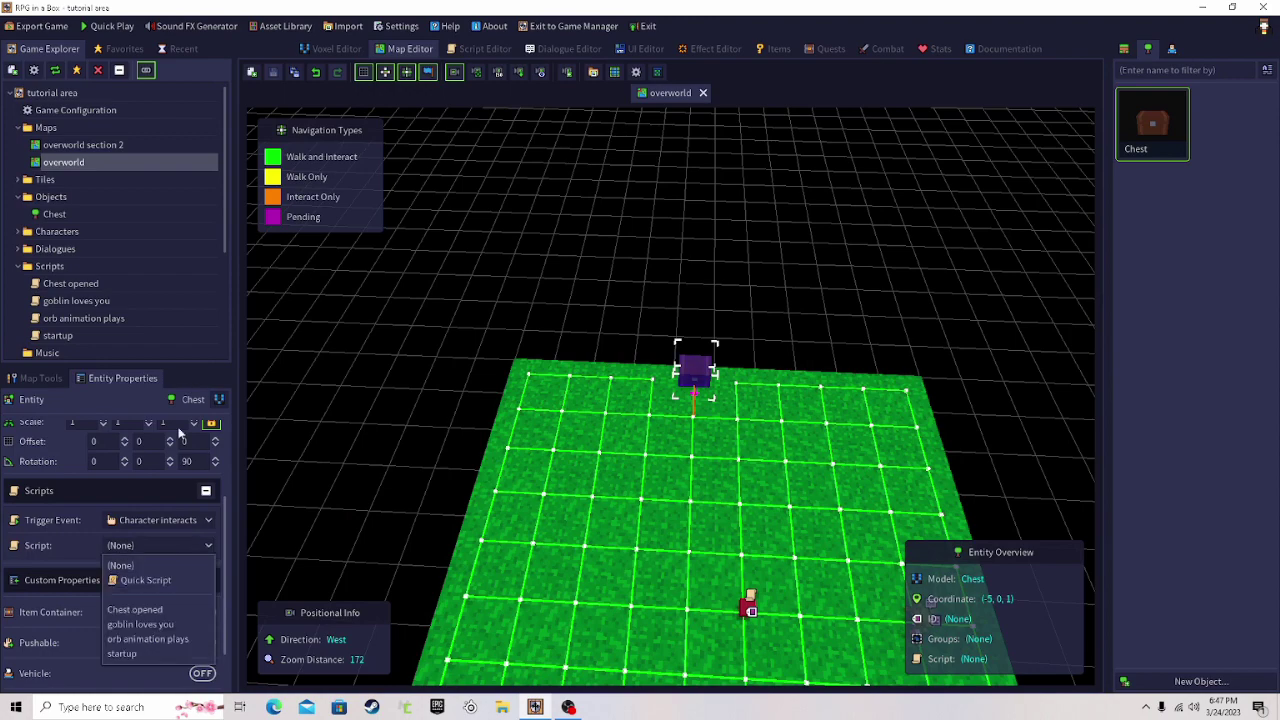
left_click(147, 610)
left_click(541, 237)
middle_click_drag(541, 237, 762, 229)
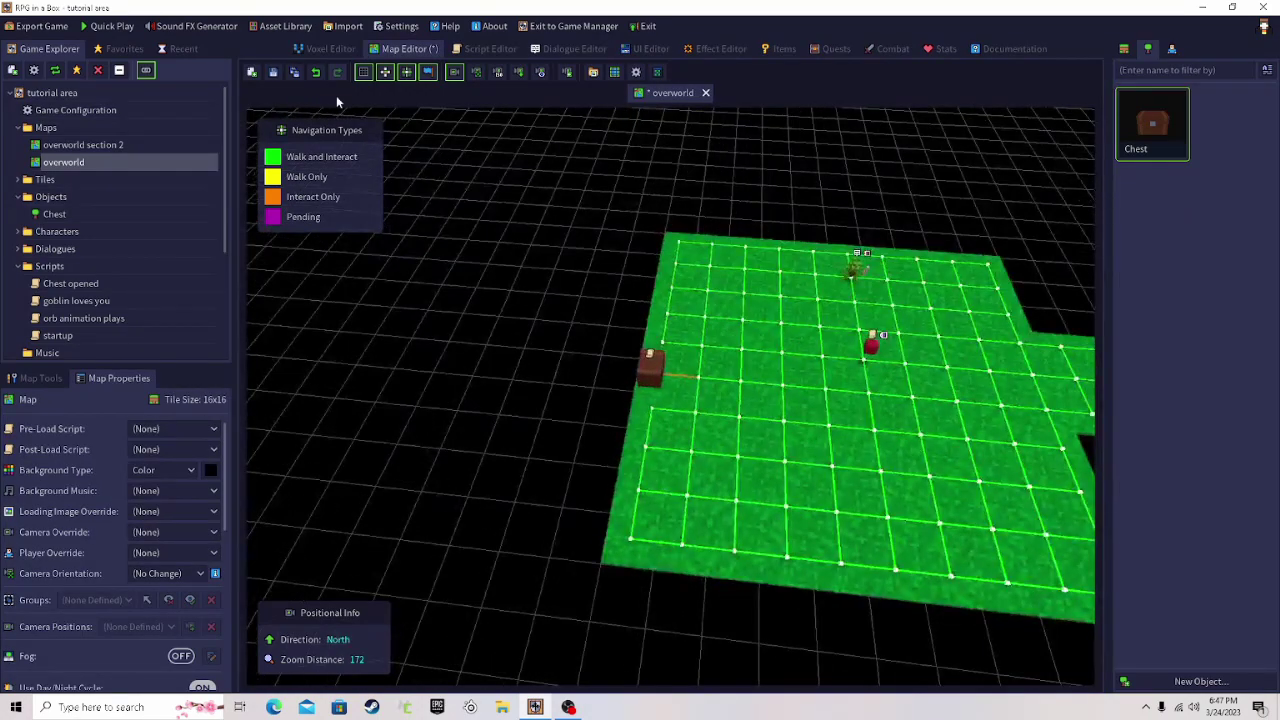
left_click(273, 73)
- Playtest the overworld map, interact with the chest repeatedly to collect keys, and quit the playtest
left_click(112, 26)
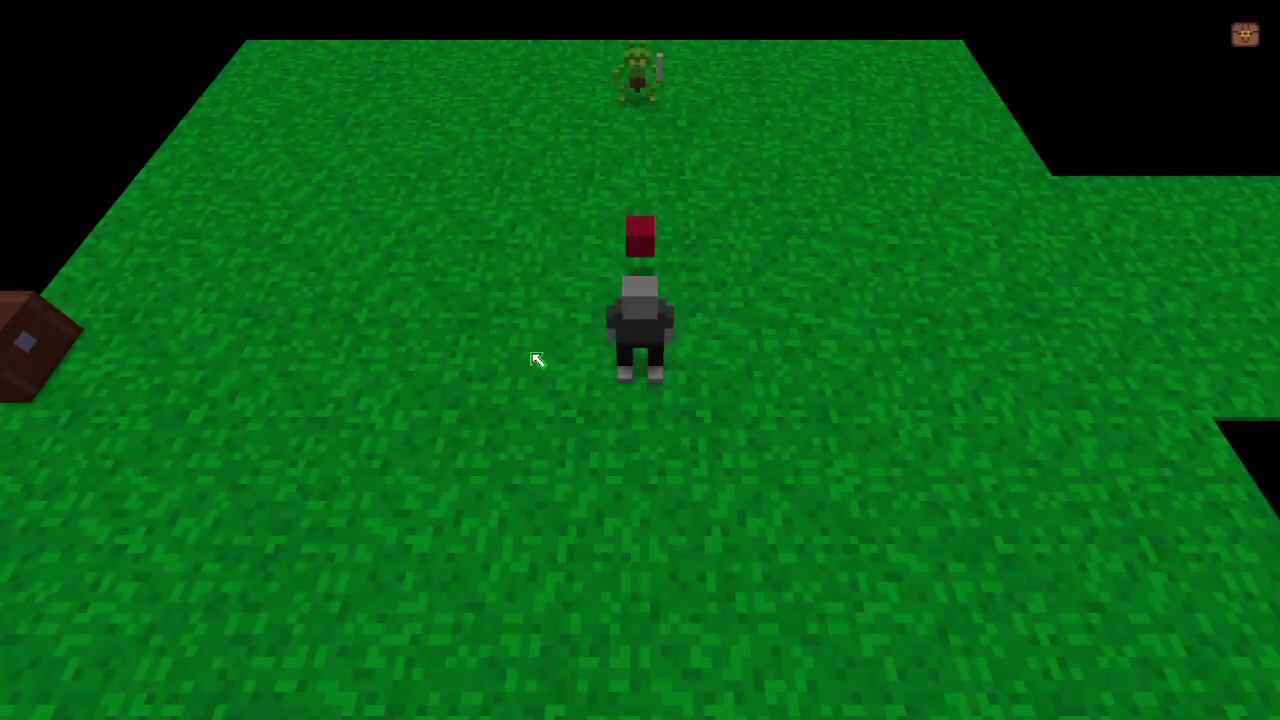
key("a")
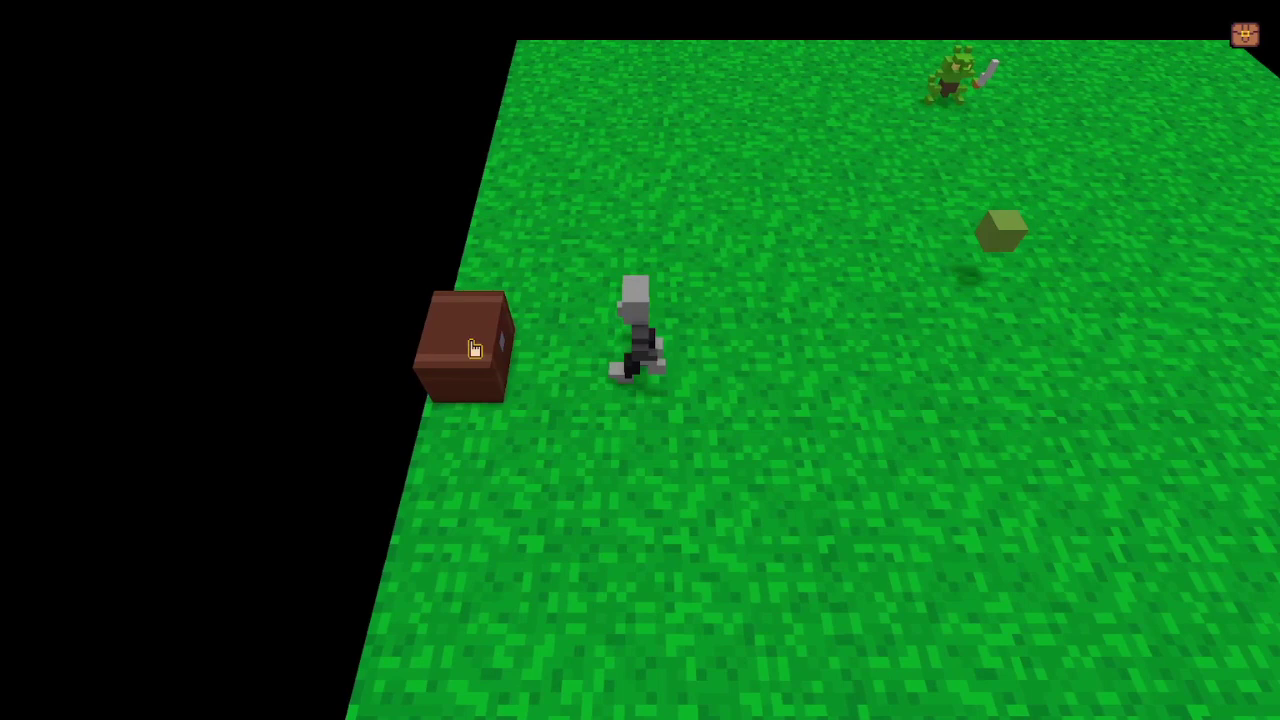
left_click(520, 346)
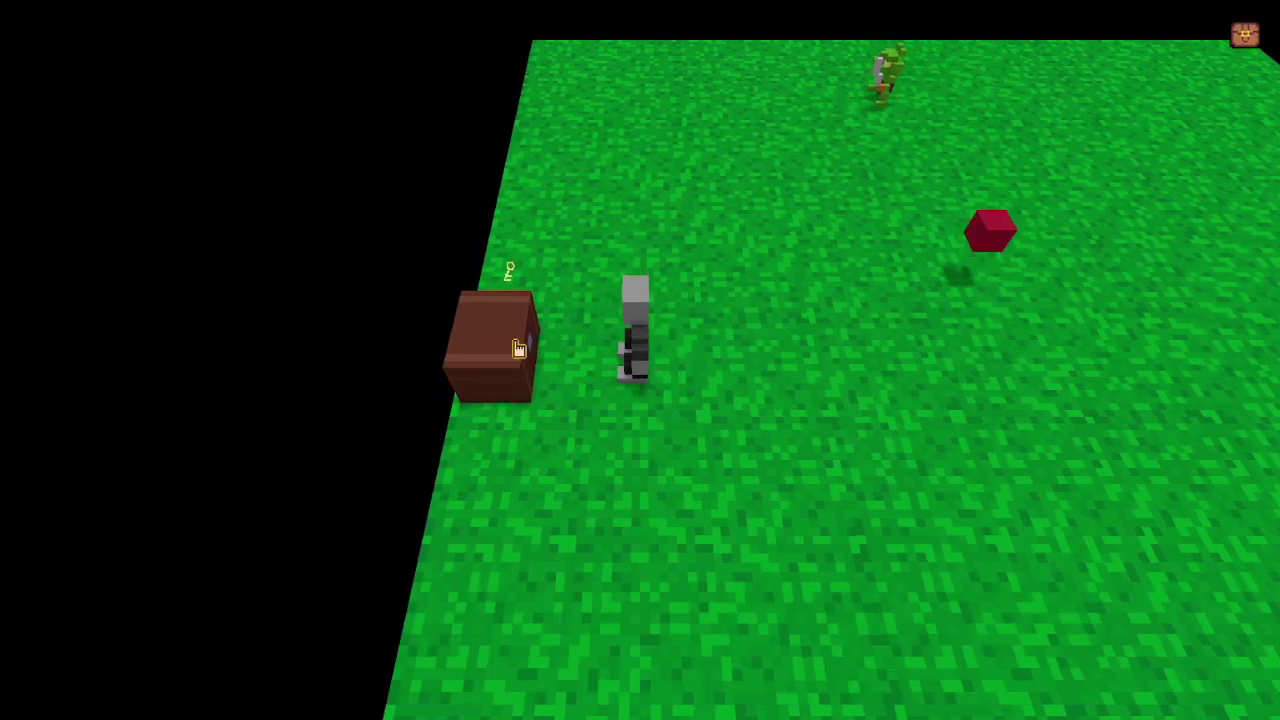
left_click(1259, 46)
left_click(500, 356)
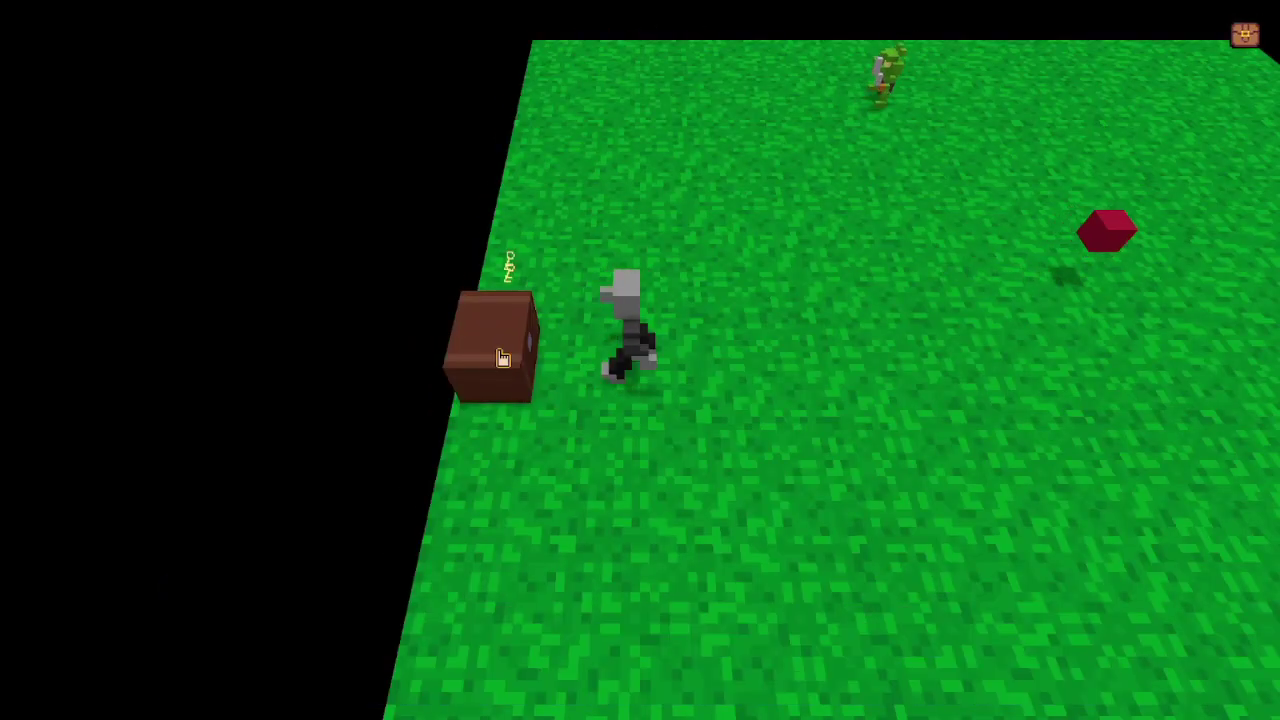
left_click(501, 357)
left_click(501, 357)
left_click(1245, 54)
left_click(1244, 58)
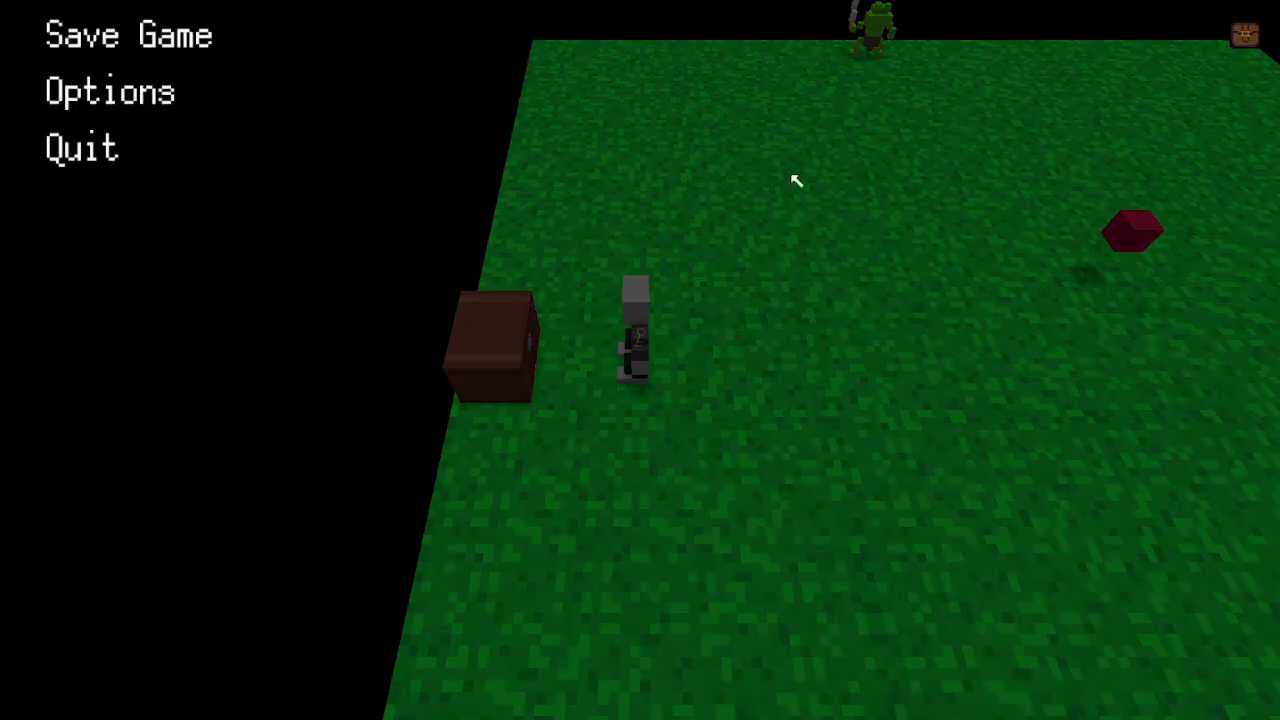
left_click(120, 249)
left_click(567, 386)
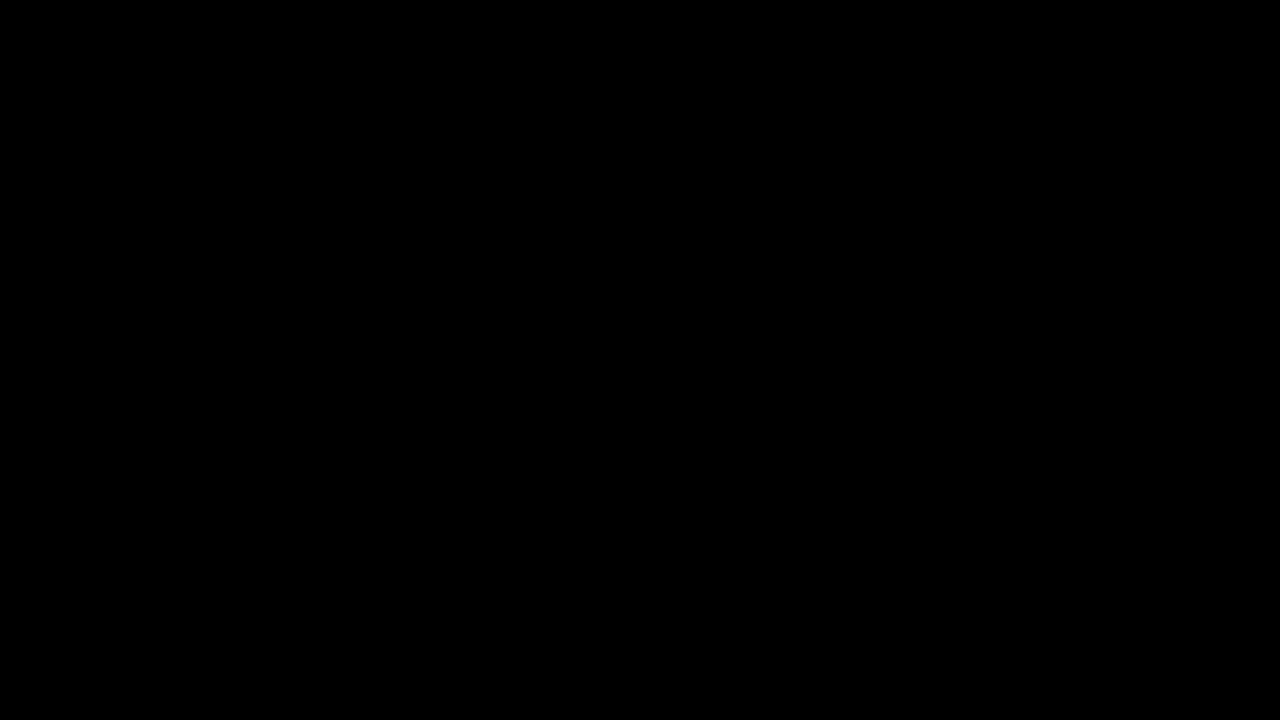
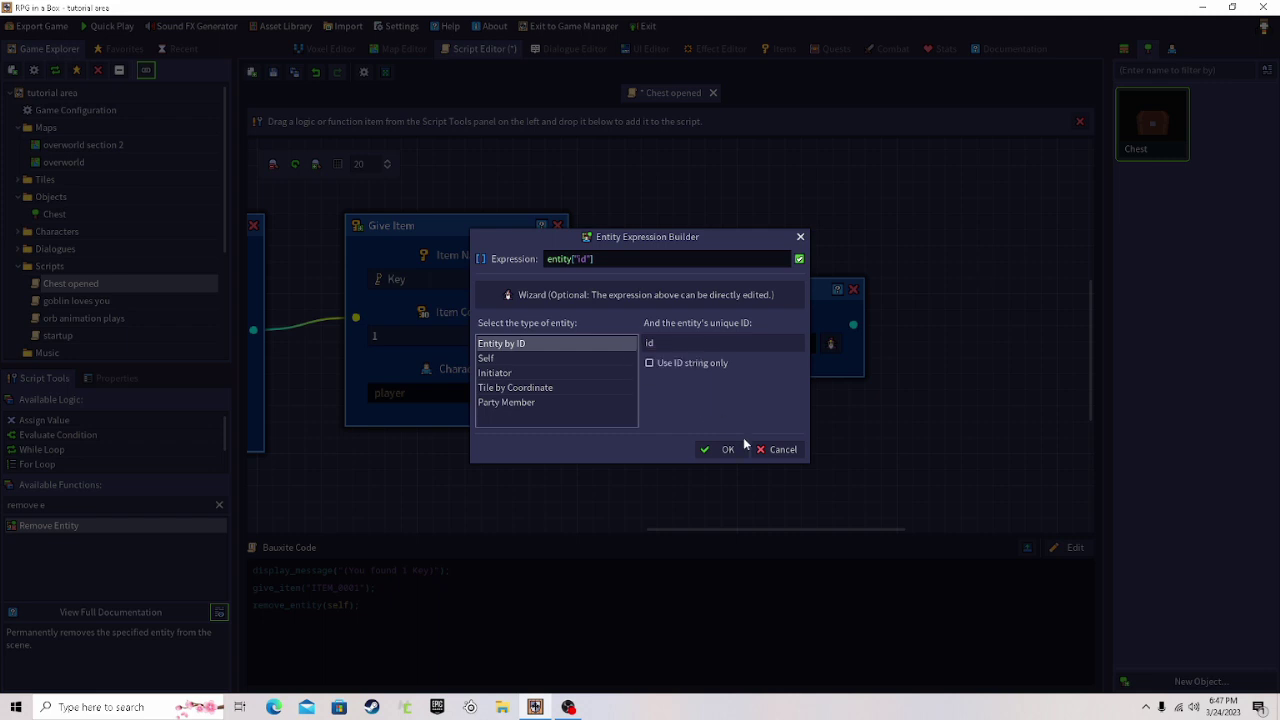
- Target the Remove Entity node by entity ID and give the overworld chest the Entity ID yousuck
left_click(716, 447)
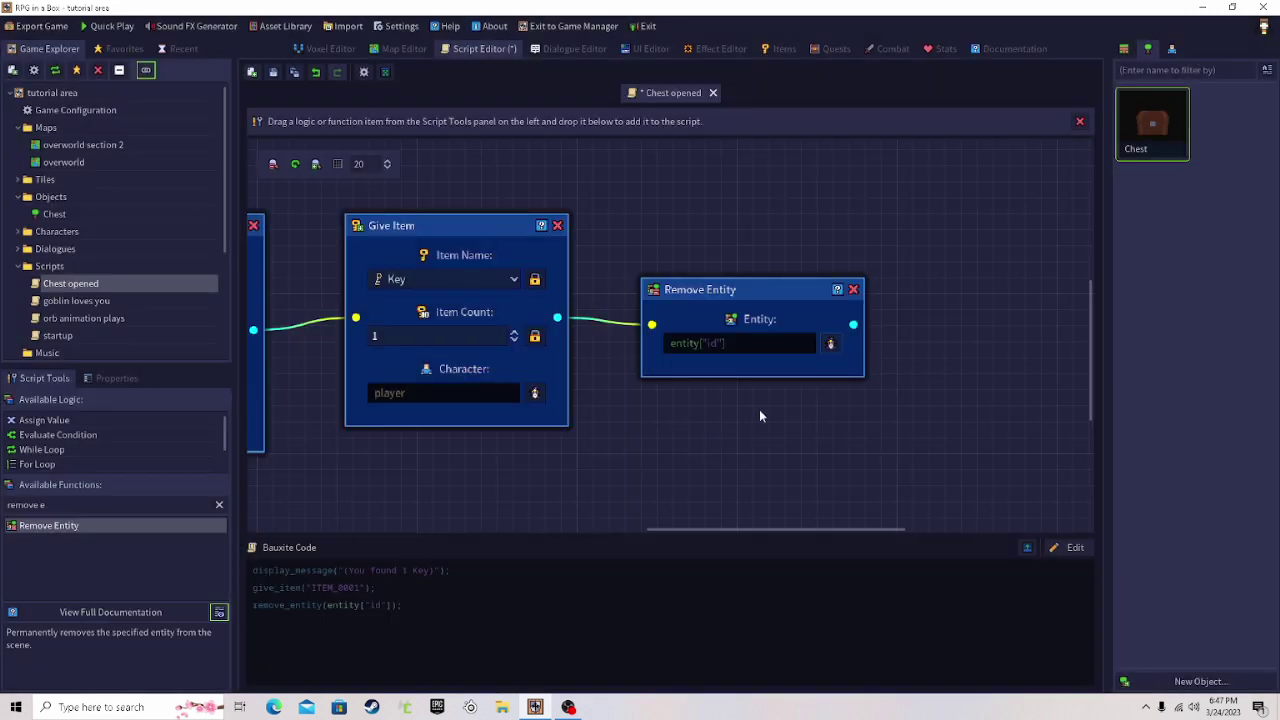
left_click(398, 49)
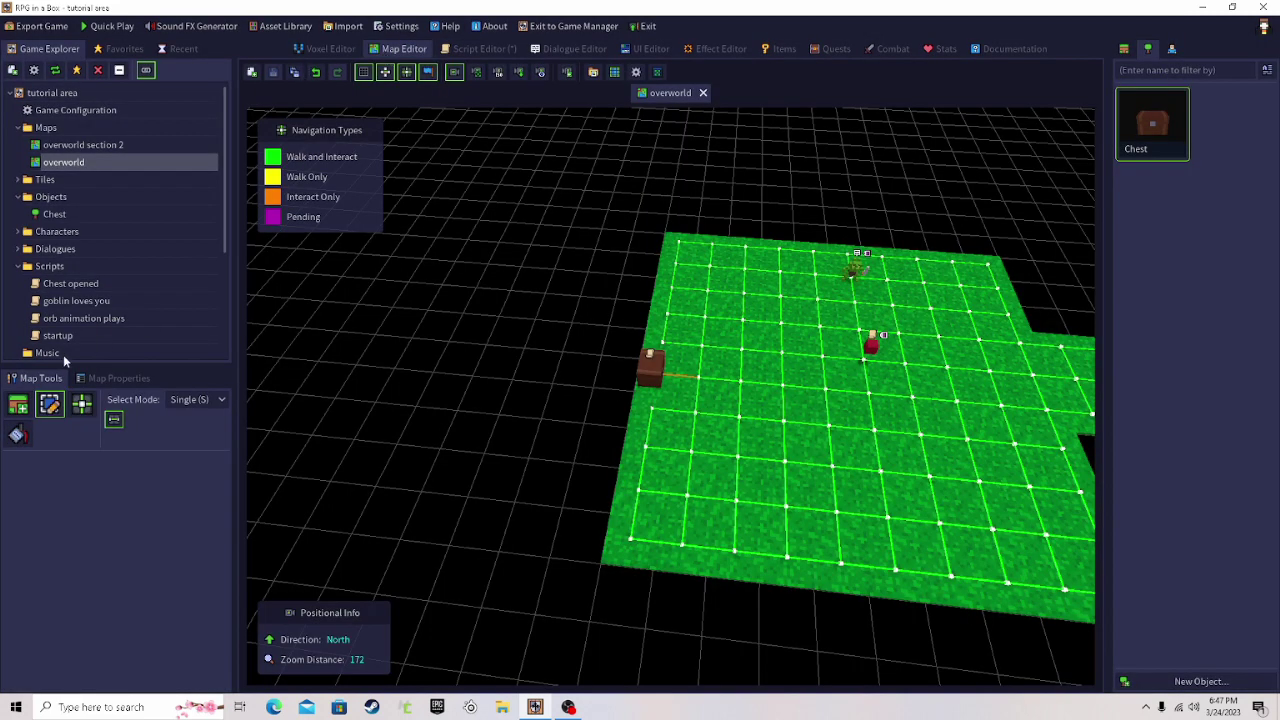
scroll(770, 380, "up", 3)
left_click(643, 355)
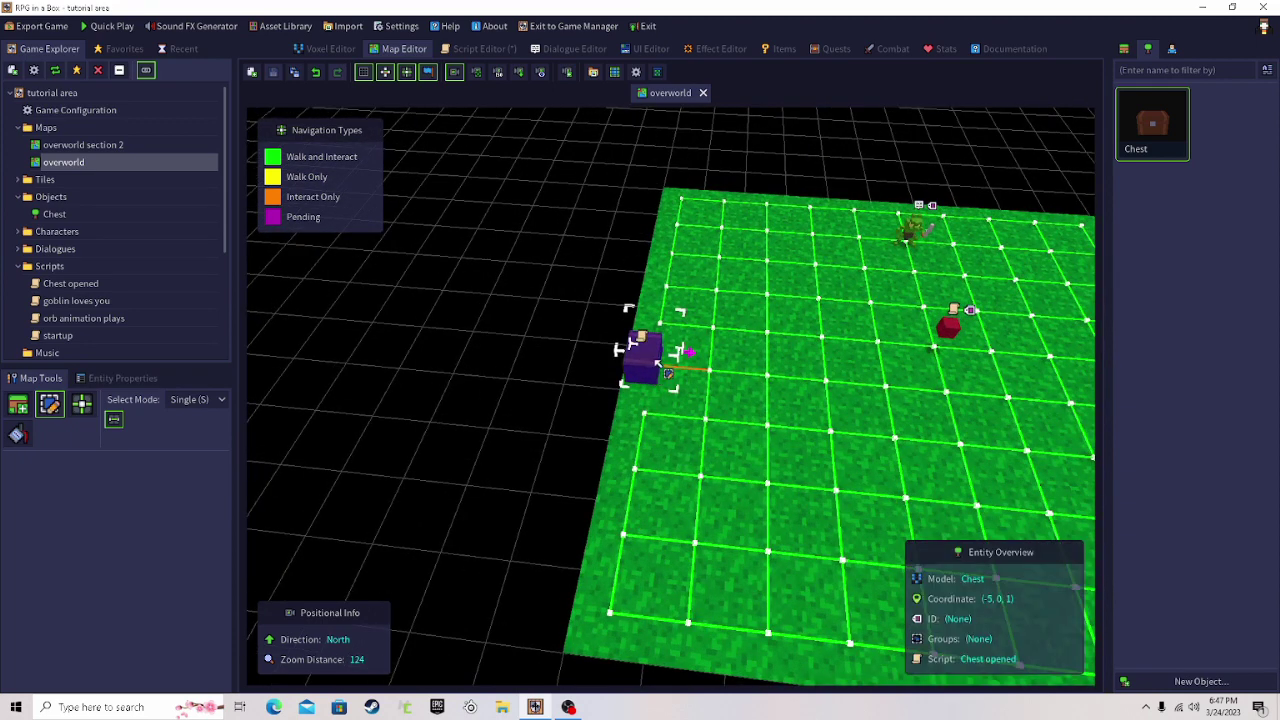
scroll(662, 358, "up", 3)
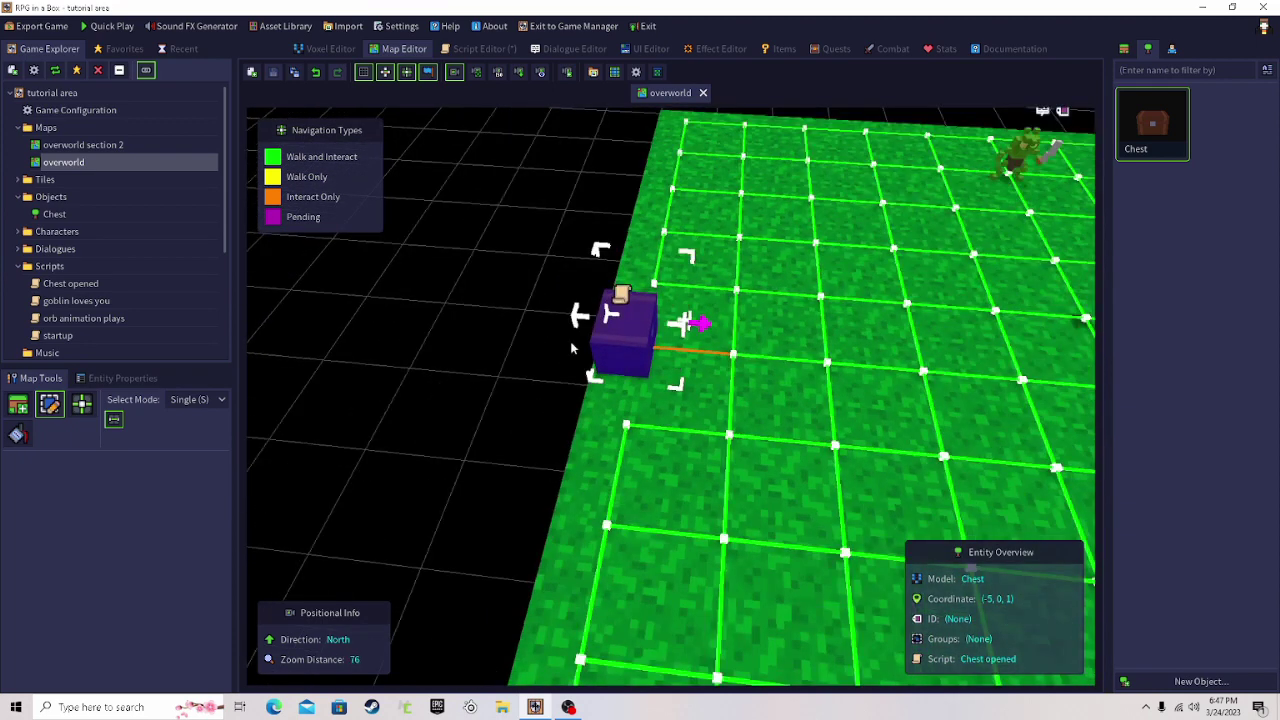
left_click(140, 377)
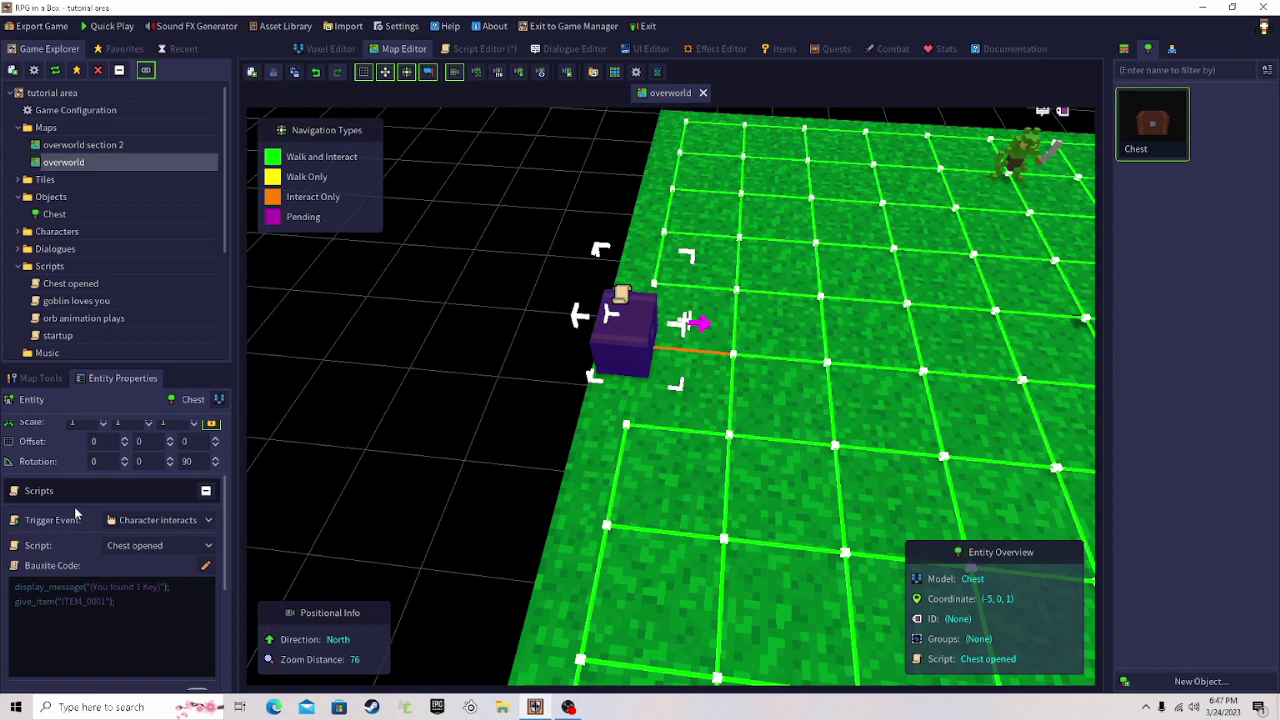
scroll(75, 513, "up", 3)
left_click(128, 427)
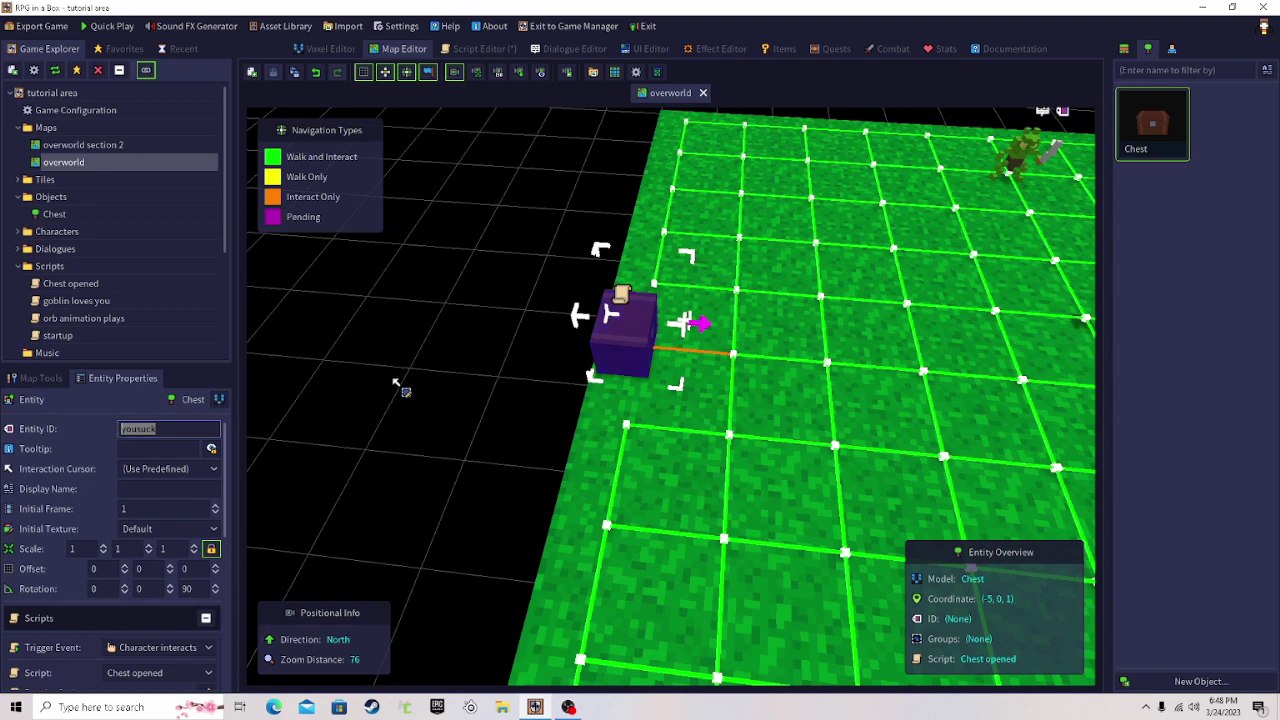
left_click(400, 386)
- Enter yousuck as the unique ID in the Remove Entity expression builder, copying it before closing without applying
left_click(486, 48)
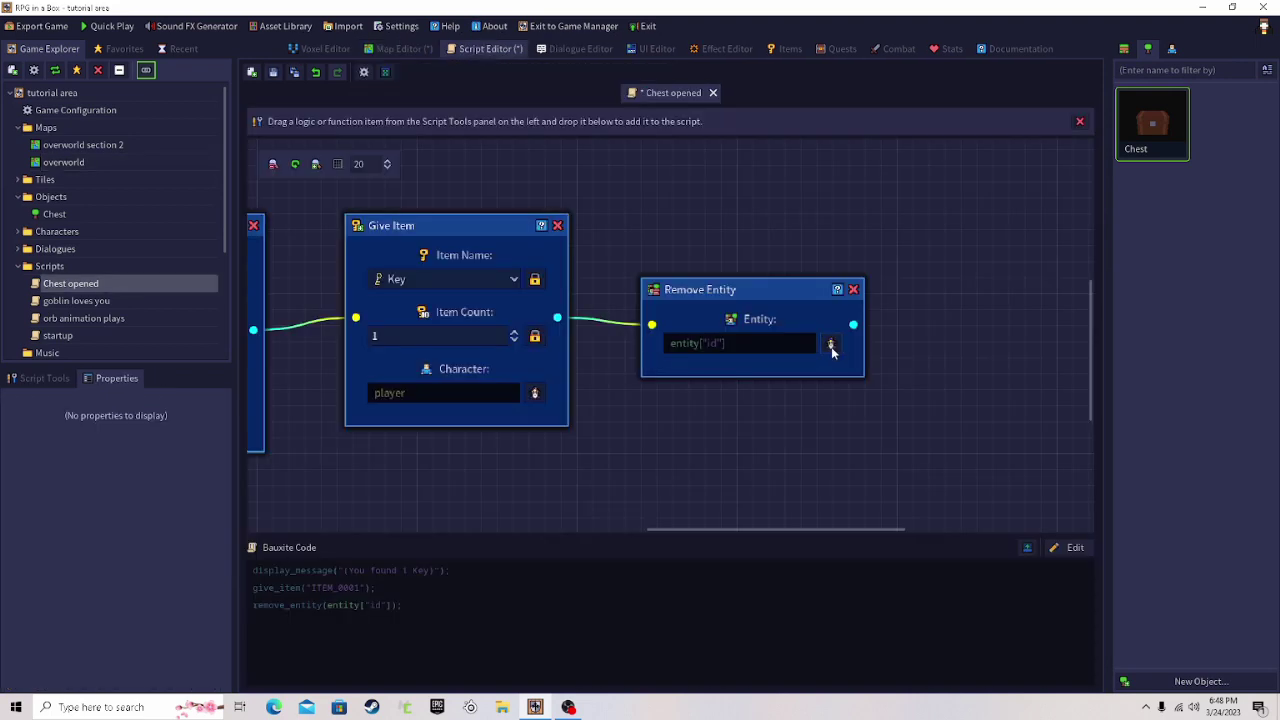
left_click(829, 344)
left_click(799, 238)
left_click(831, 344)
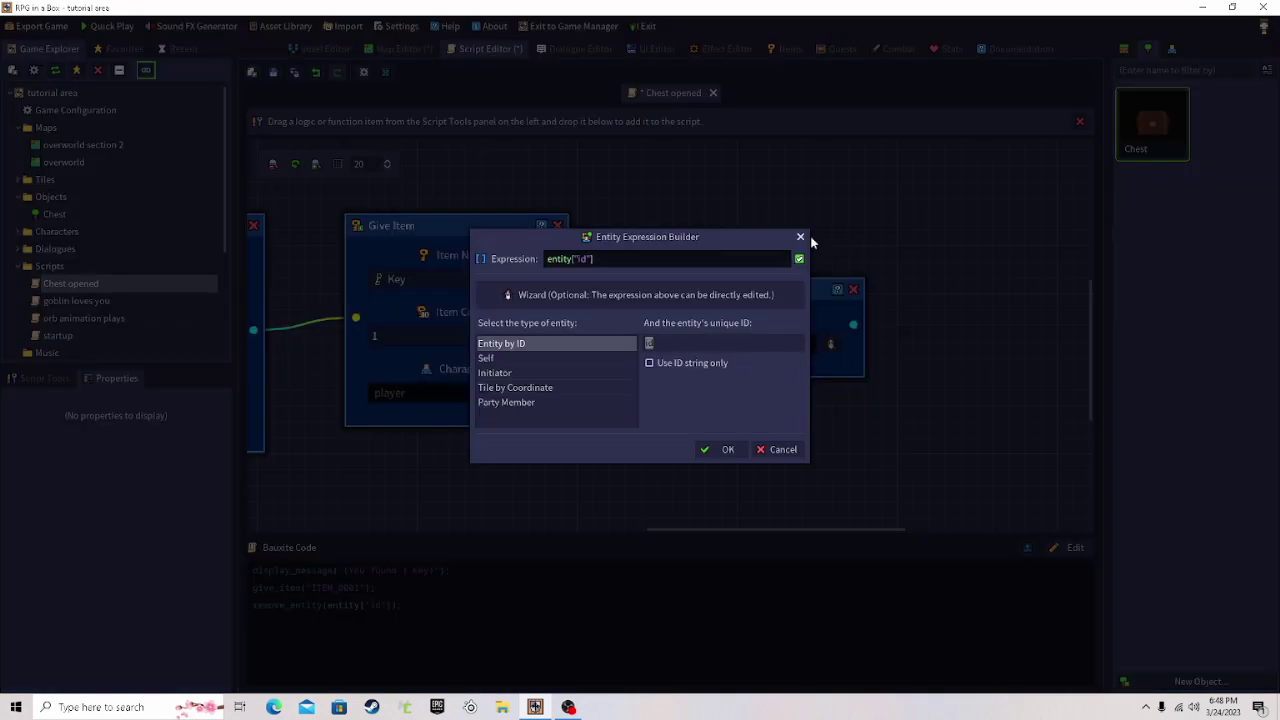
type("yousuck")
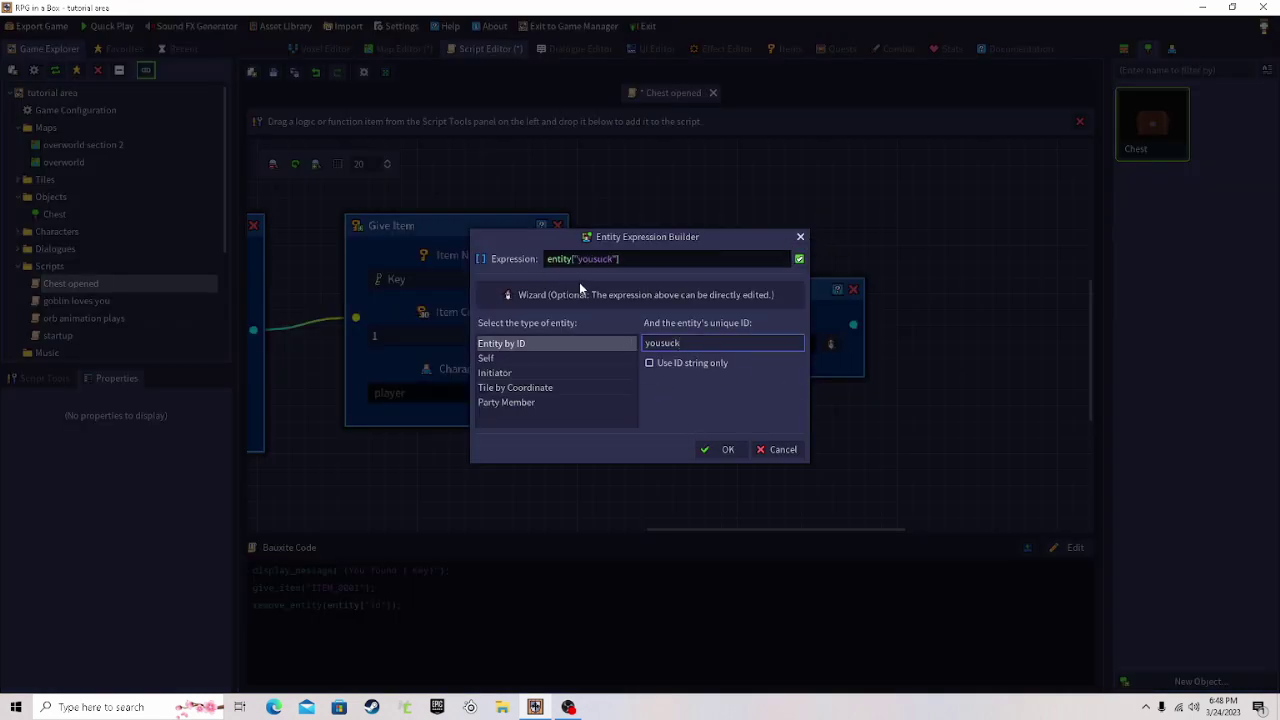
double_click(597, 259)
key("ctrl+c")
left_click(594, 260)
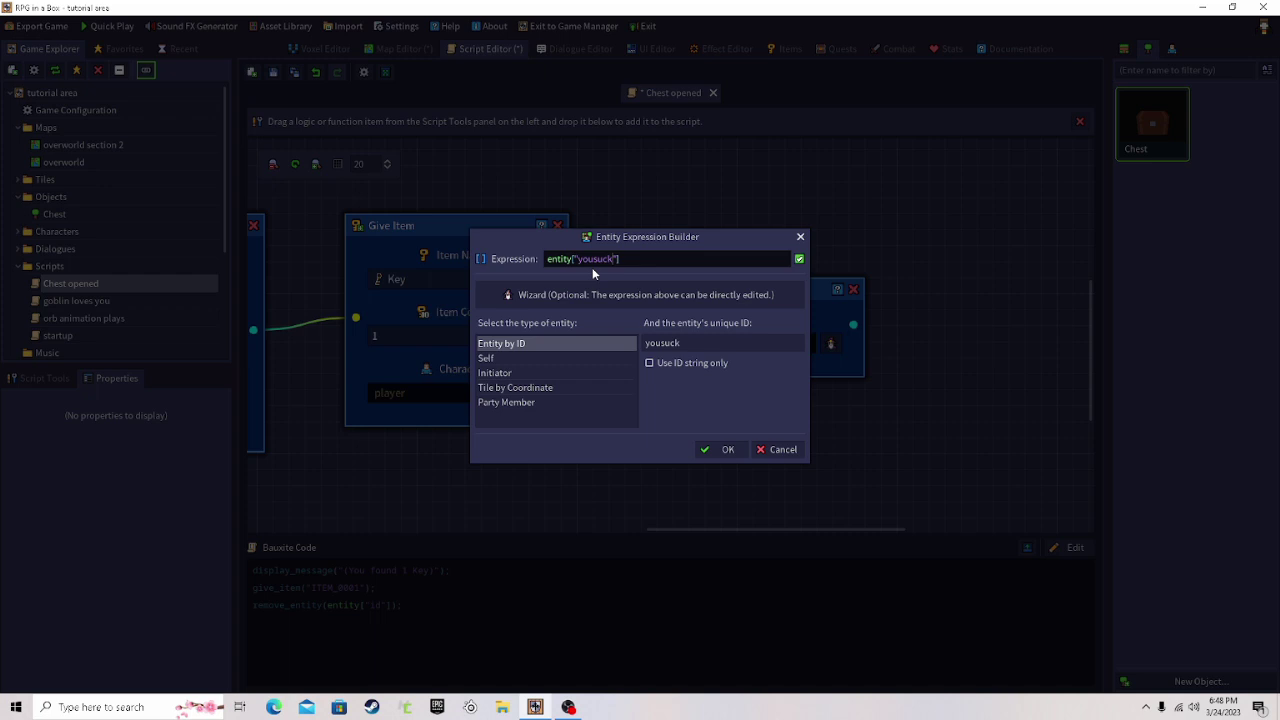
left_click(781, 449)
- Set the Remove Entity node's entity expression to entity["yousuck"]
left_click(831, 344)
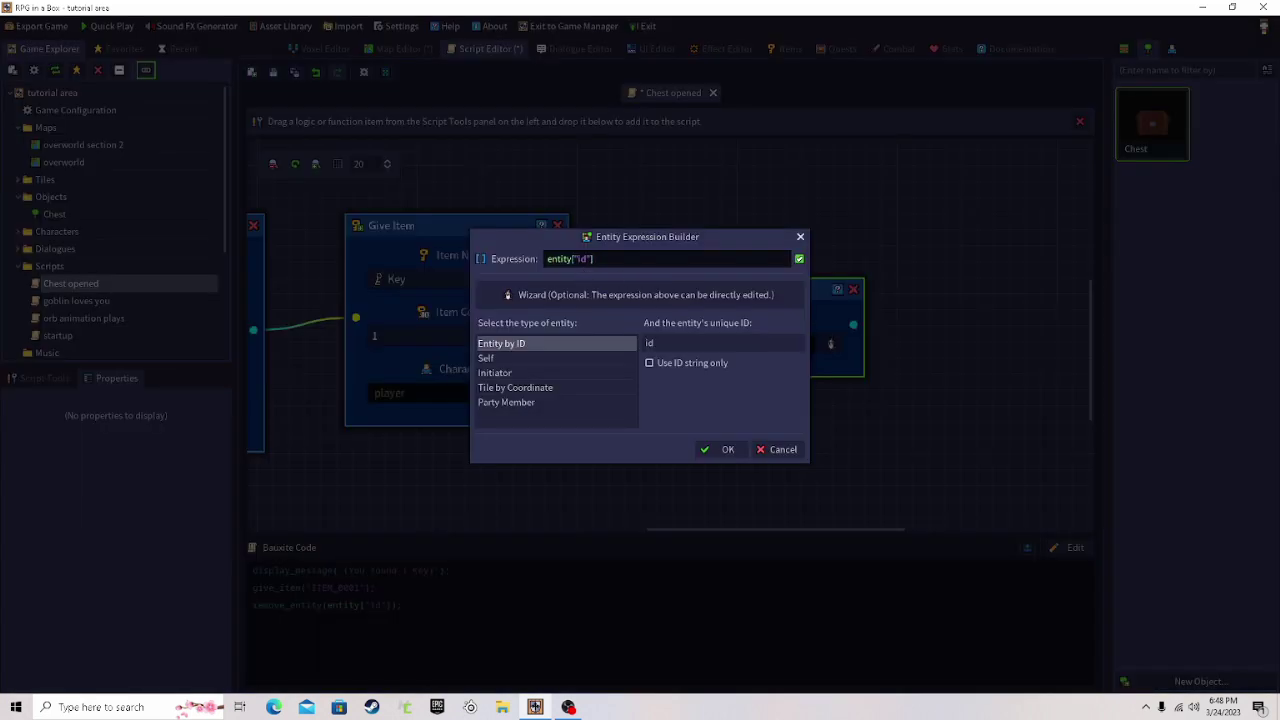
double_click(583, 259)
key("ctrl+v")
left_click(649, 343)
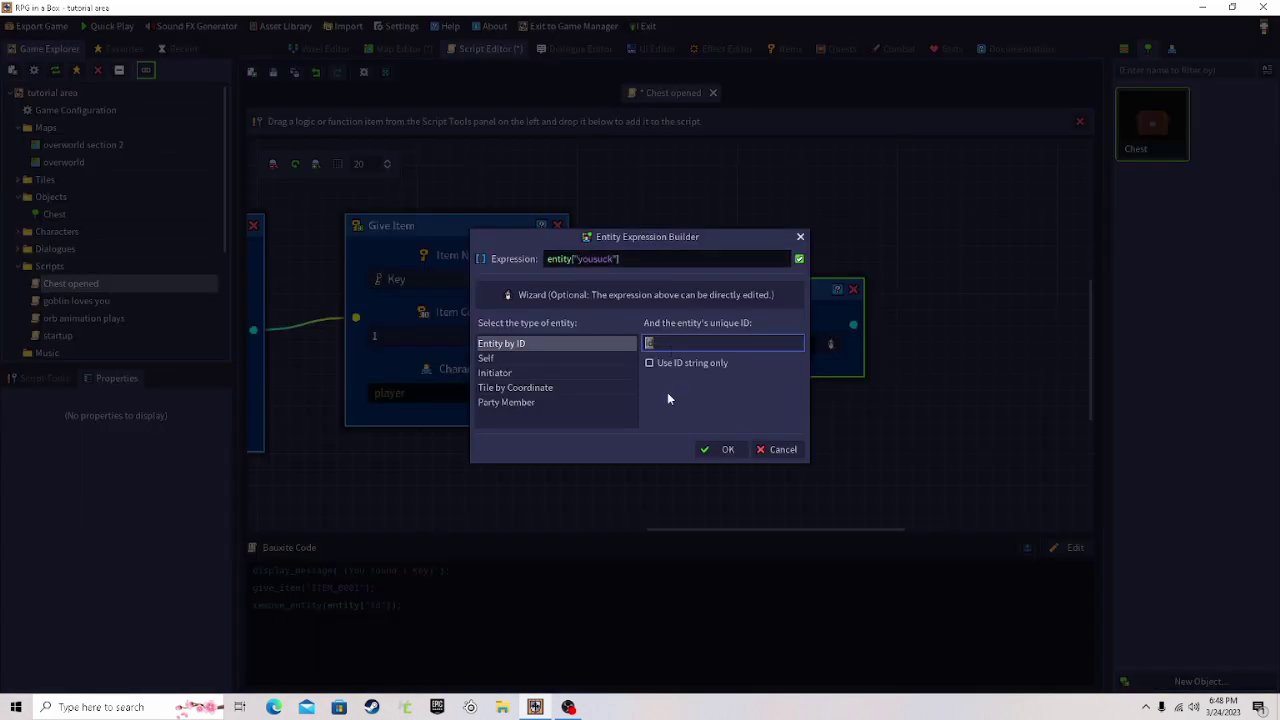
left_click(562, 259)
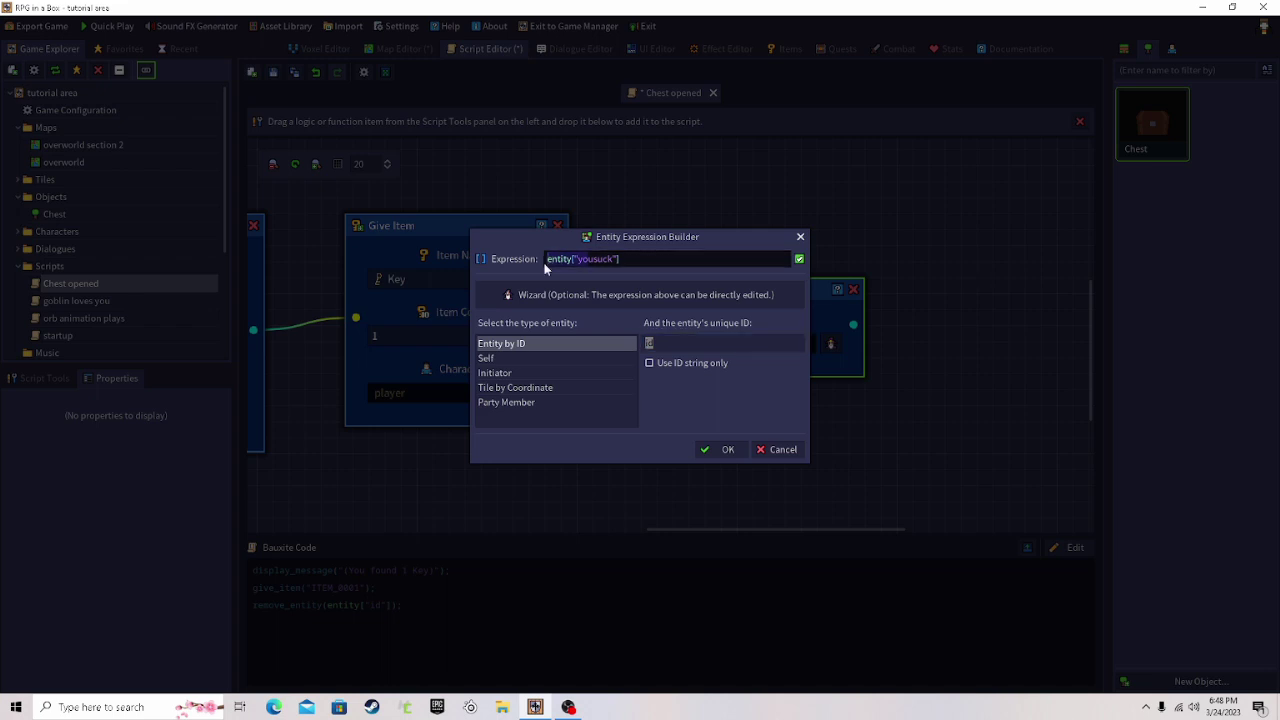
left_click(574, 259)
left_click(725, 441)
middle_click_drag(726, 437, 603, 436)
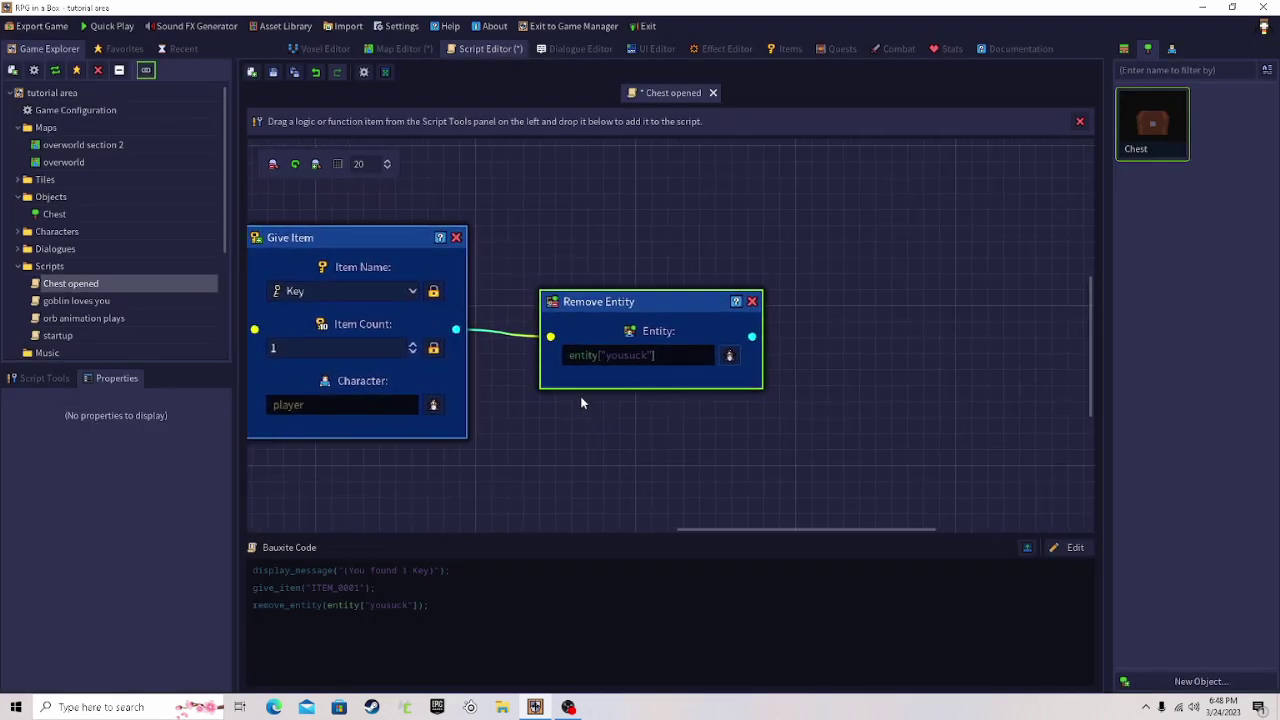
- Save the Chest opened script and the overworld map
left_click(273, 72)
left_click(400, 48)
left_click(273, 72)
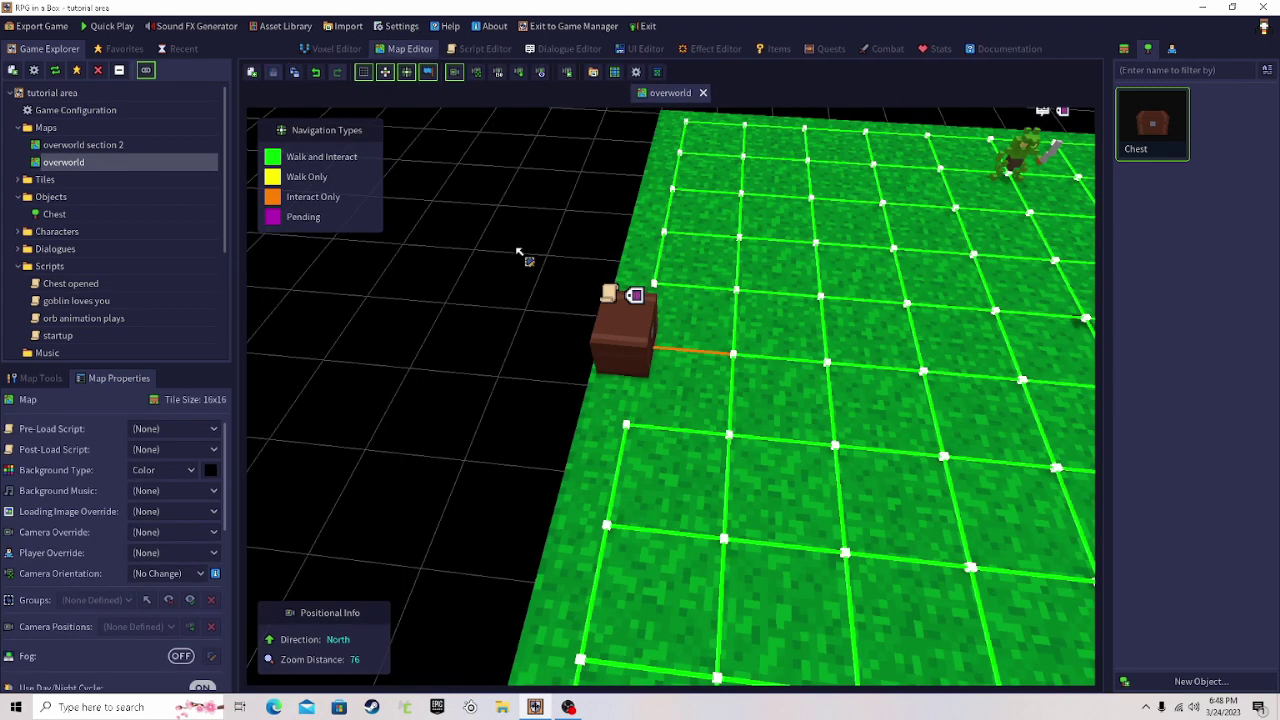
- Playtest the overworld map, open the chest to check that it is removed, and quit the playtest
scroll(526, 250, "down", 8)
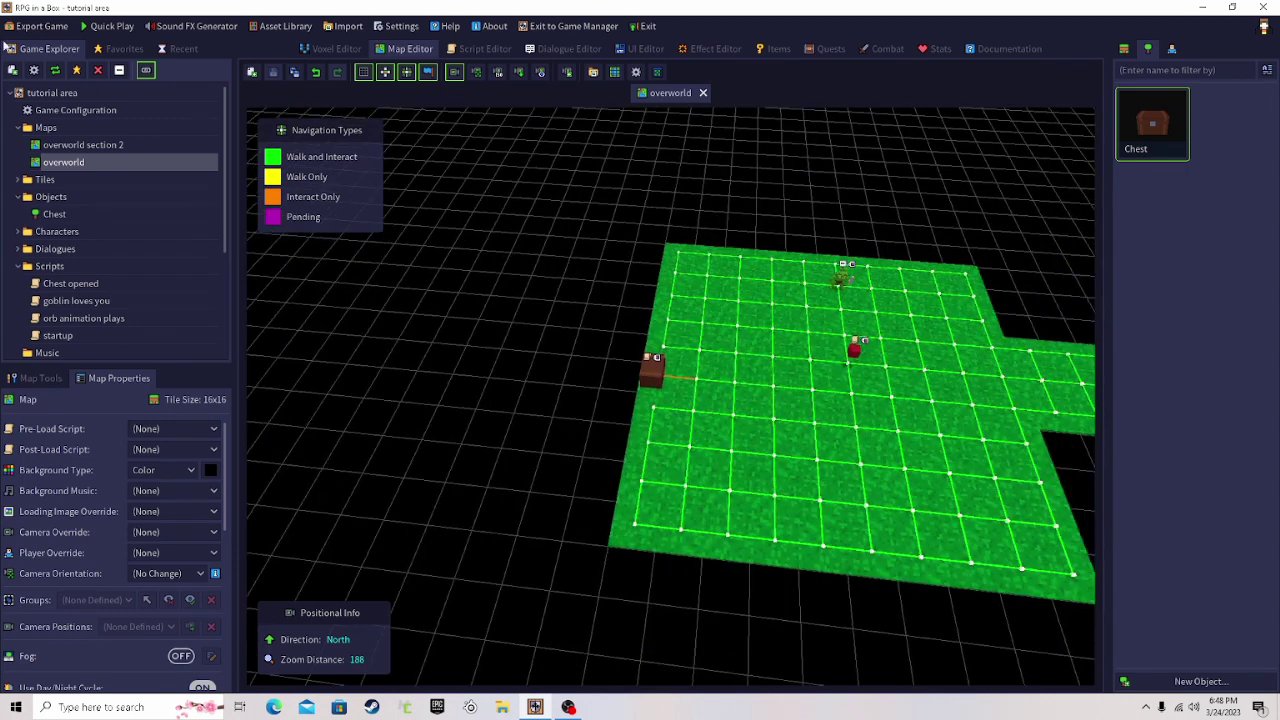
left_click(104, 27)
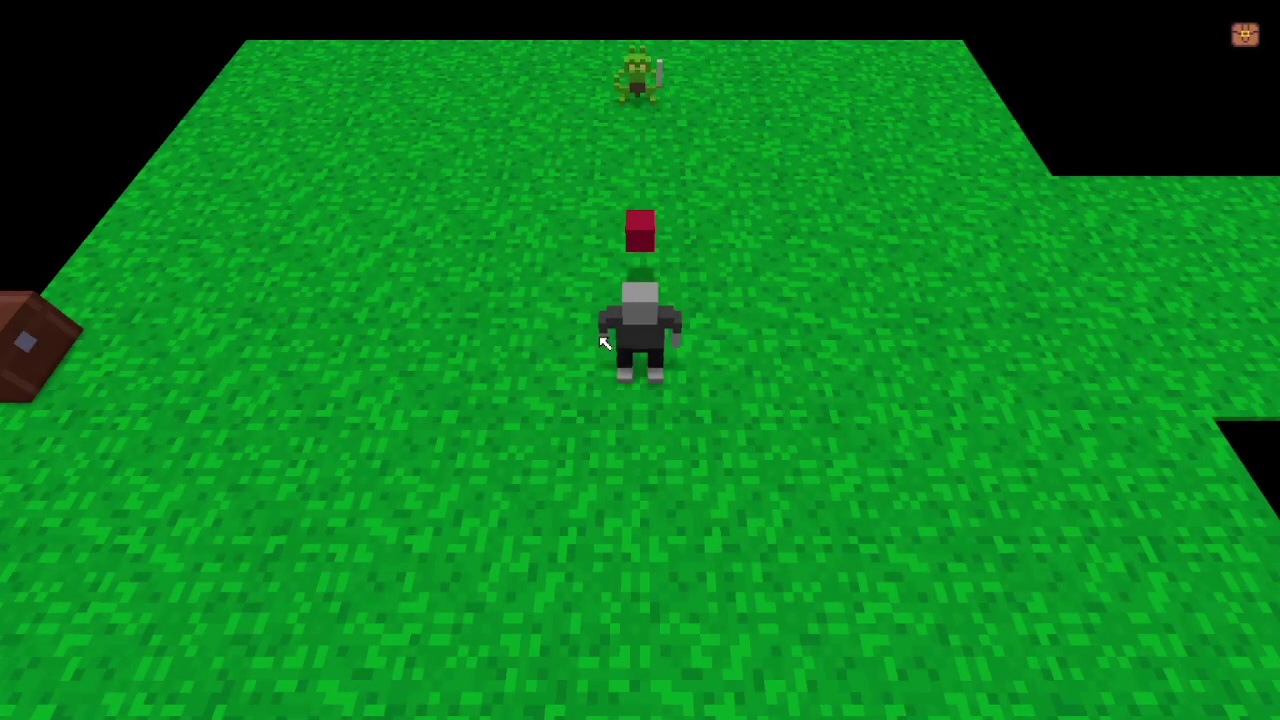
key("a")
scroll(623, 351, "down", 2)
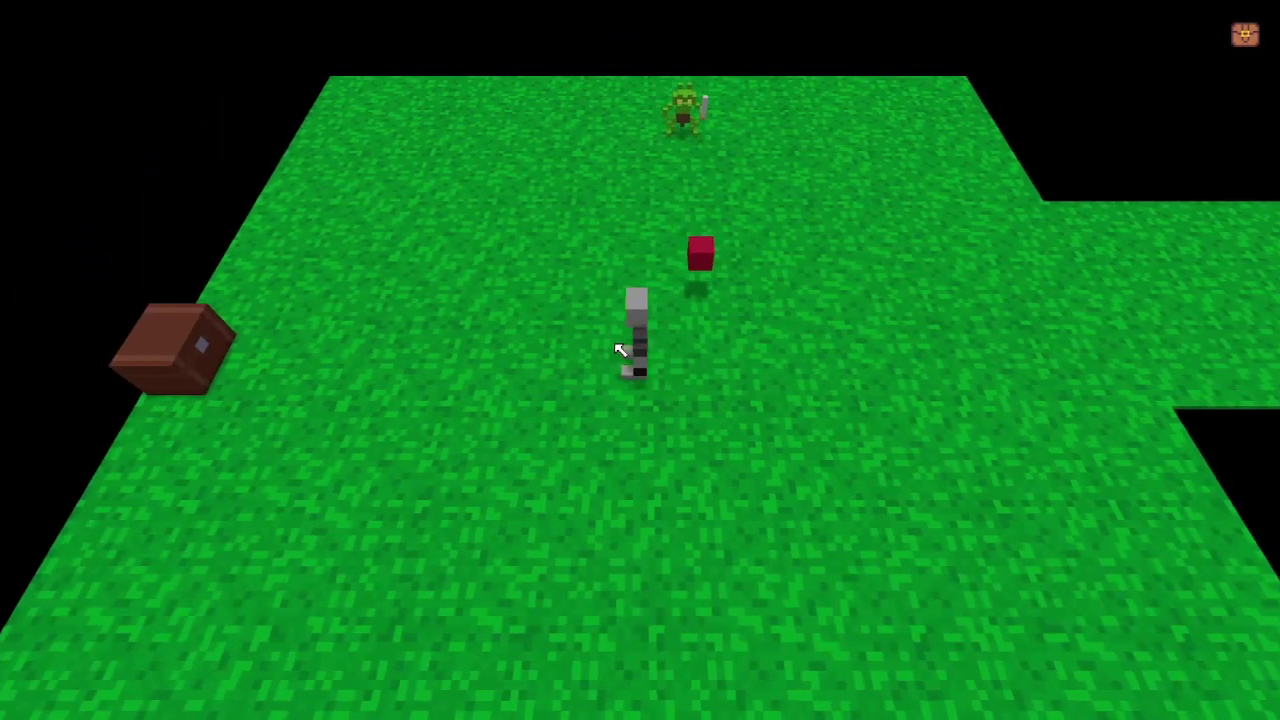
left_click(464, 358)
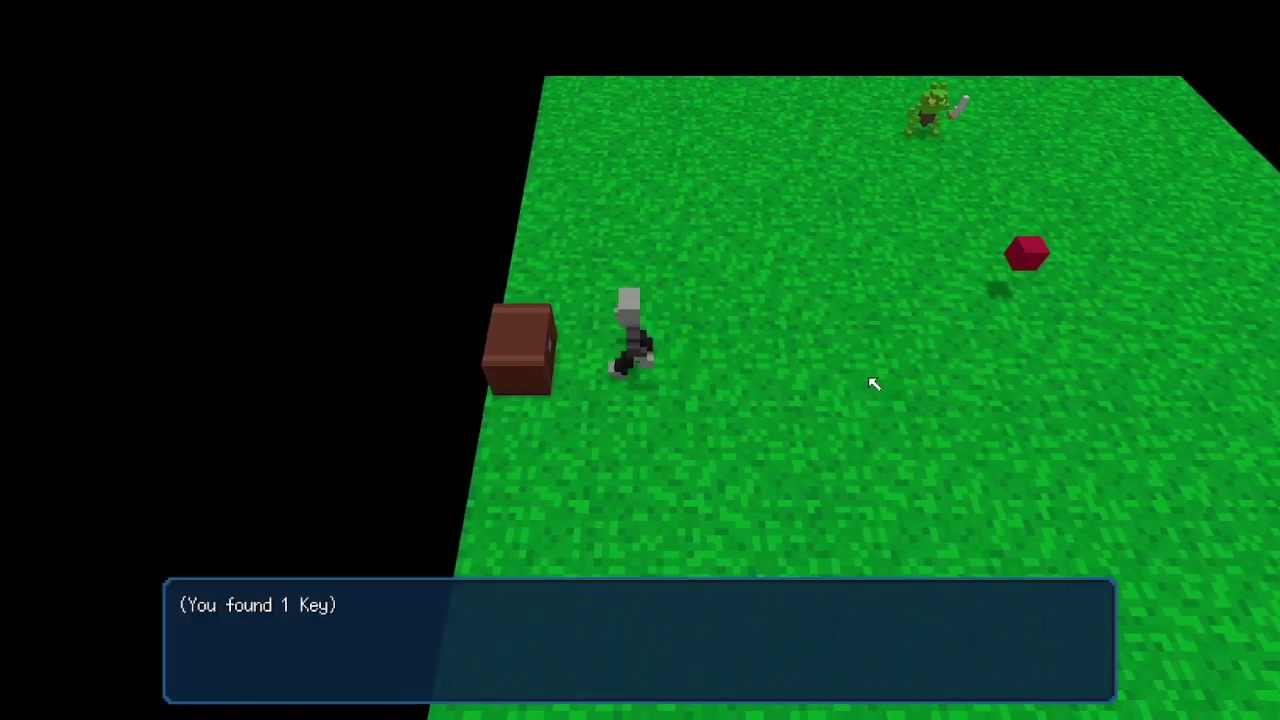
middle_click_drag(871, 378, 577, 353)
key("space")
right_click_drag(582, 359, 503, 337)
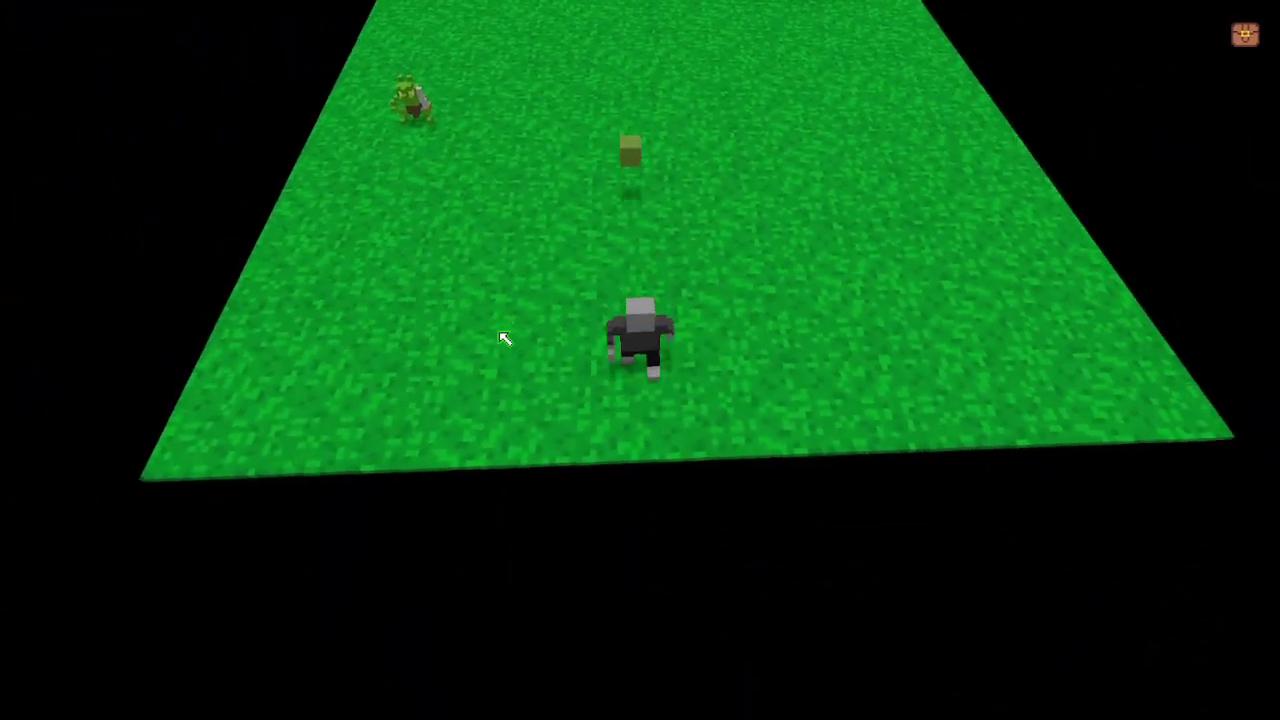
key("Escape")
left_click(95, 243)
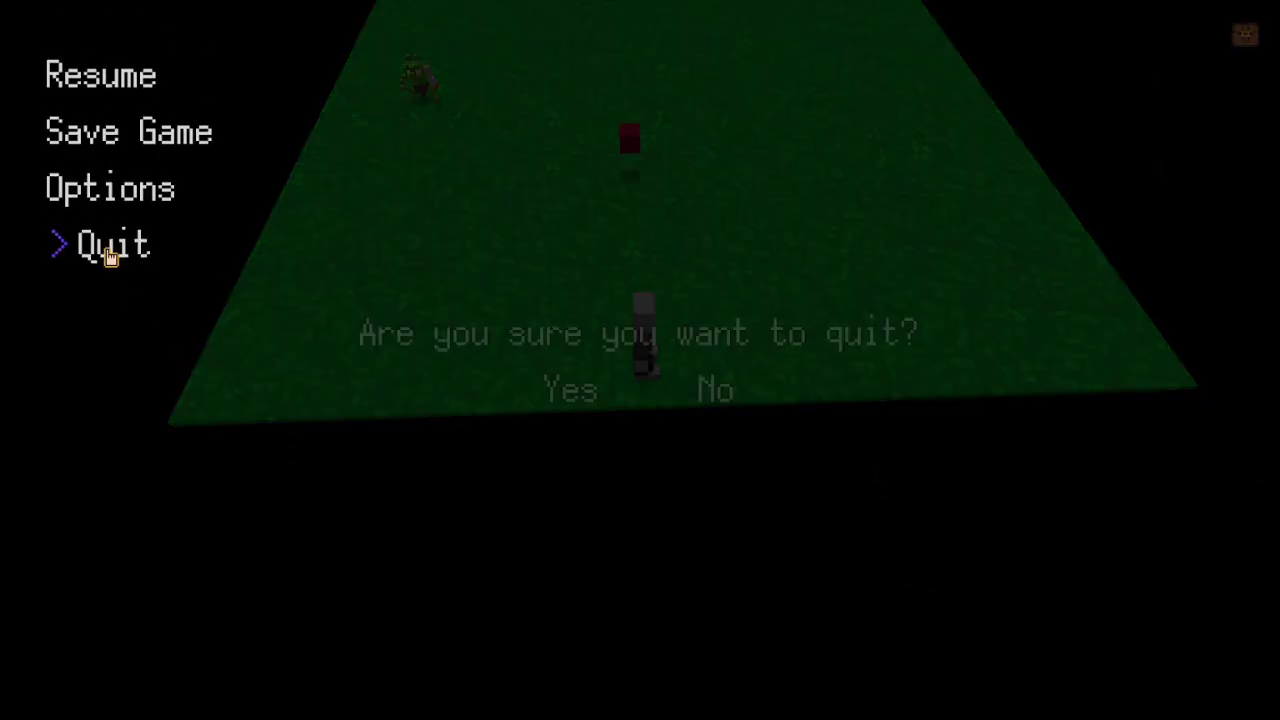
left_click(591, 394)
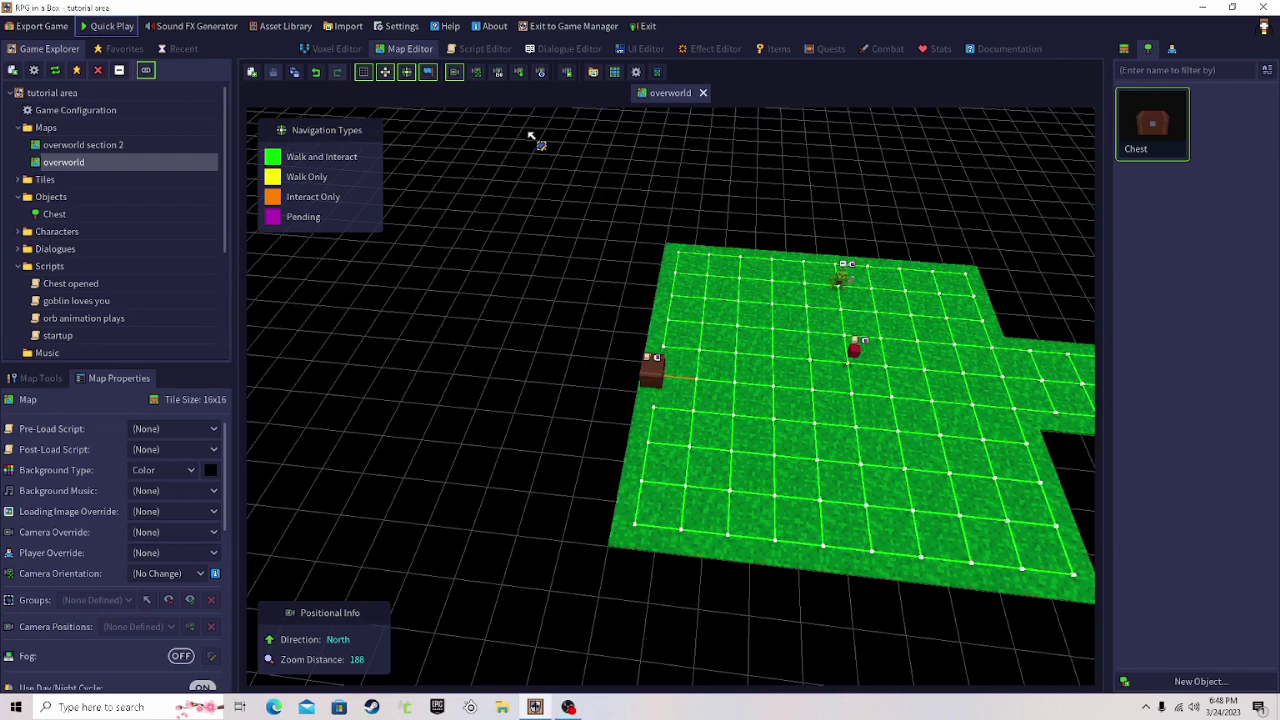
scroll(612, 322, "up", 3)
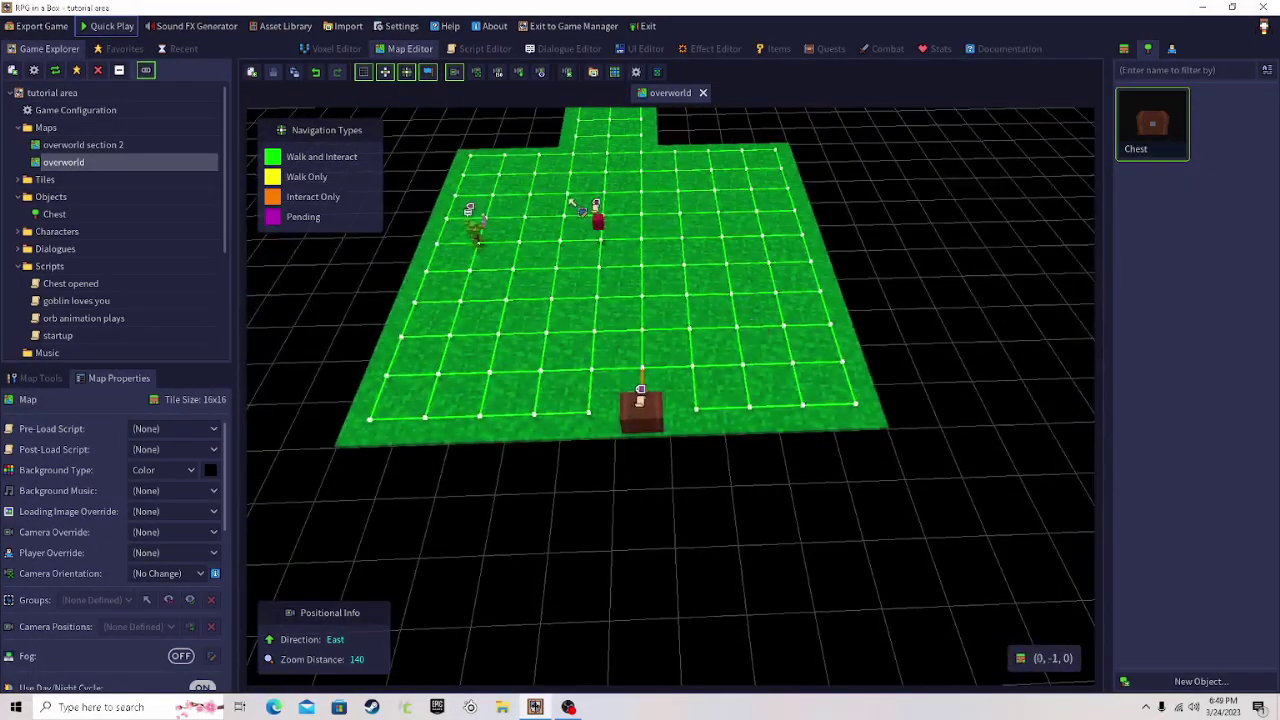
left_click(485, 48)
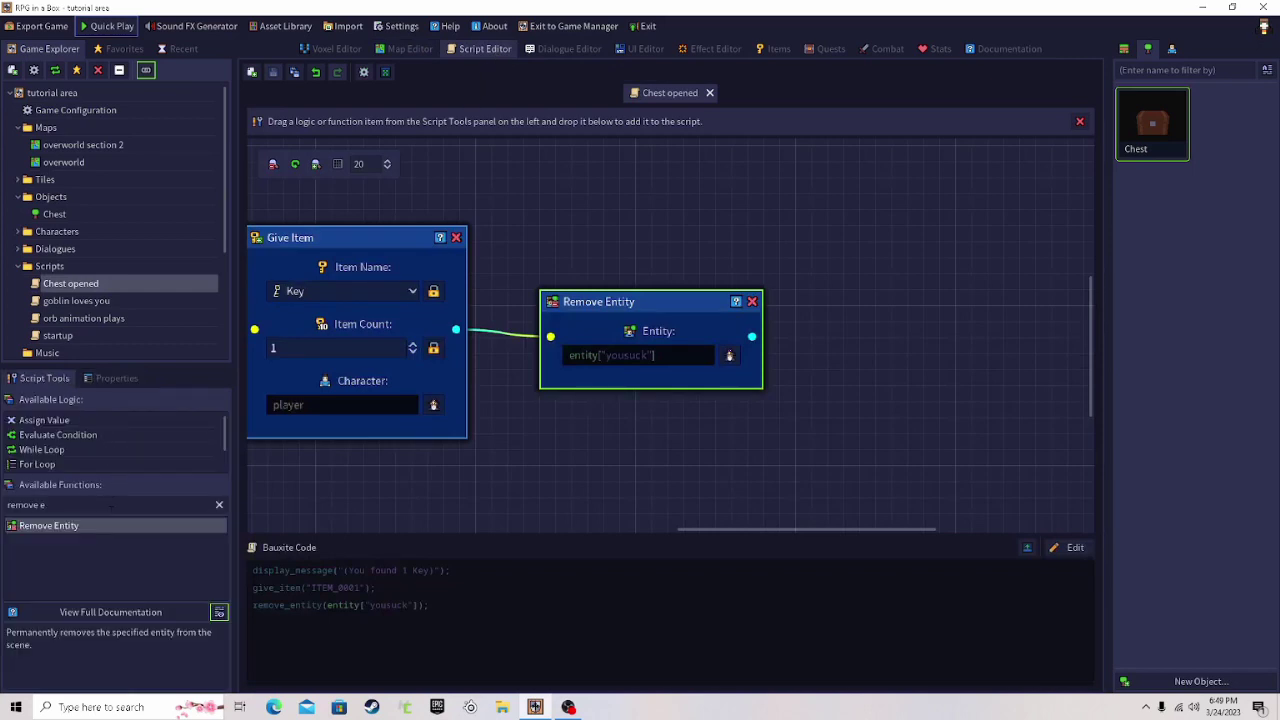
key("ctrl+a")
type("path")
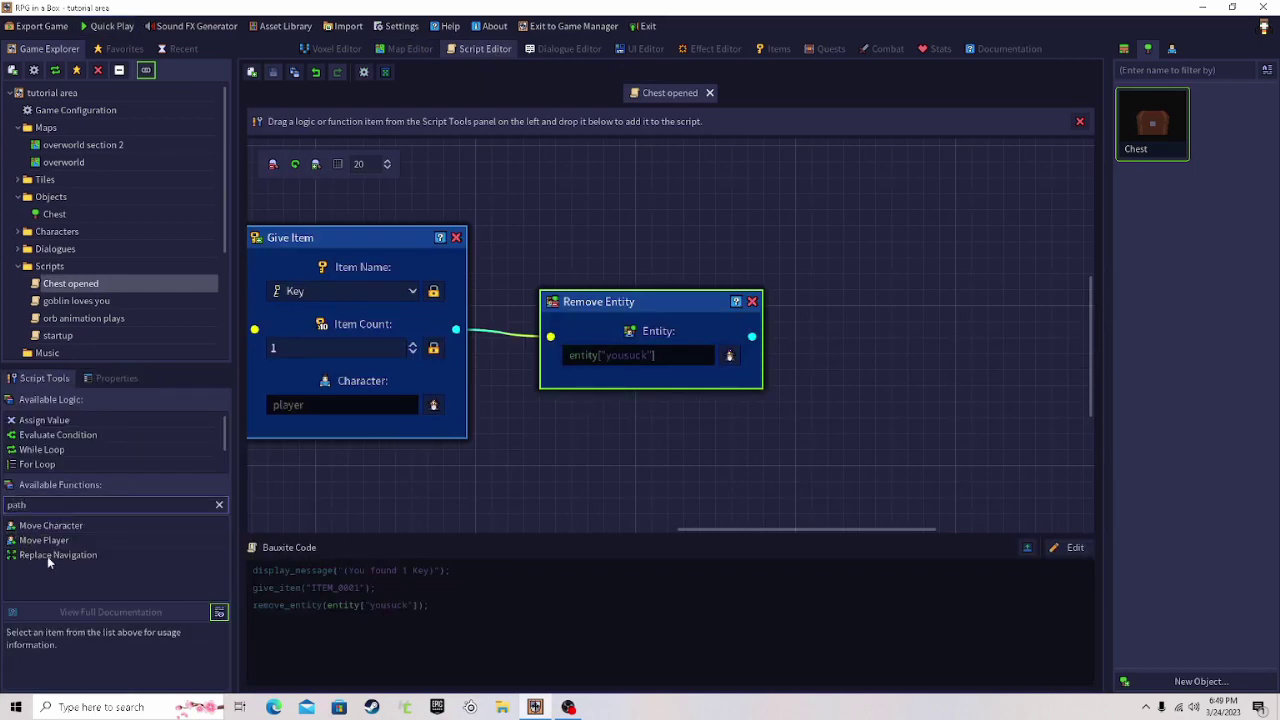
left_click(69, 556)
left_click_drag(66, 557, 948, 346)
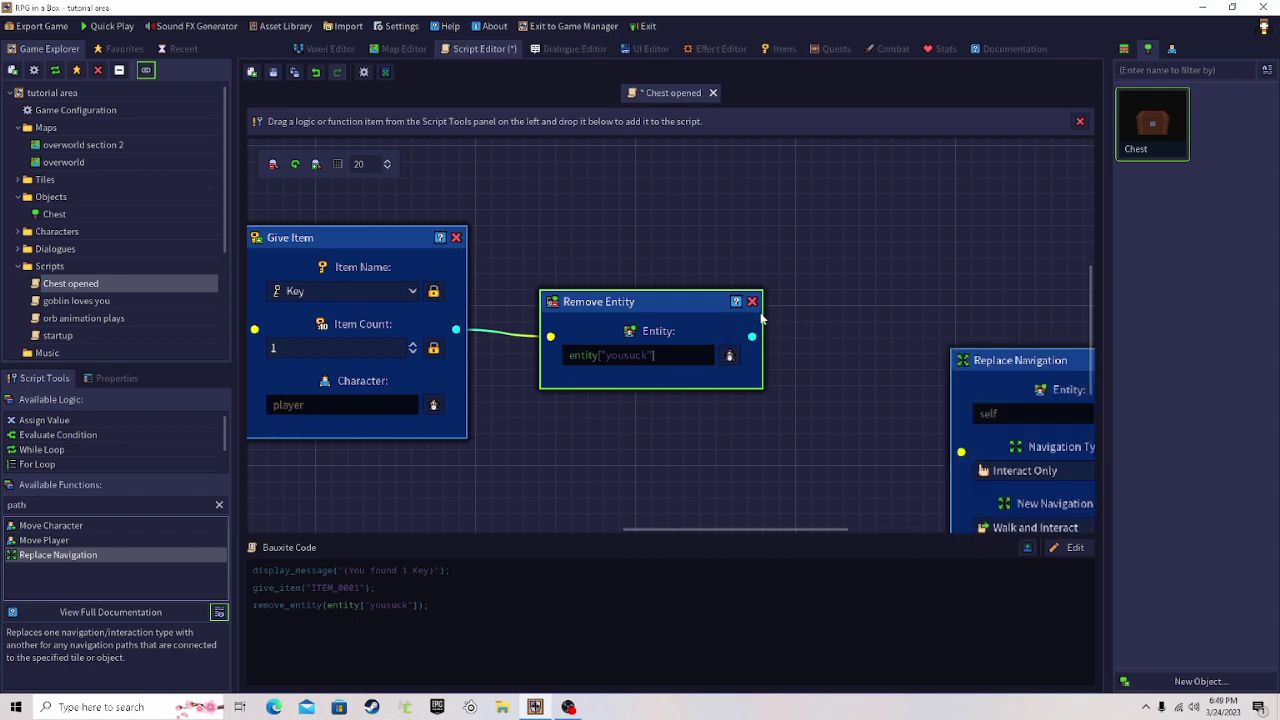
middle_click_drag(799, 319, 588, 283)
left_click_drag(959, 327, 960, 328)
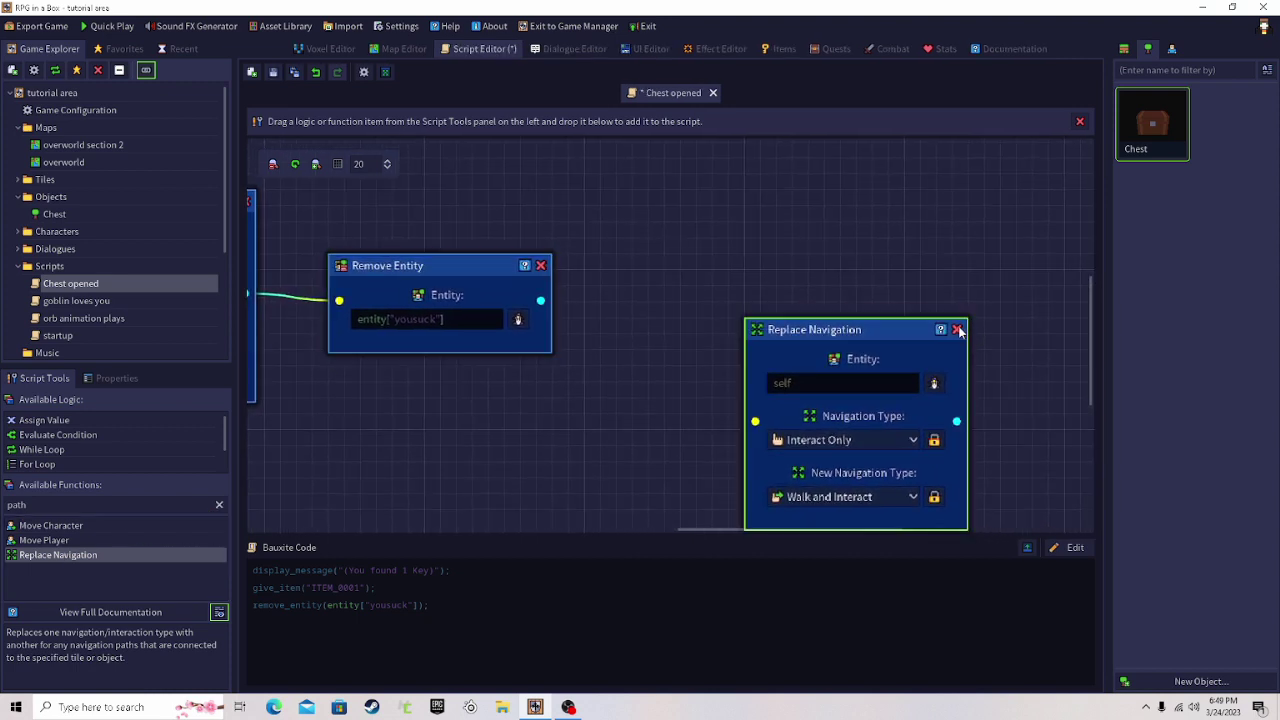
left_click(955, 331)
left_click(408, 49)
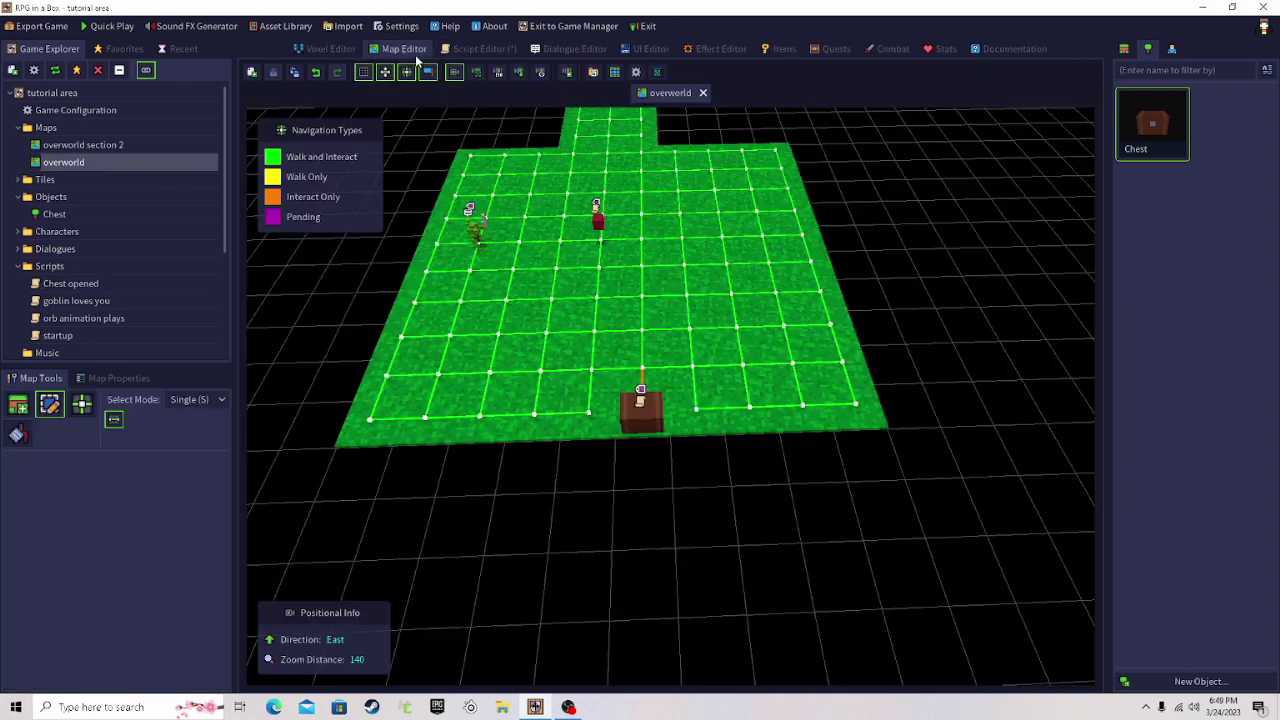
left_click(461, 50)
left_click(414, 52)
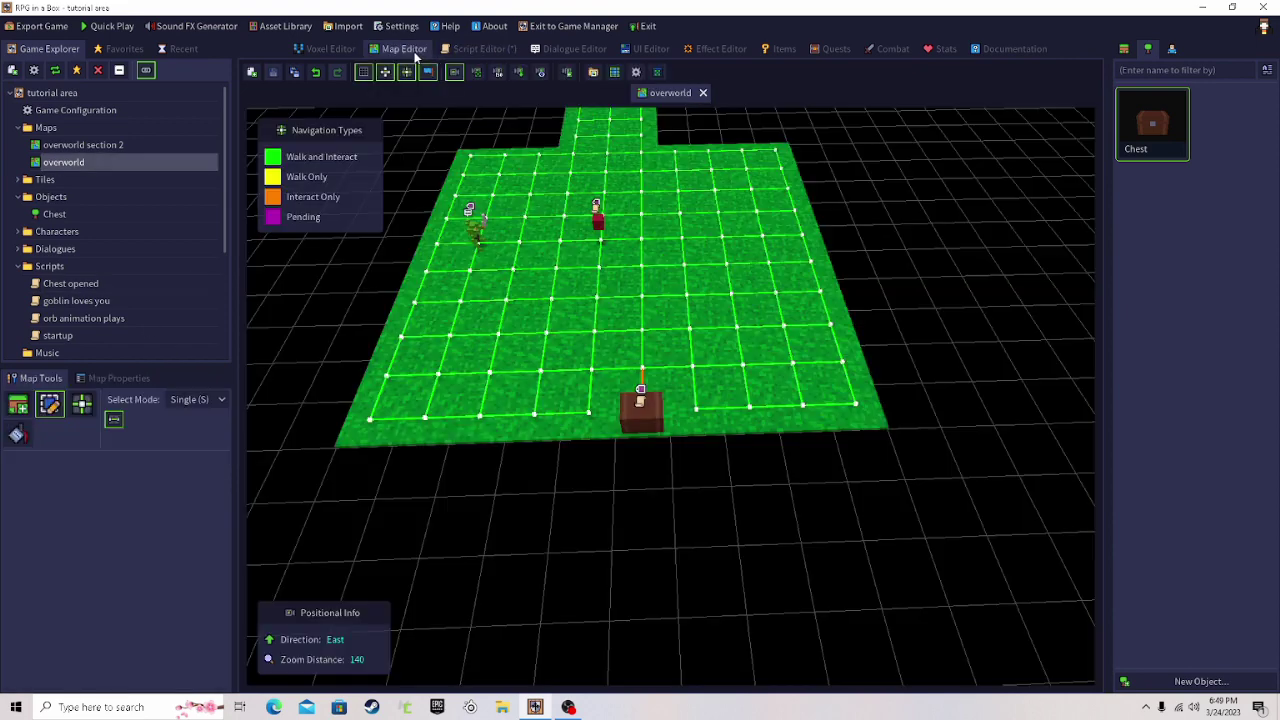
left_click(478, 50)
- Search the available functions for nav and try out a Modify Navigation and a Replace Navigation node, deleting both from the script
left_click(117, 504)
type("nav")
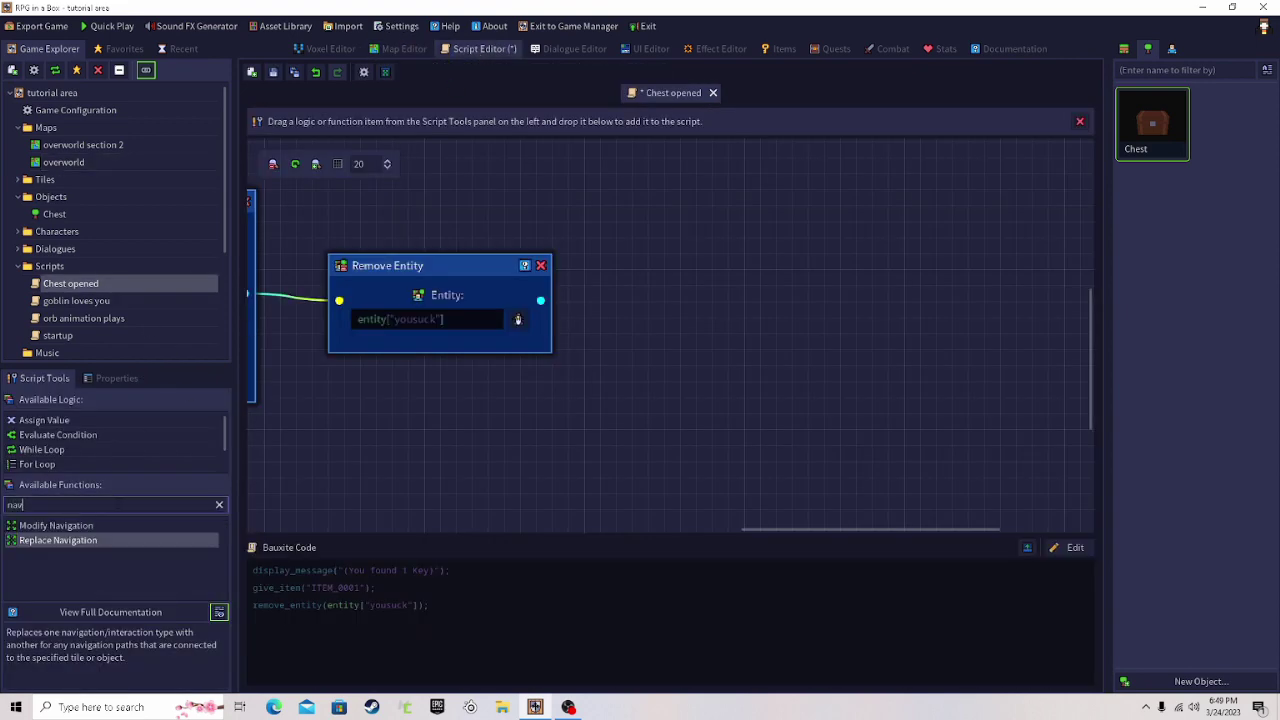
left_click_drag(60, 526, 681, 250)
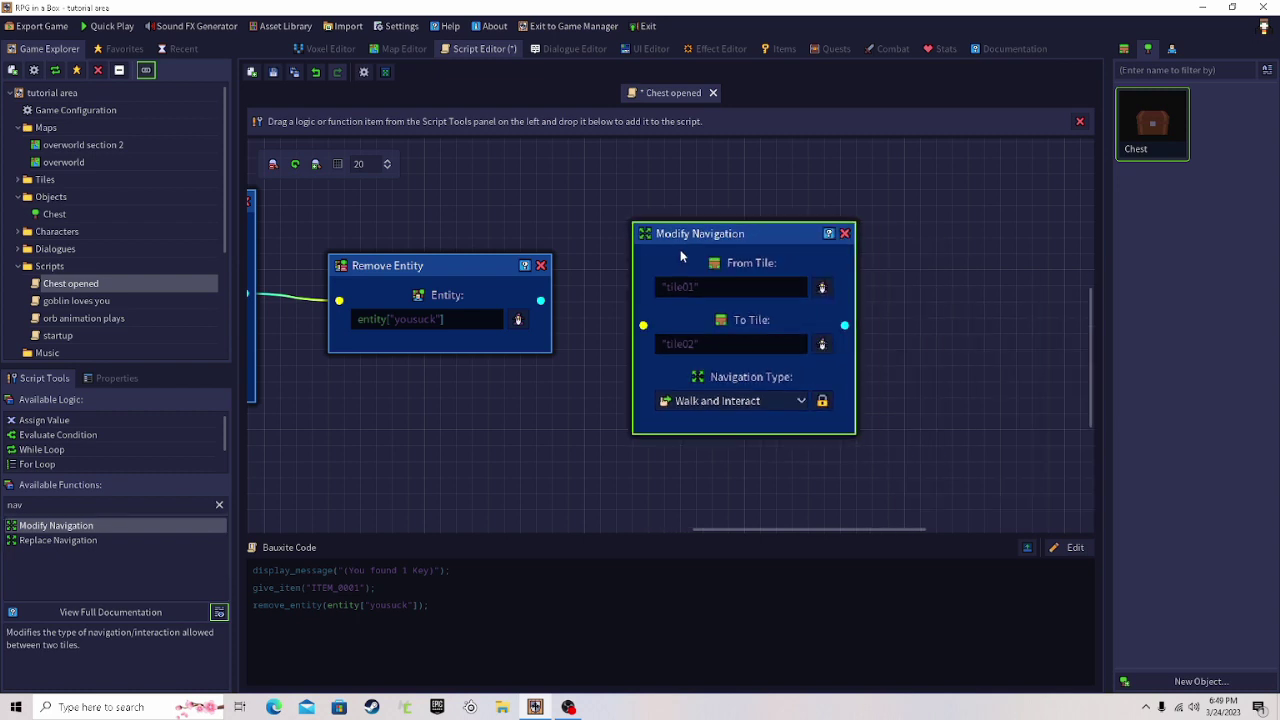
left_click(845, 234)
left_click_drag(127, 542, 690, 246)
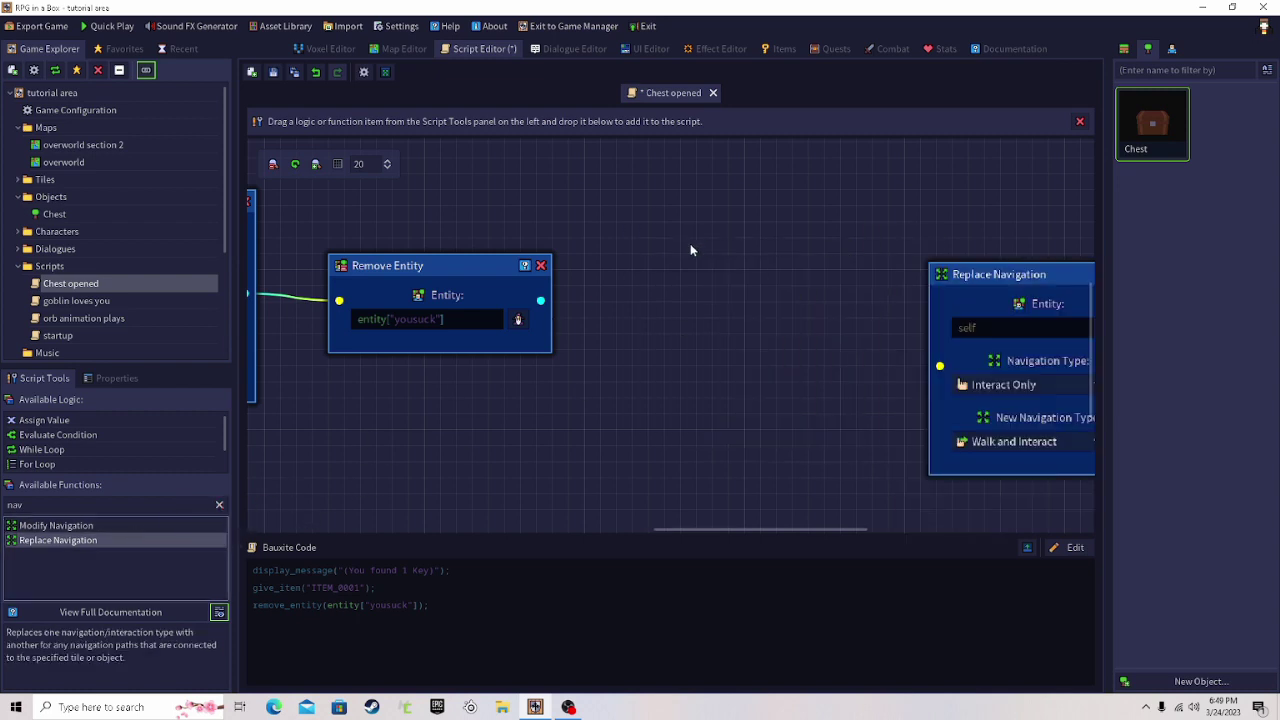
left_click_drag(962, 279, 737, 246)
left_click(875, 236)
- Add a Modify Navigation node to the Chest opened script and connect it after the Remove Entity node
left_click_drag(94, 525, 686, 301)
left_click_drag(947, 321, 711, 217)
left_click_drag(660, 311, 657, 301)
key("ctrl+s")
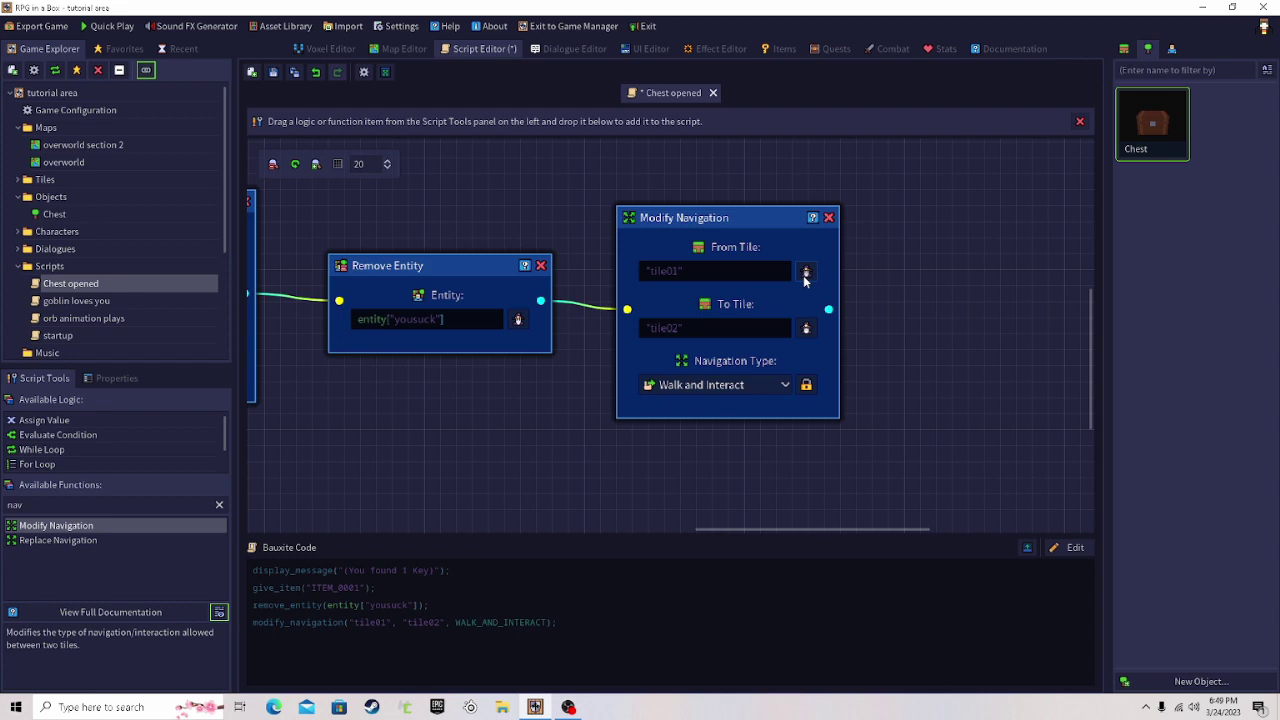
left_click(805, 273)
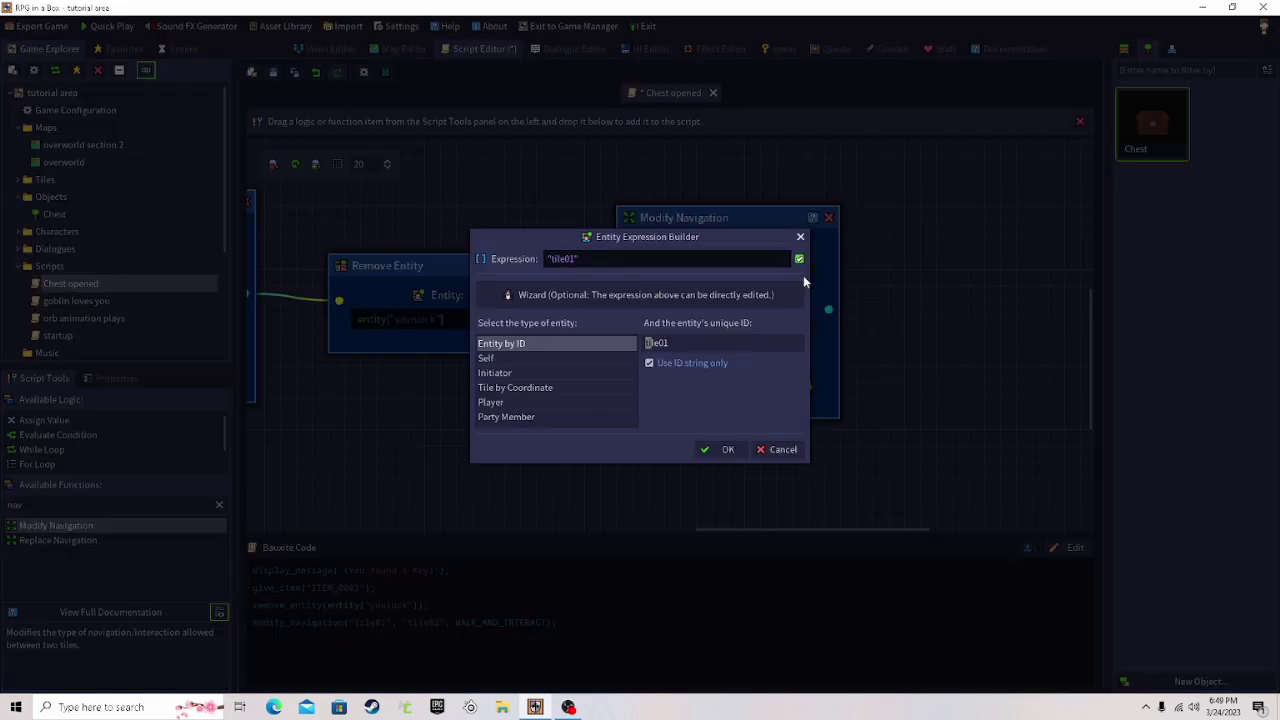
left_click(777, 450)
- Examine the grass tiles around the chest on the overworld map and where a tile's entity ID is set
left_click(376, 52)
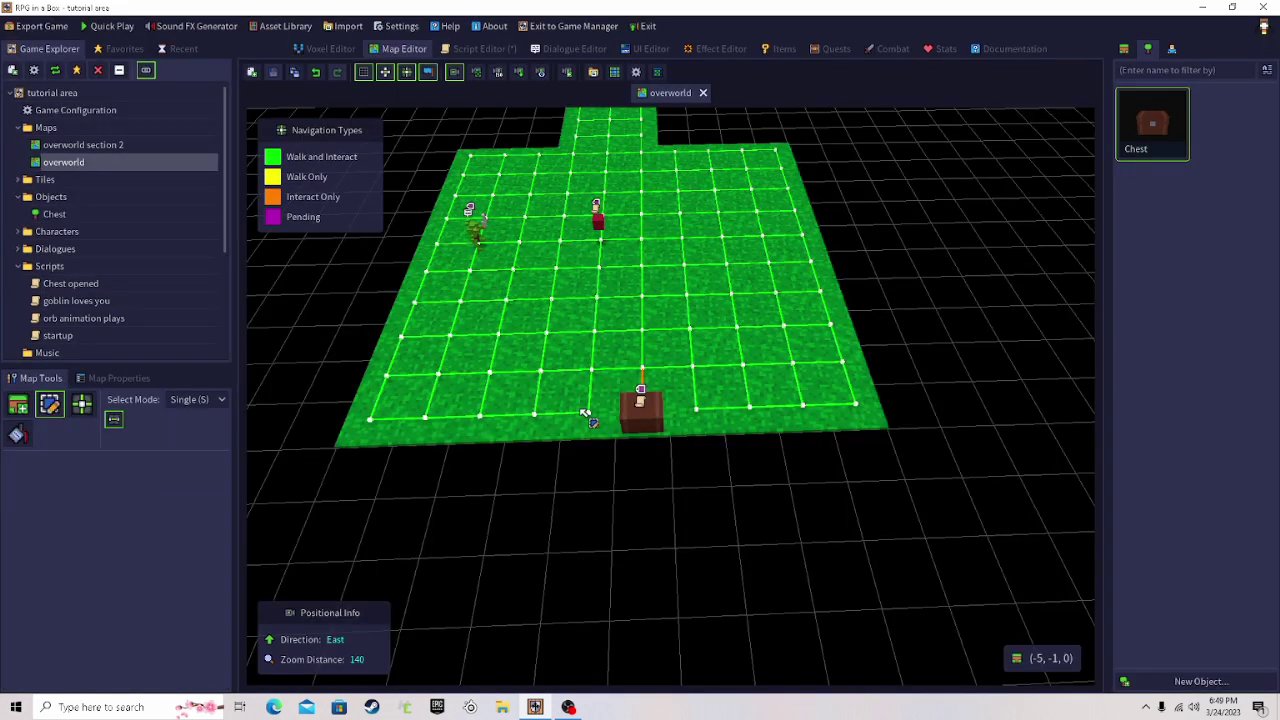
left_click(588, 414)
scroll(683, 390, "up", 3)
middle_click_drag(682, 387, 879, 407)
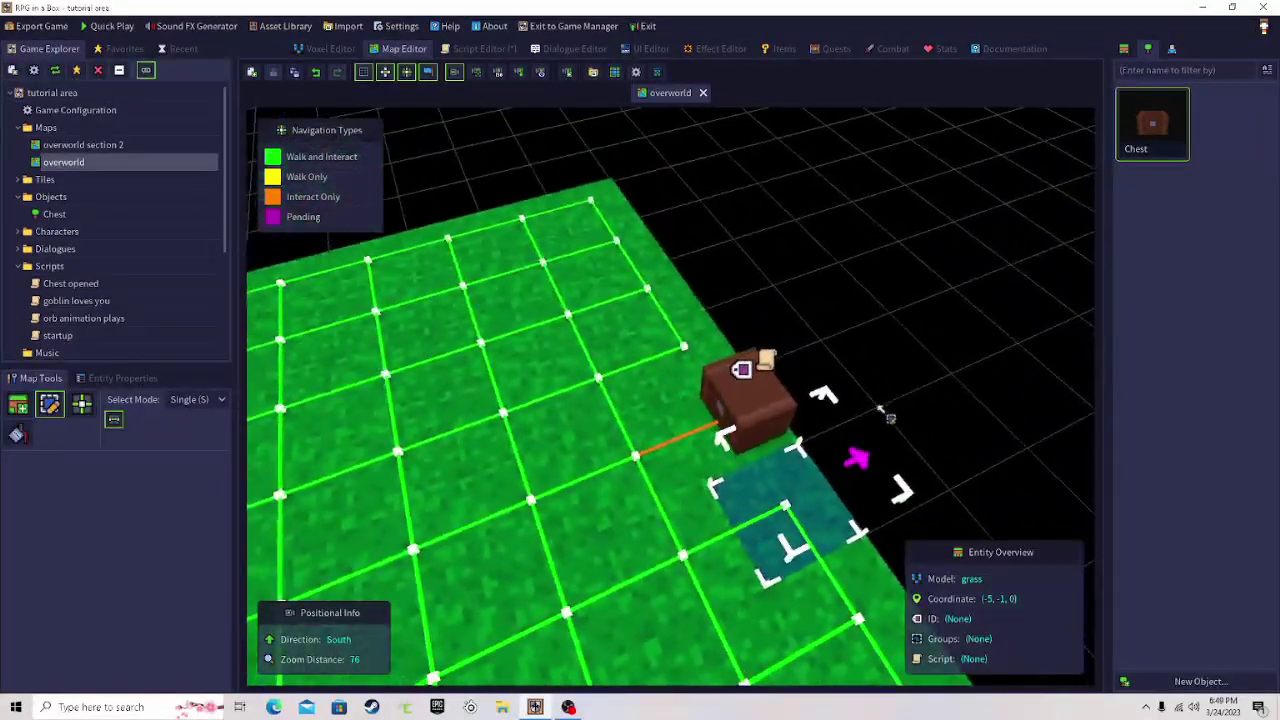
left_click(168, 380)
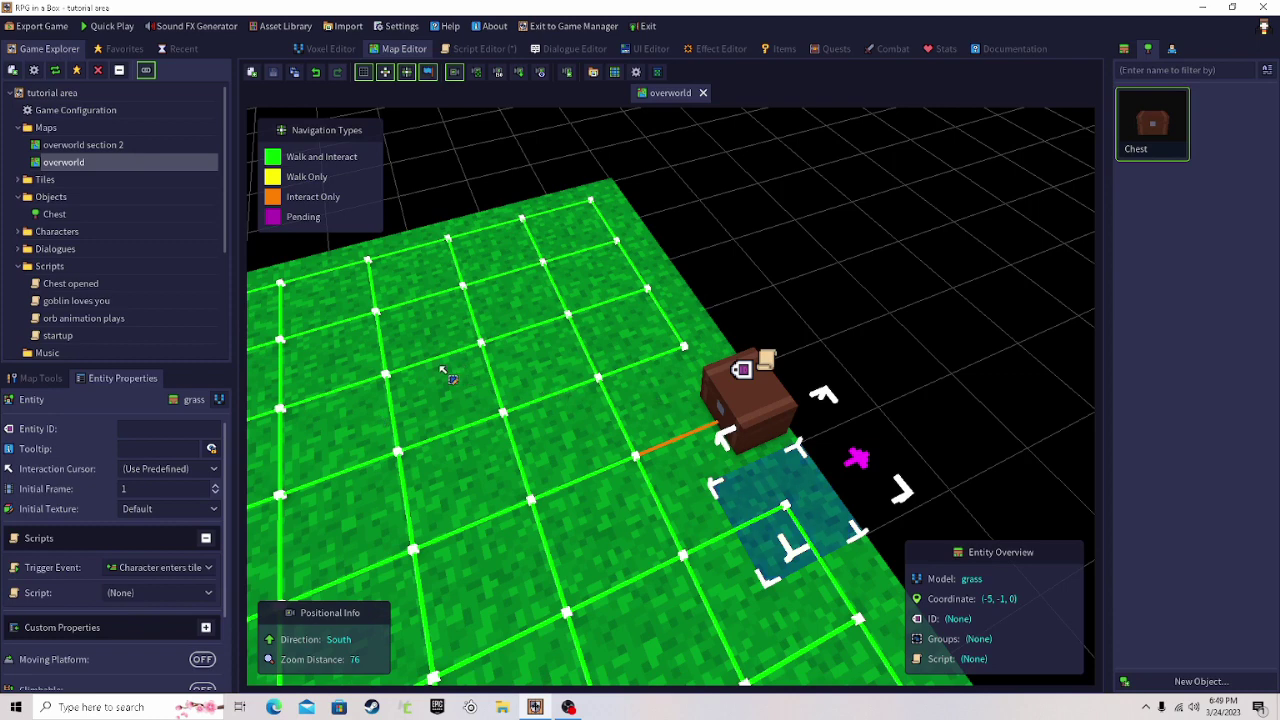
mouse_move(668, 380)
left_mouse_down()
mouse_move(757, 486)
mouse_move(704, 482)
mouse_move(812, 443)
left_mouse_up()
left_click(804, 434)
mouse_move(698, 431)
left_mouse_down()
mouse_move(674, 388)
mouse_move(750, 480)
mouse_move(700, 440)
mouse_move(673, 380)
mouse_move(693, 503)
left_mouse_up()
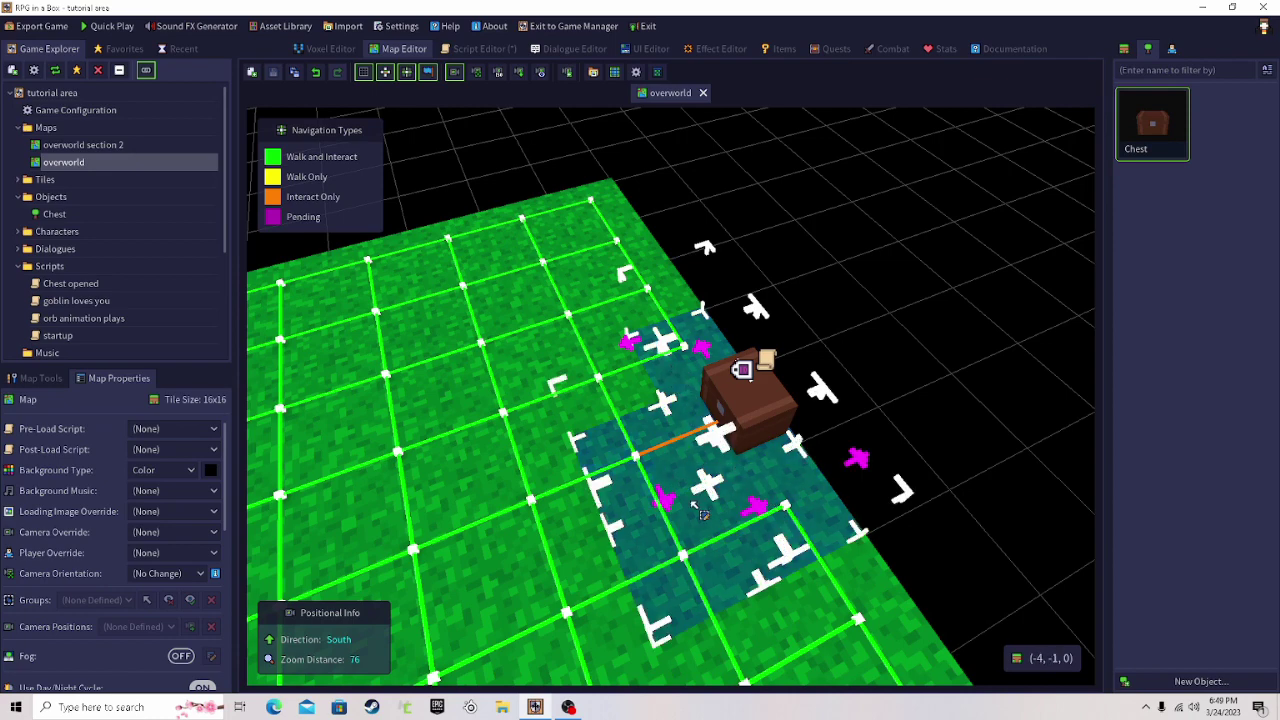
left_click(893, 425)
- Give the grass tile beside the chest at coordinate (-5, 1, 0) the entity ID 1
left_click(687, 350)
left_click(172, 429)
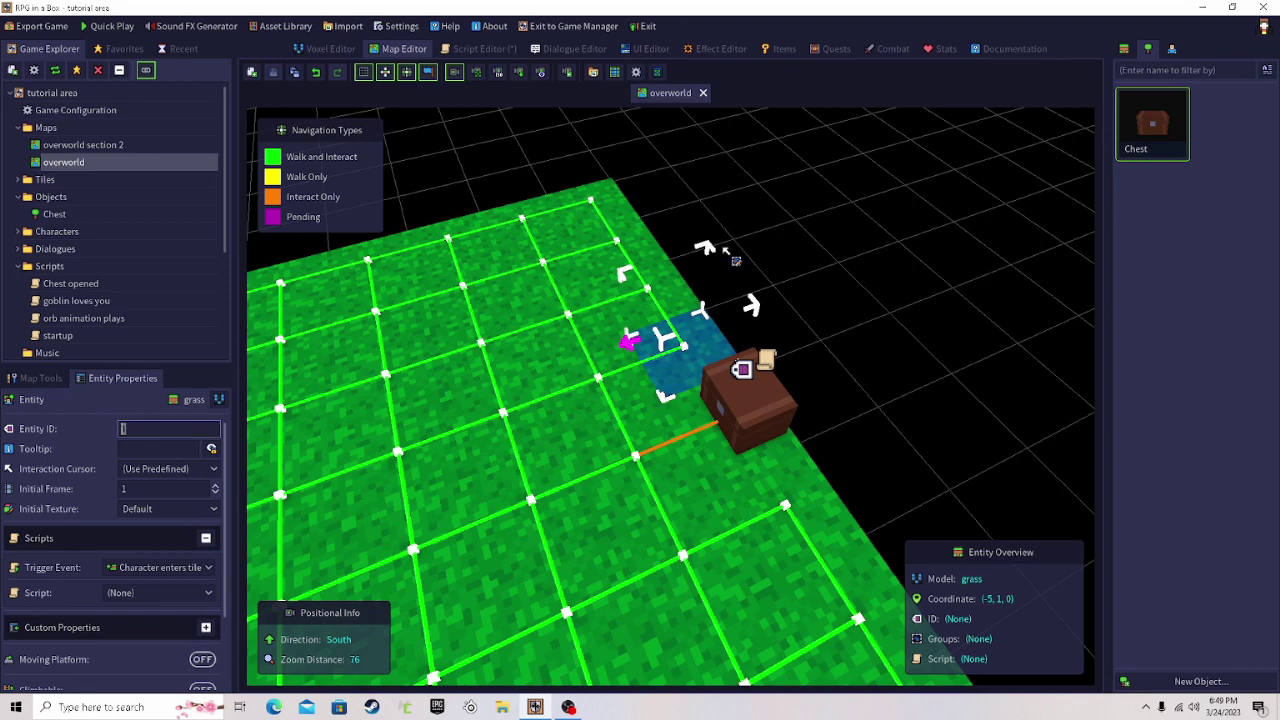
left_click(722, 248)
- Set the From Tile of the script's Modify Navigation node to entity ID 1
left_click(489, 48)
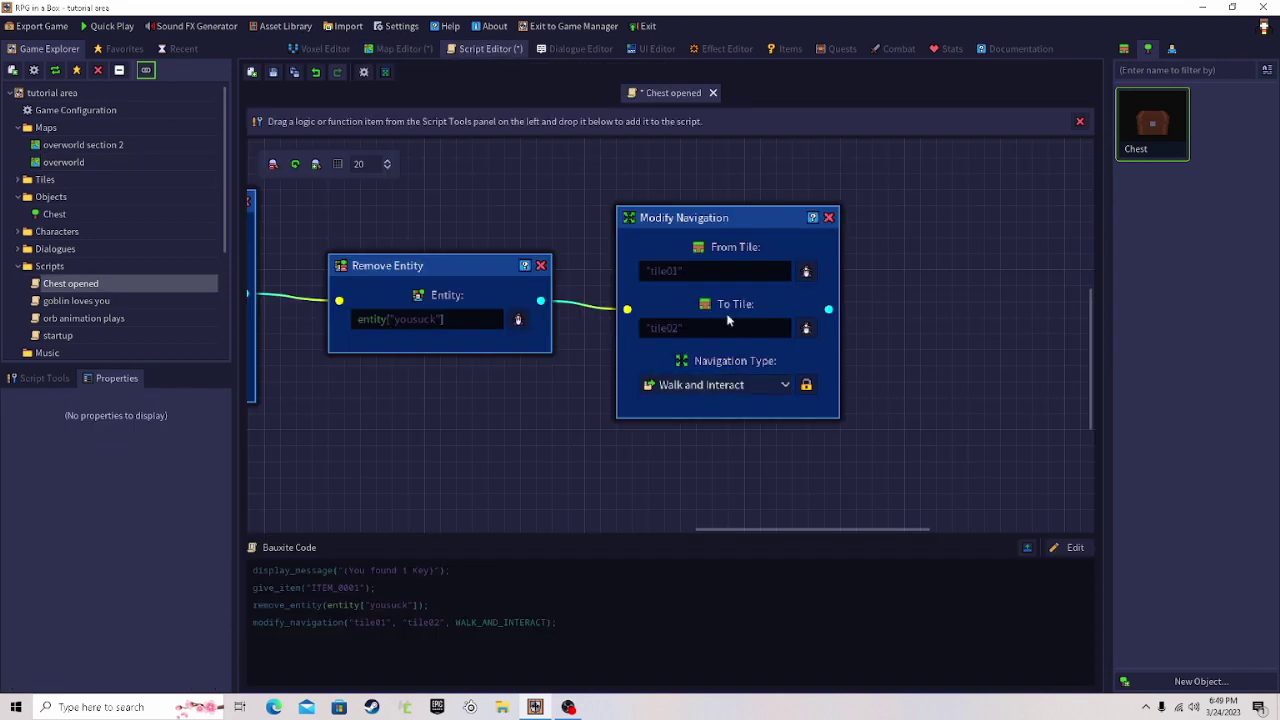
left_click(806, 270)
type("1")
left_click(723, 448)
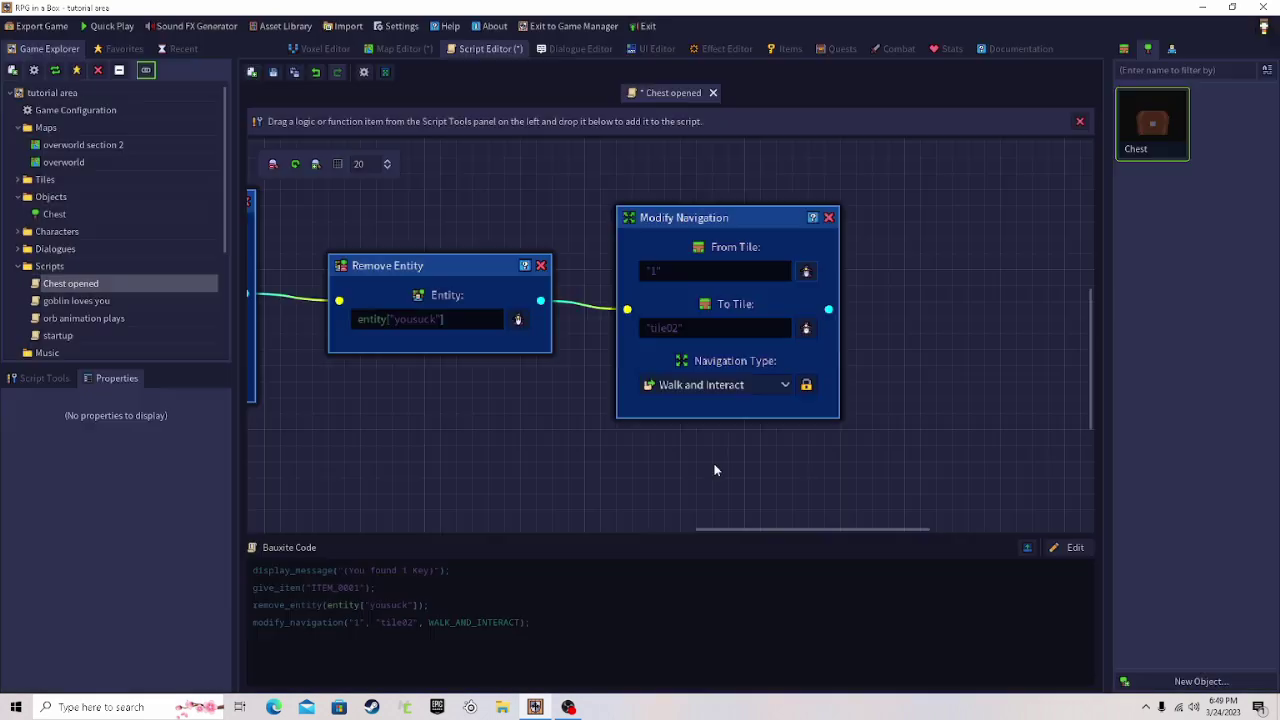
- Give the grass tile underneath the chest on the overworld map the entity ID 2
left_click(397, 48)
left_click(716, 430)
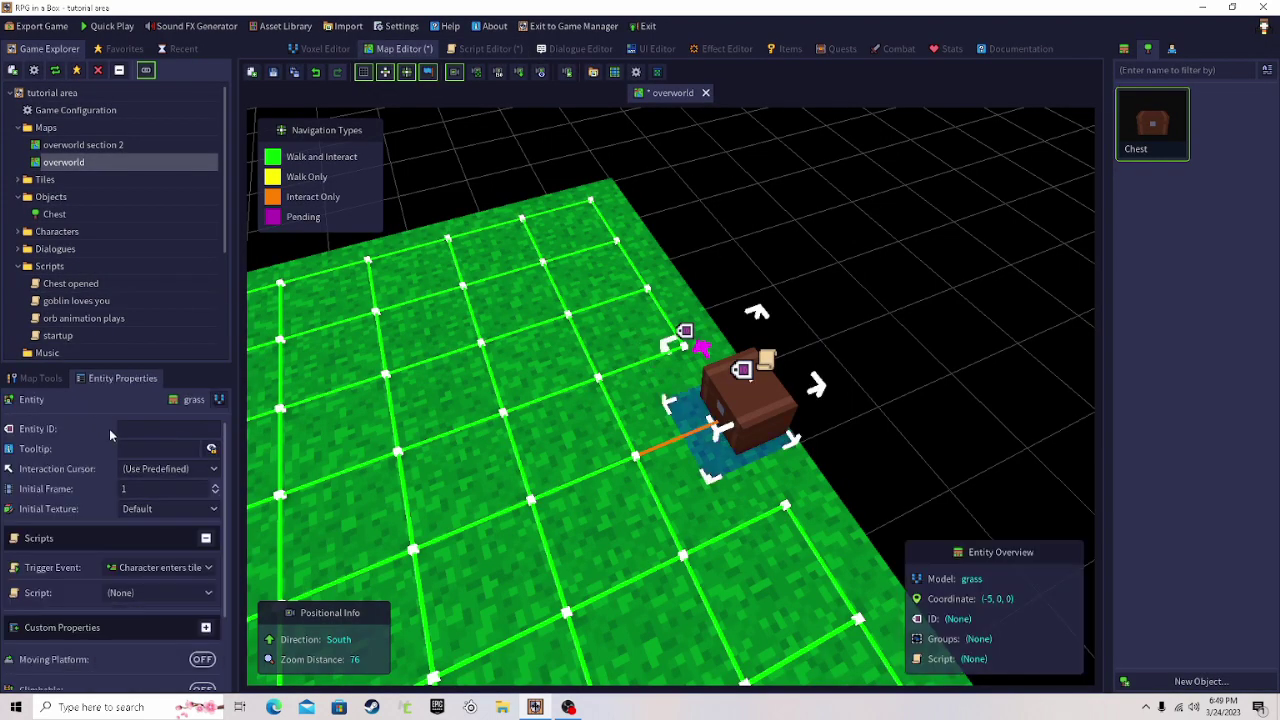
left_click(140, 428)
type("2")
- Set the Modify Navigation node's To Tile to entity ID 2, keeping Walk and Interact as the navigation type
left_click(487, 50)
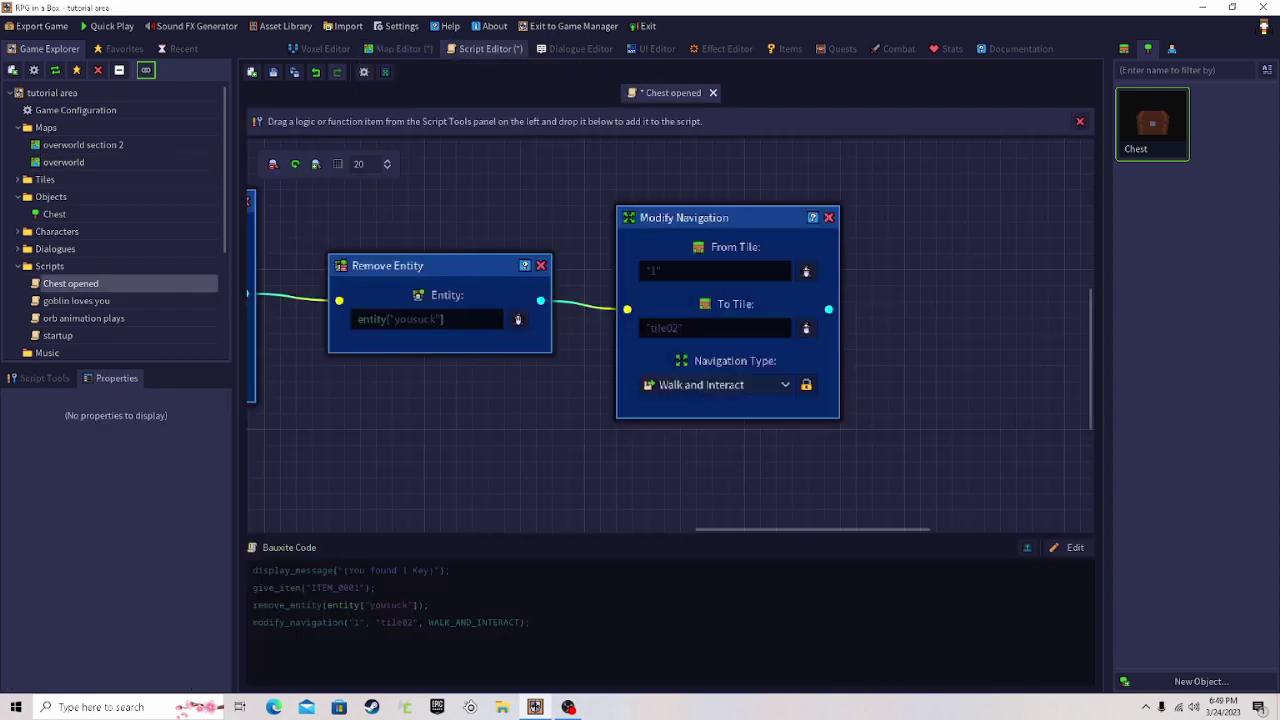
left_click(804, 329)
left_click_drag(780, 341, 647, 364)
type("2")
left_click(716, 449)
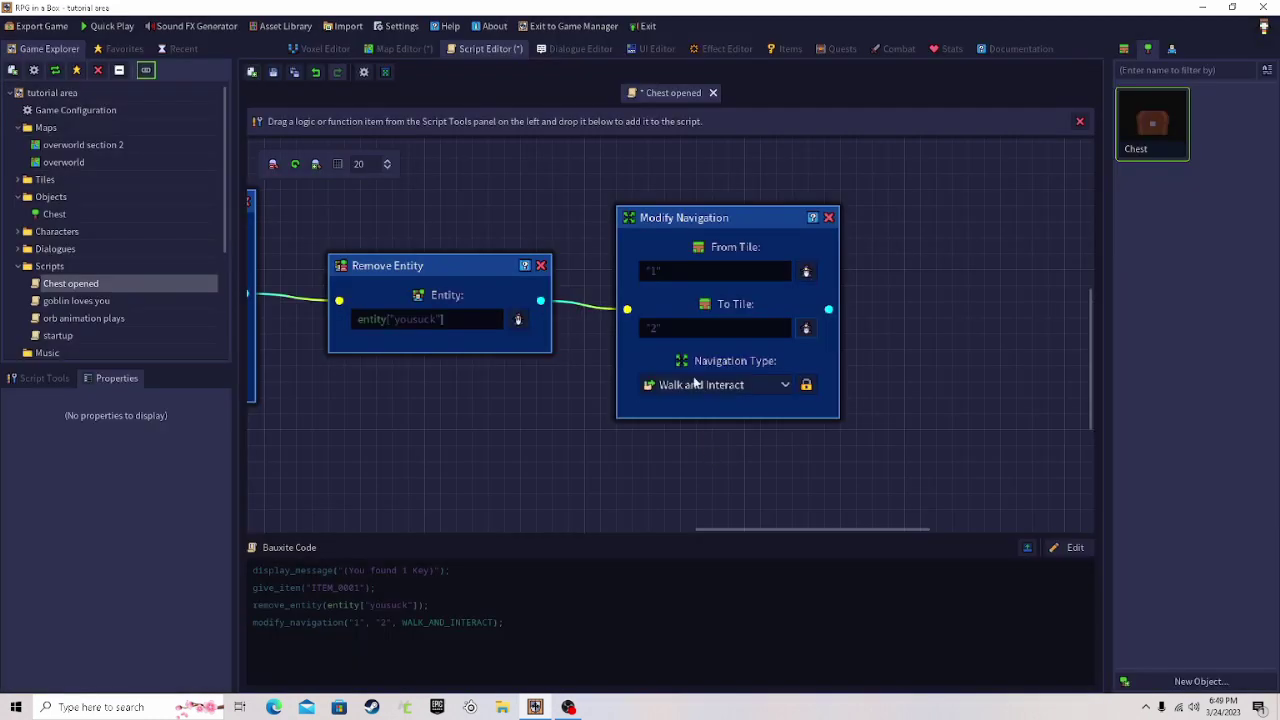
left_click(708, 388)
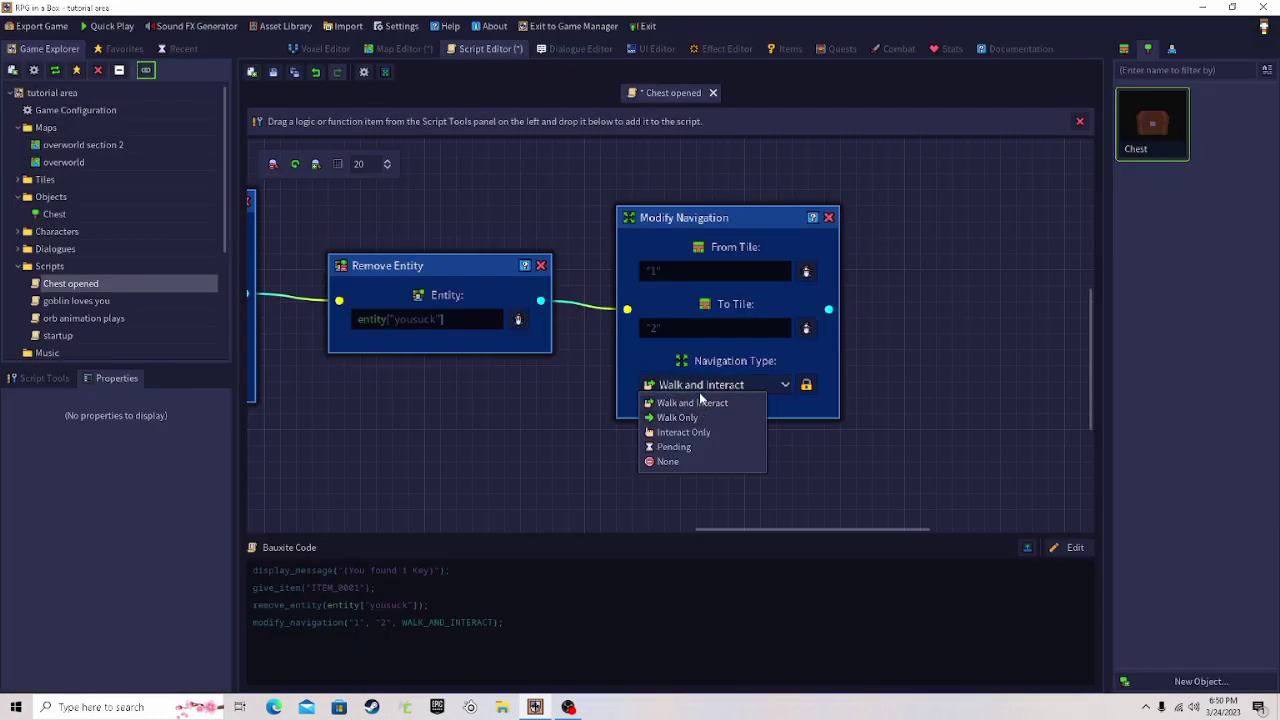
left_click(700, 388)
- Save the Chest opened script and the overworld map
left_click(400, 48)
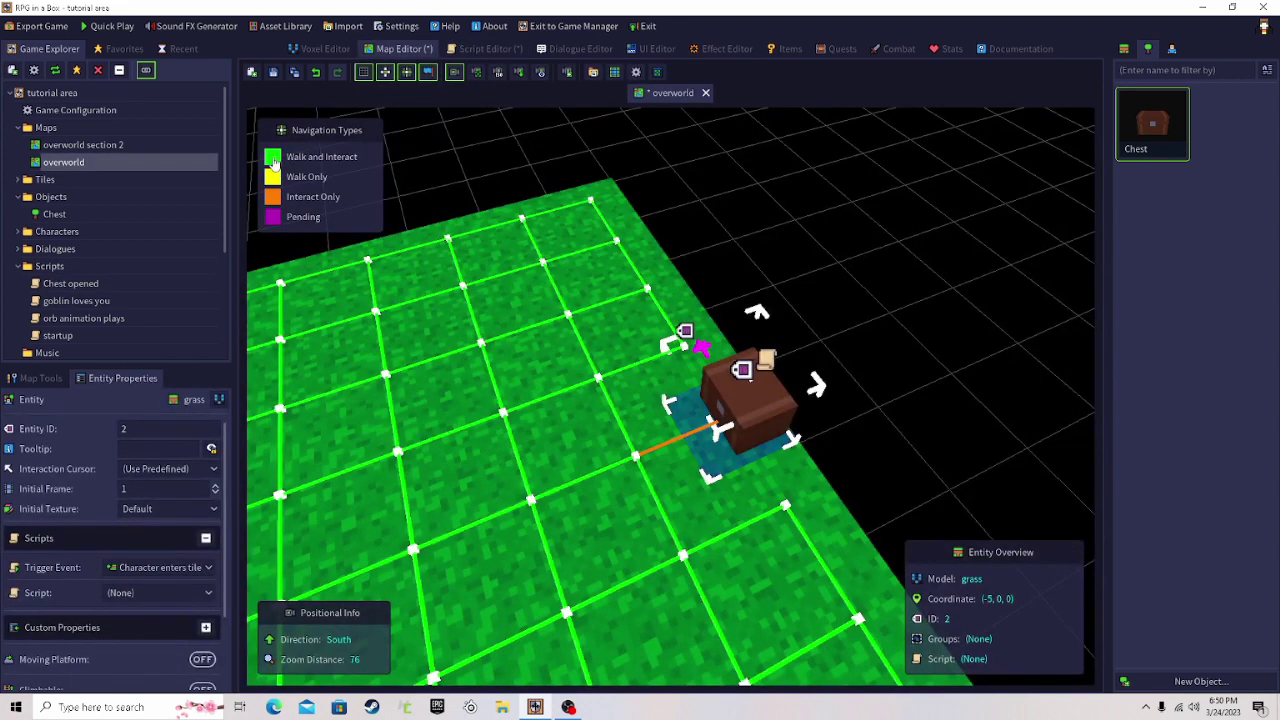
left_click(487, 49)
left_click(275, 75)
left_click(387, 50)
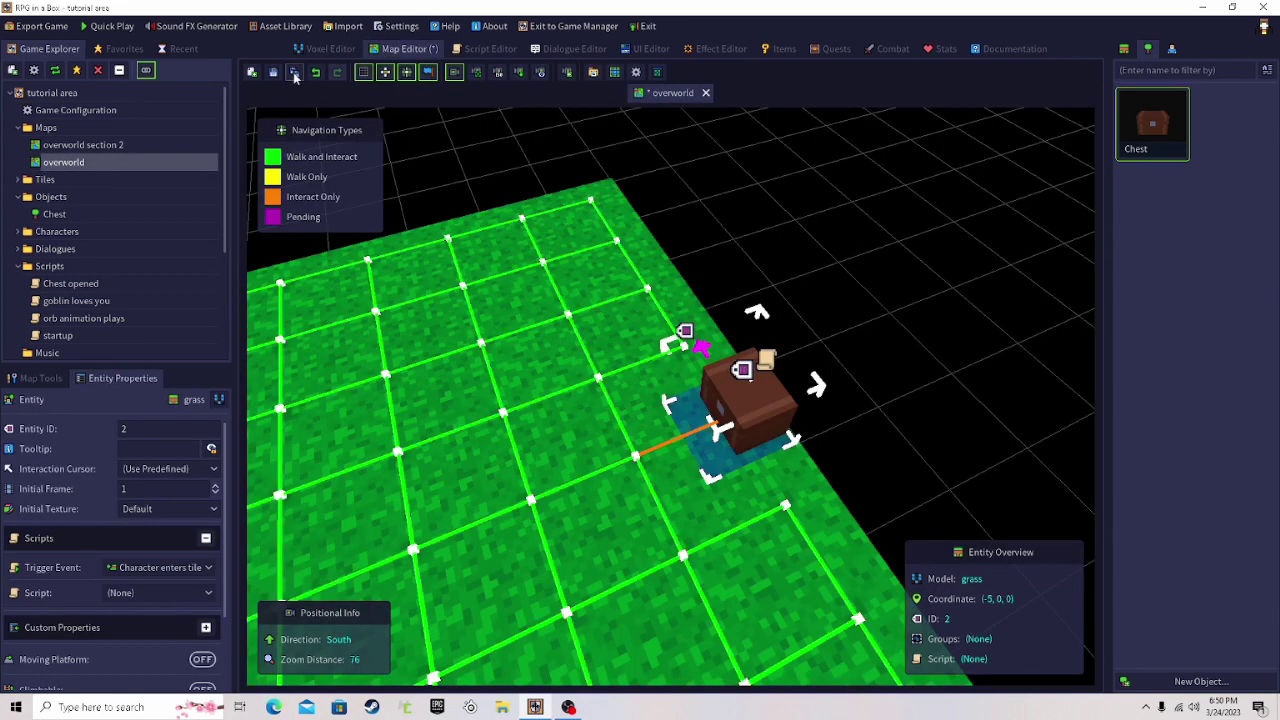
left_click(273, 73)
- Check on the overworld map which tiles next to the chest still need a navigation path to the chest's tile
left_click(480, 49)
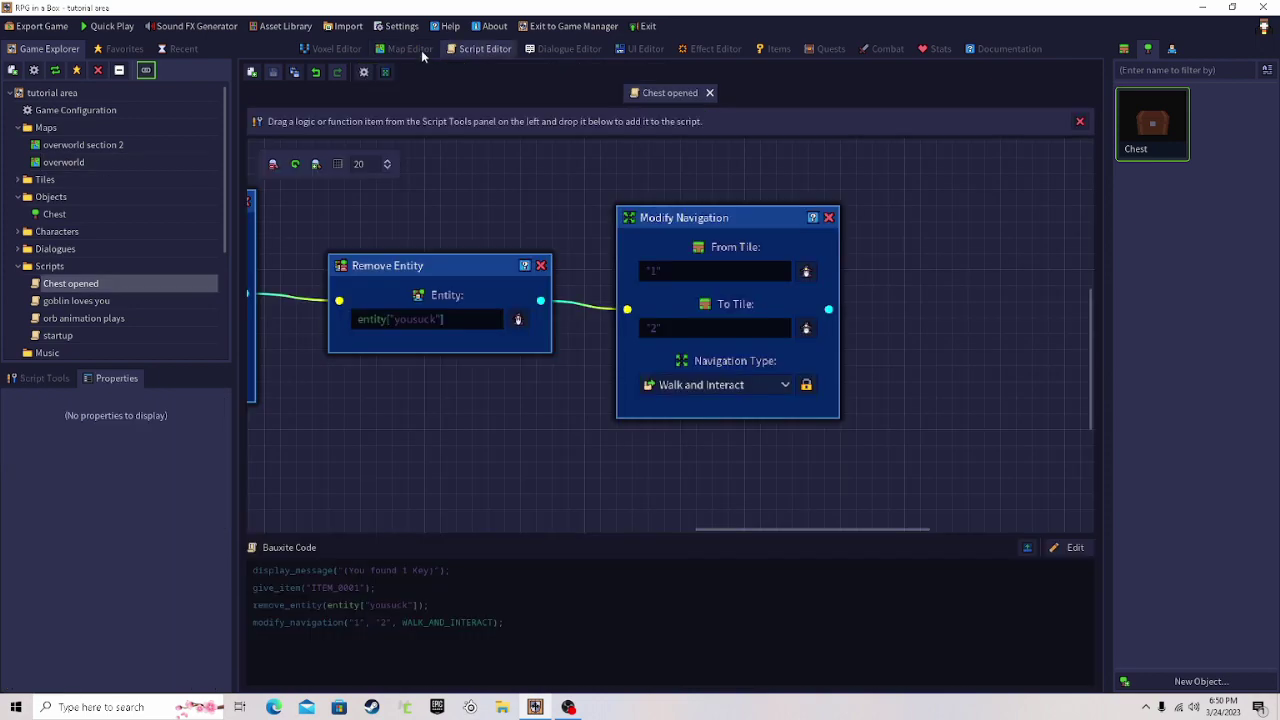
left_click(418, 50)
middle_click_drag(702, 328, 789, 325)
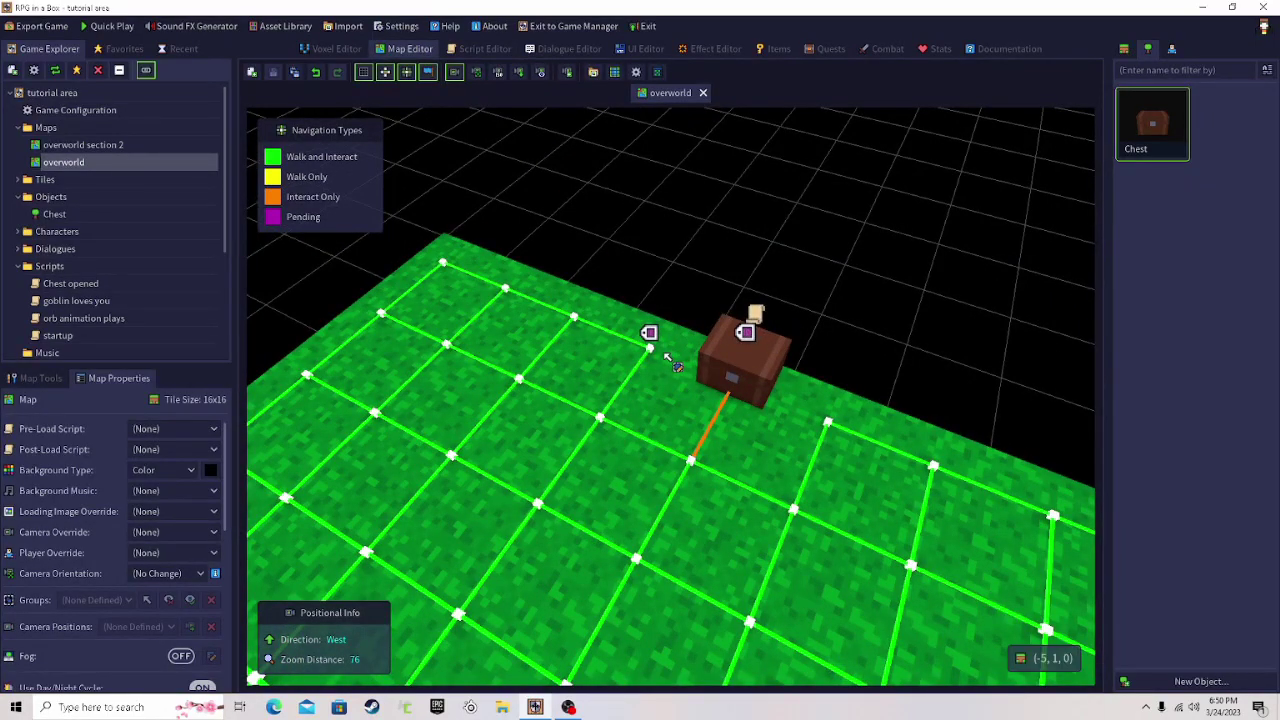
left_click(668, 362)
left_click(748, 378)
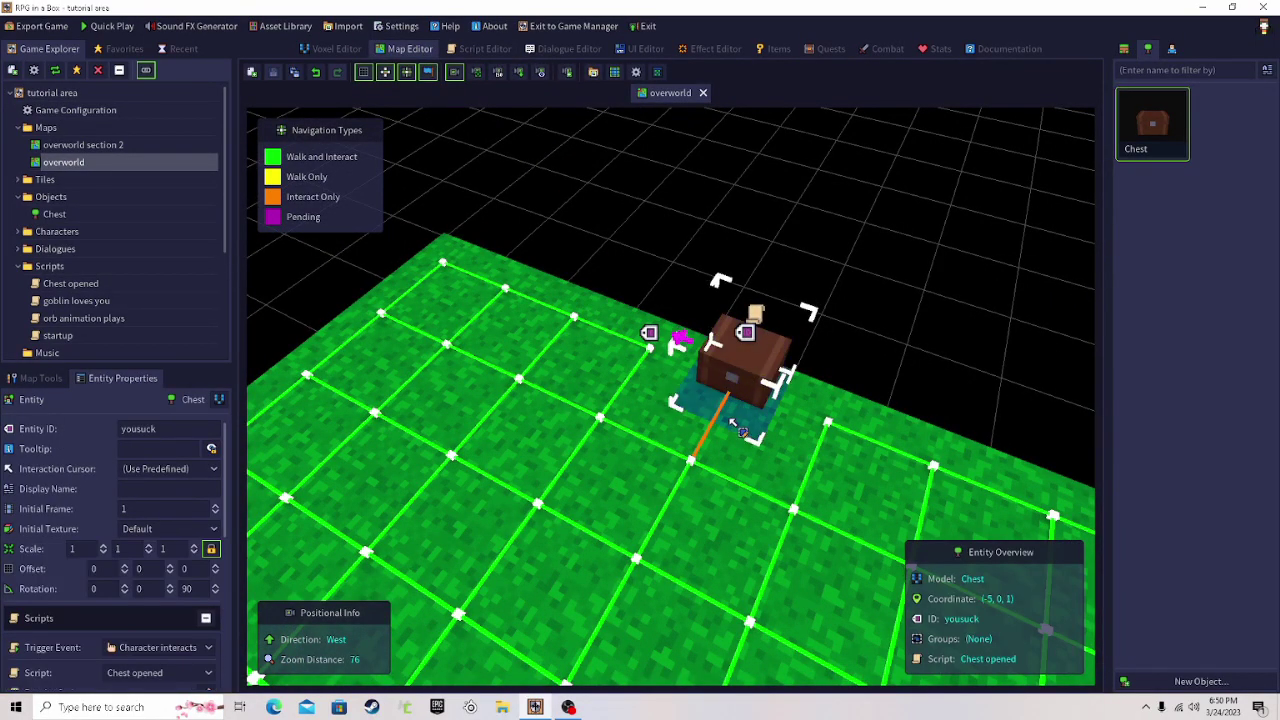
left_click(669, 377)
left_click(703, 401, "shift")
left_click(667, 390)
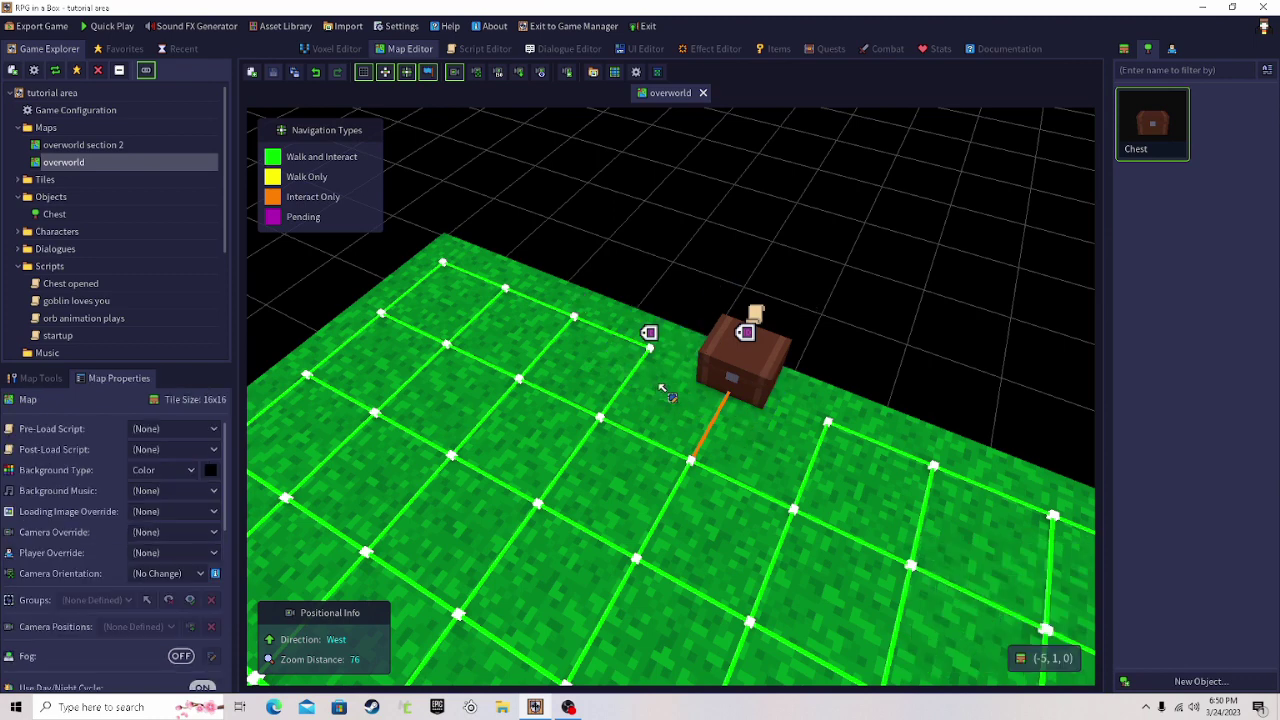
left_click(662, 384, "shift")
left_click(738, 458)
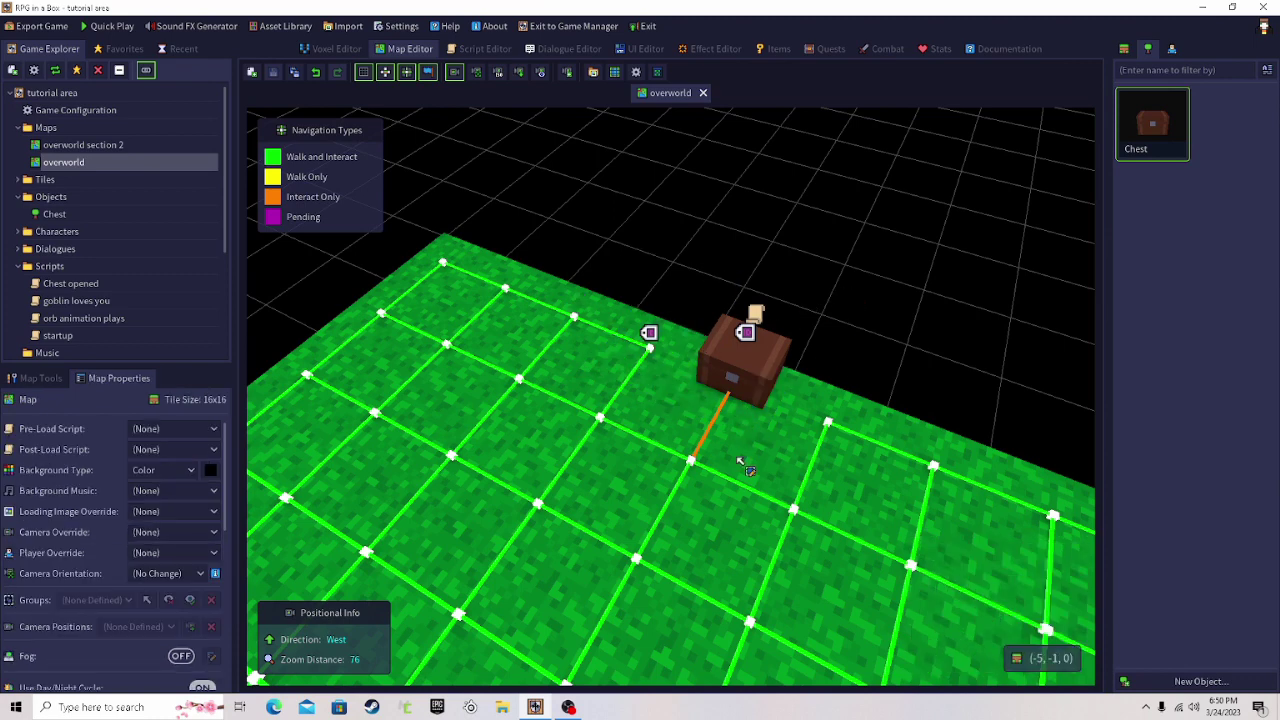
- Duplicate the Modify Navigation node in the Chest opened script and connect the copy after the original
left_click(484, 53)
right_click(693, 217)
left_click(761, 209)
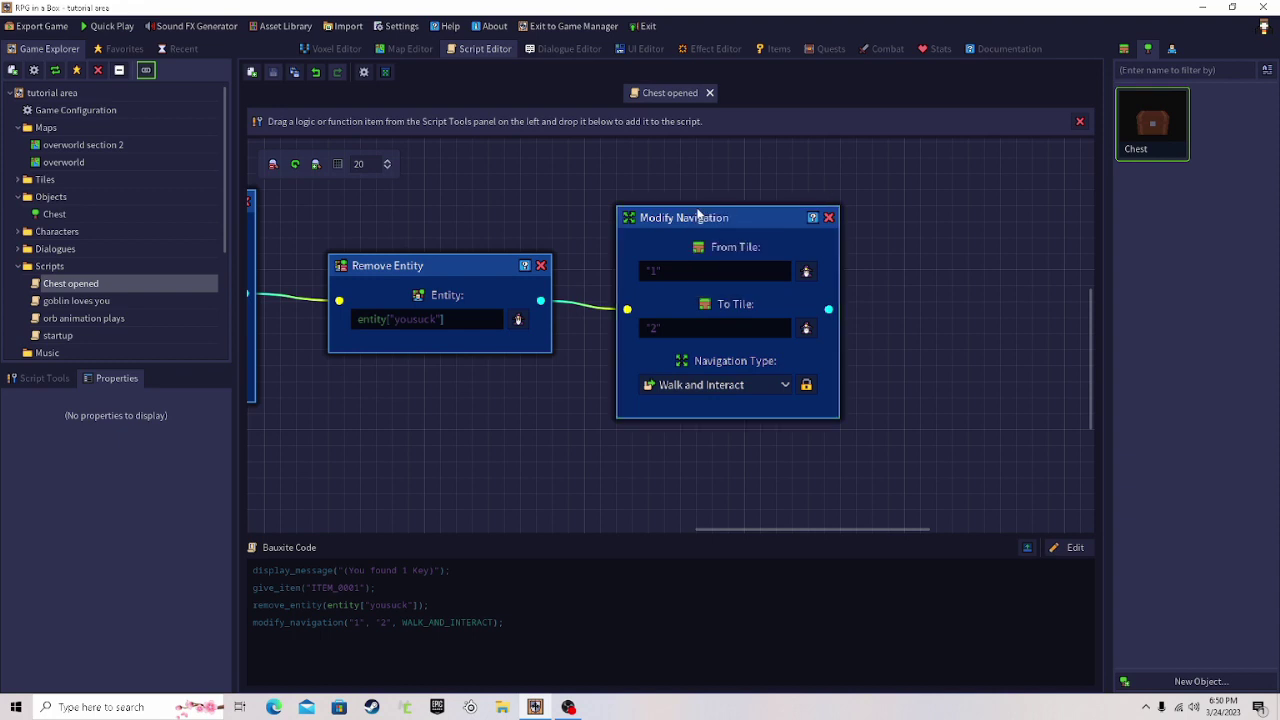
right_click(698, 213)
left_click(718, 220)
middle_click_drag(810, 221, 565, 224)
left_click_drag(566, 235, 729, 228)
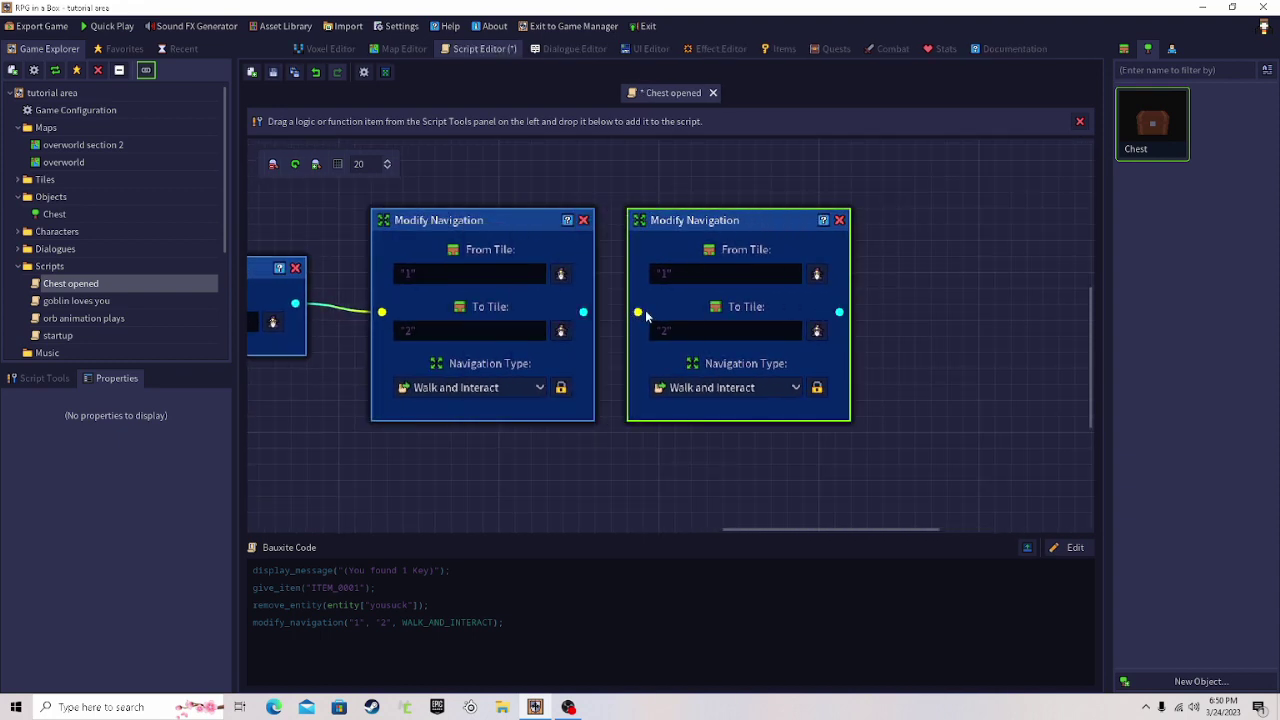
left_click_drag(638, 312, 583, 312)
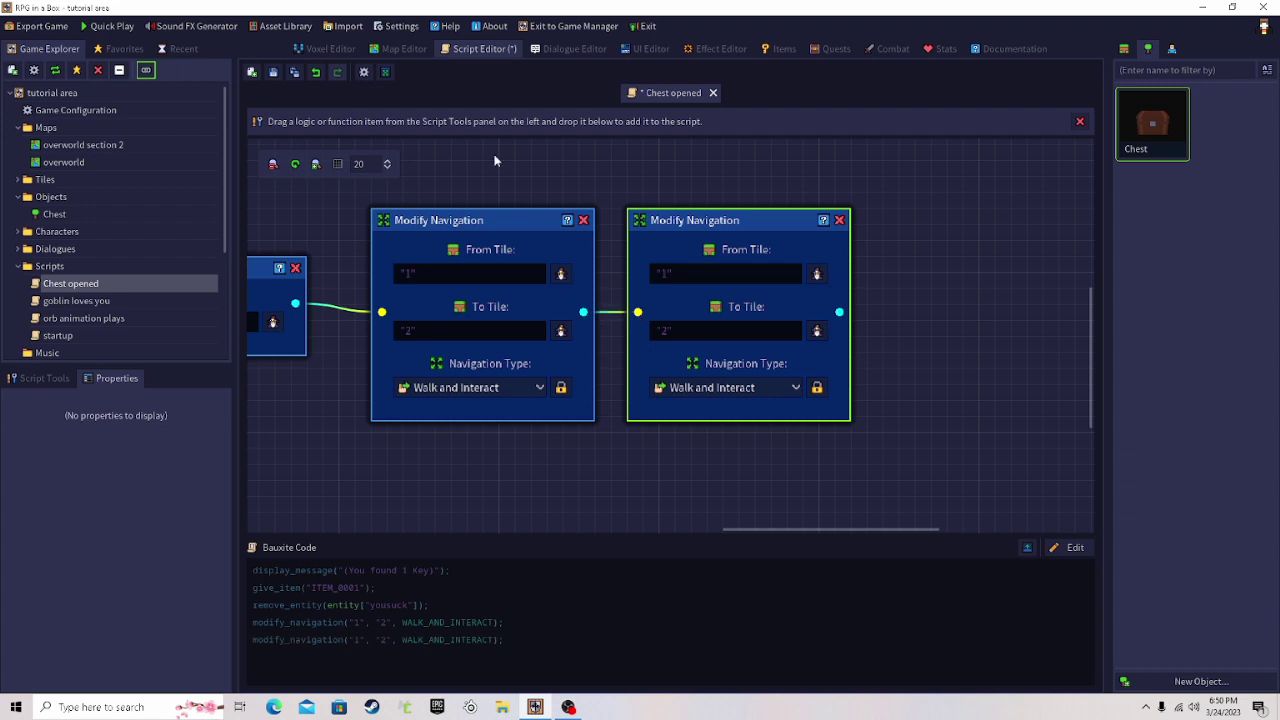
- Give the grass tile on the chest's other side at coordinate (-5, -1, 0) the entity ID 3
left_click(401, 49)
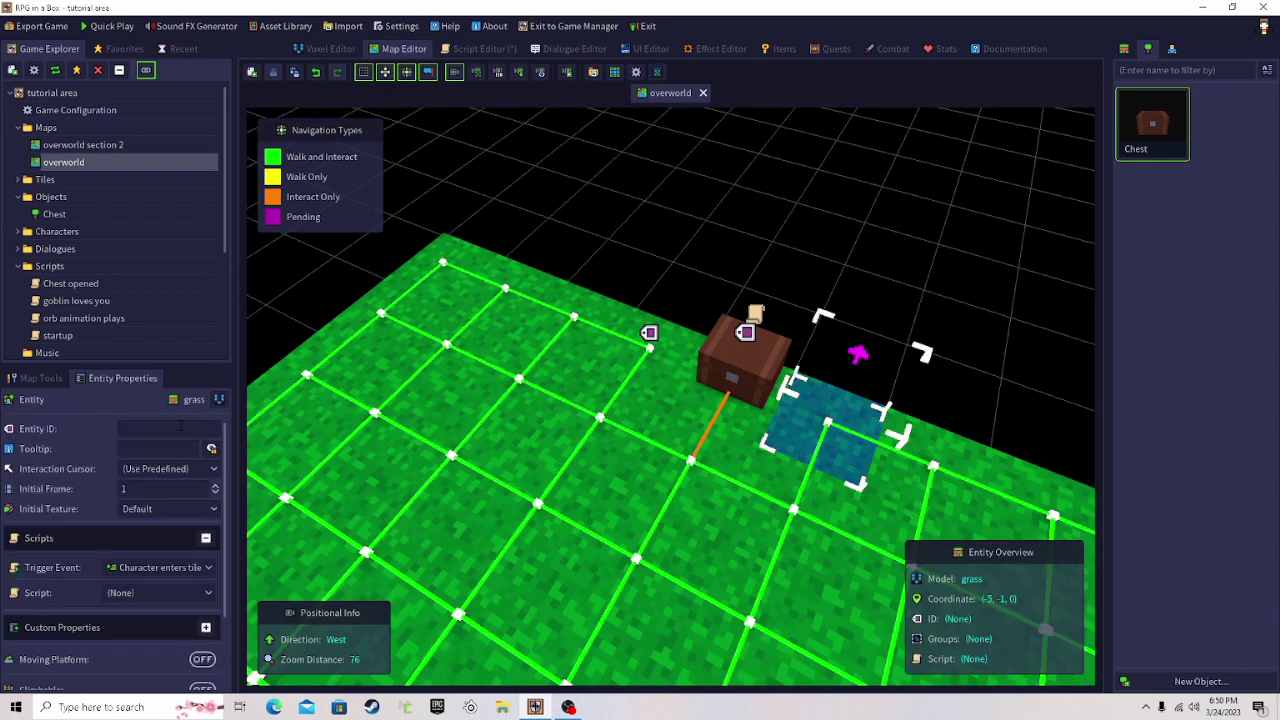
left_click(181, 427)
type("3")
left_click(609, 216)
left_click(461, 53)
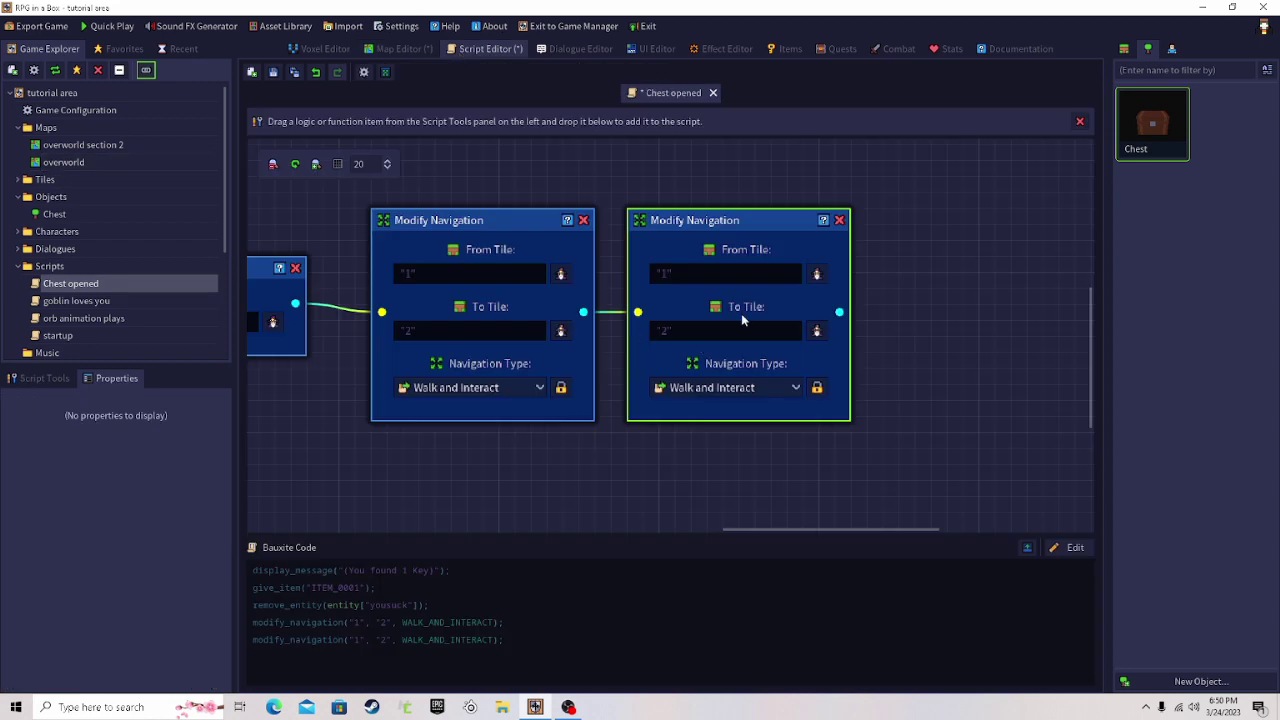
- Set the second Modify Navigation node's From Tile to ID "5" and check the entity IDs of the tiles on both sides of the chest
left_click(816, 273)
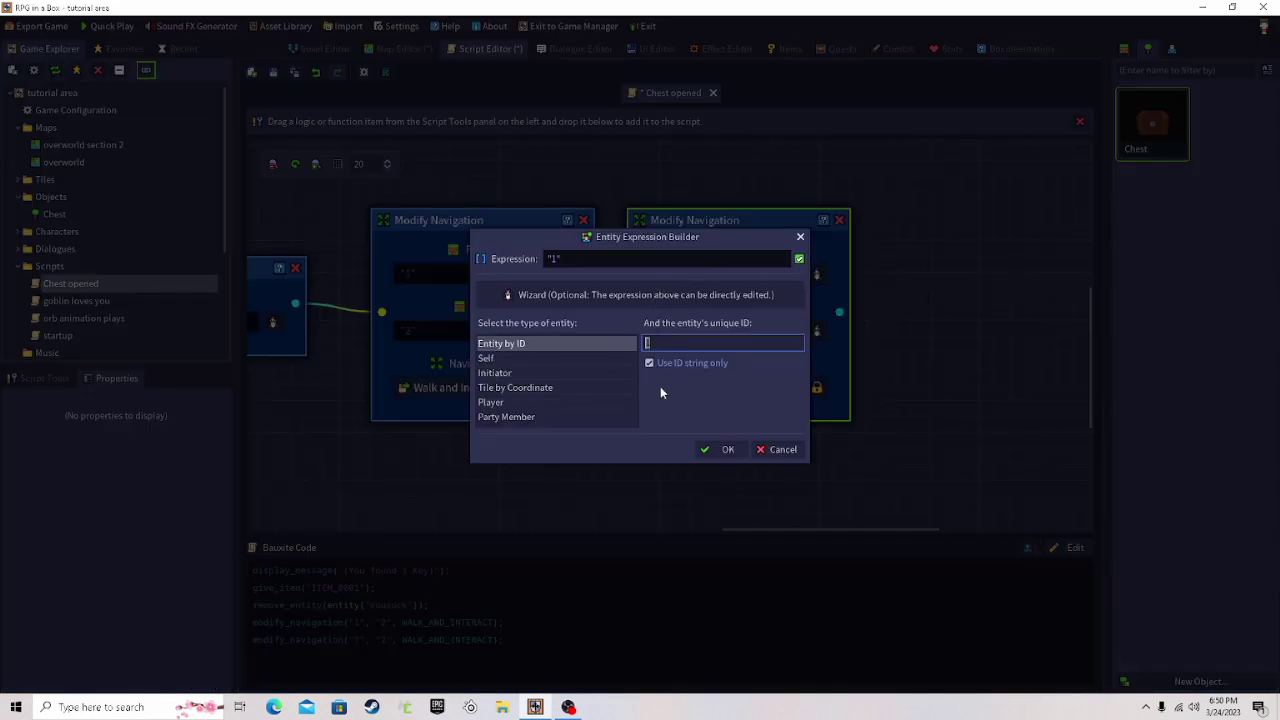
left_click(727, 449)
left_click(401, 49)
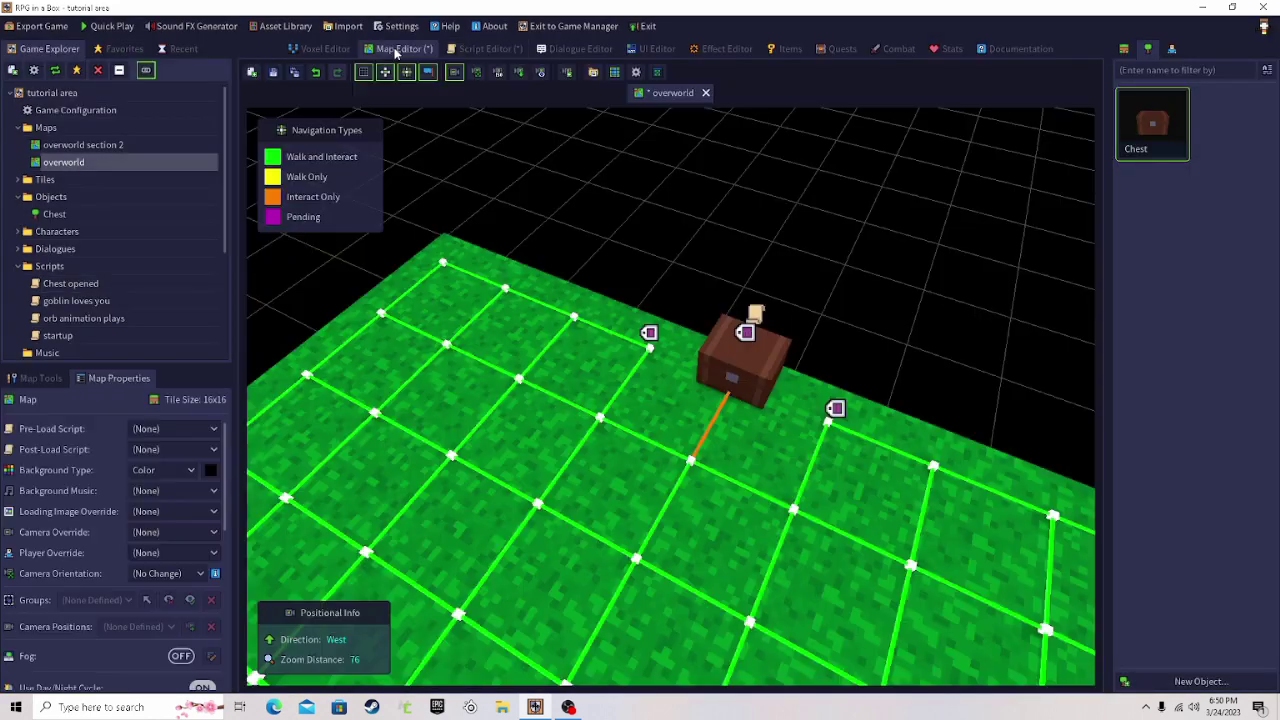
left_click(815, 420)
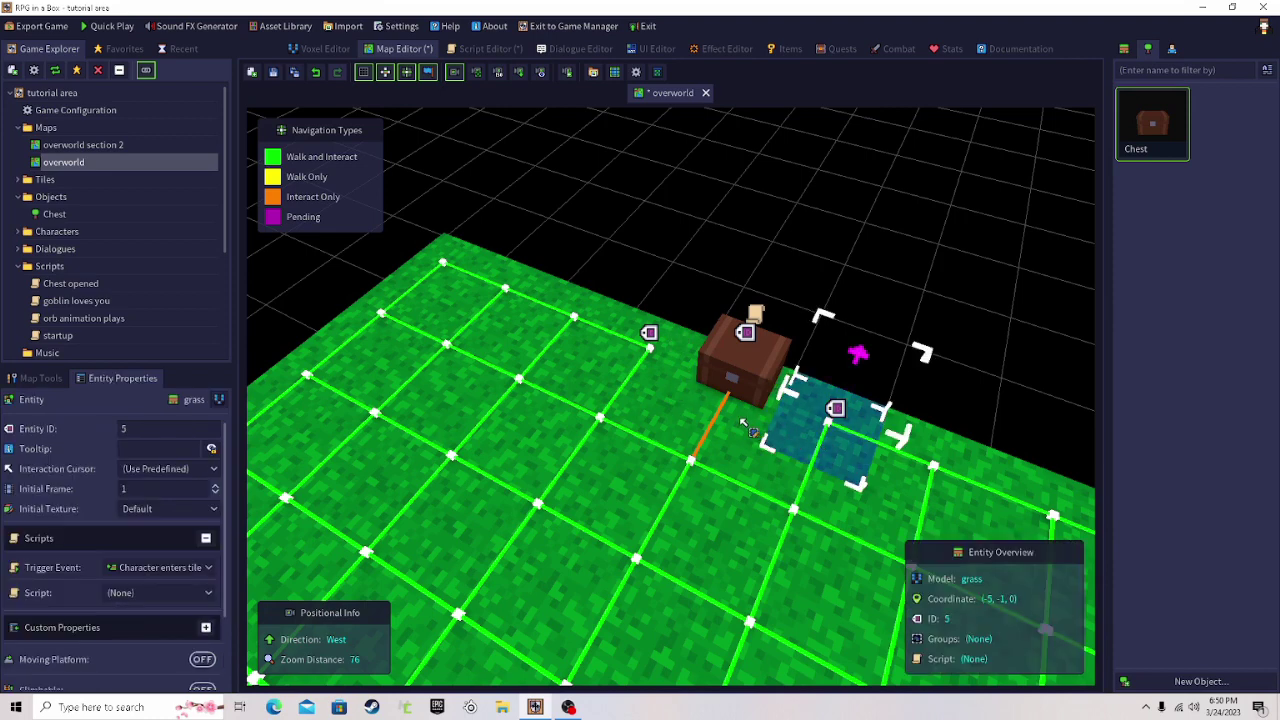
left_click_drag(674, 382, 797, 437)
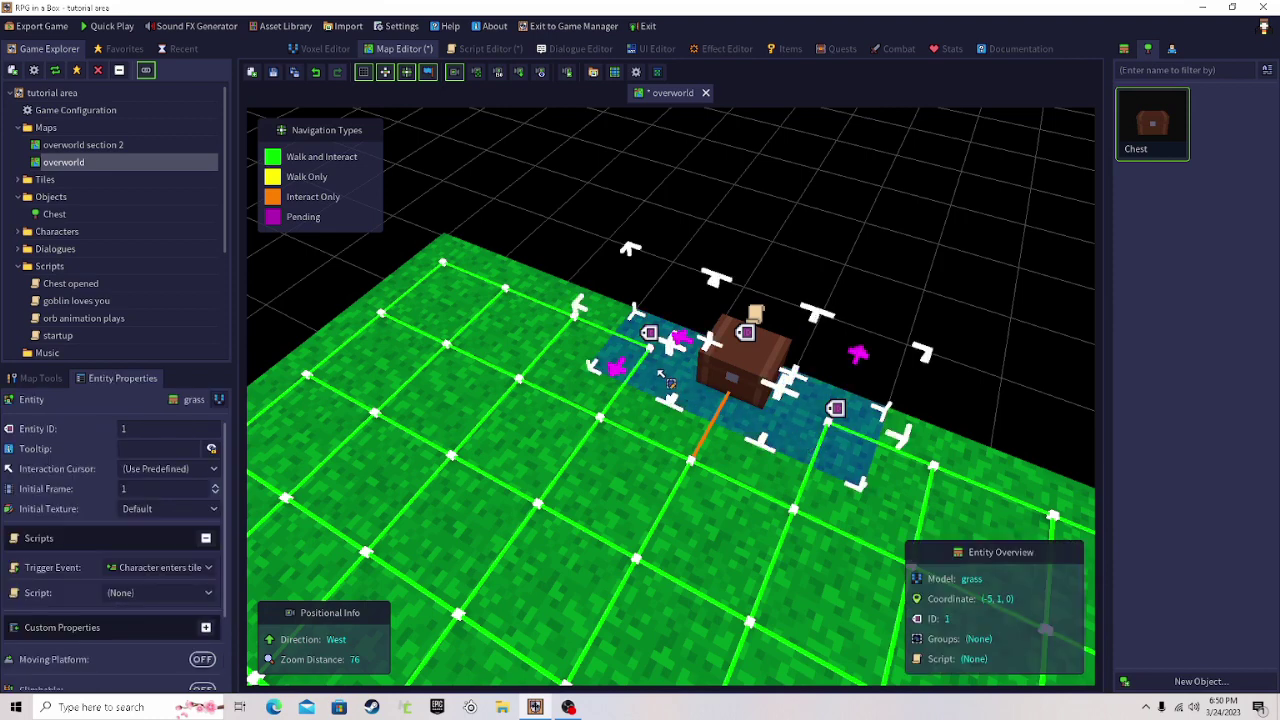
- Give the grass tile in front of the chest at coordinate (-4, 0, 0) its own entity ID
left_click(716, 460)
left_click(175, 428)
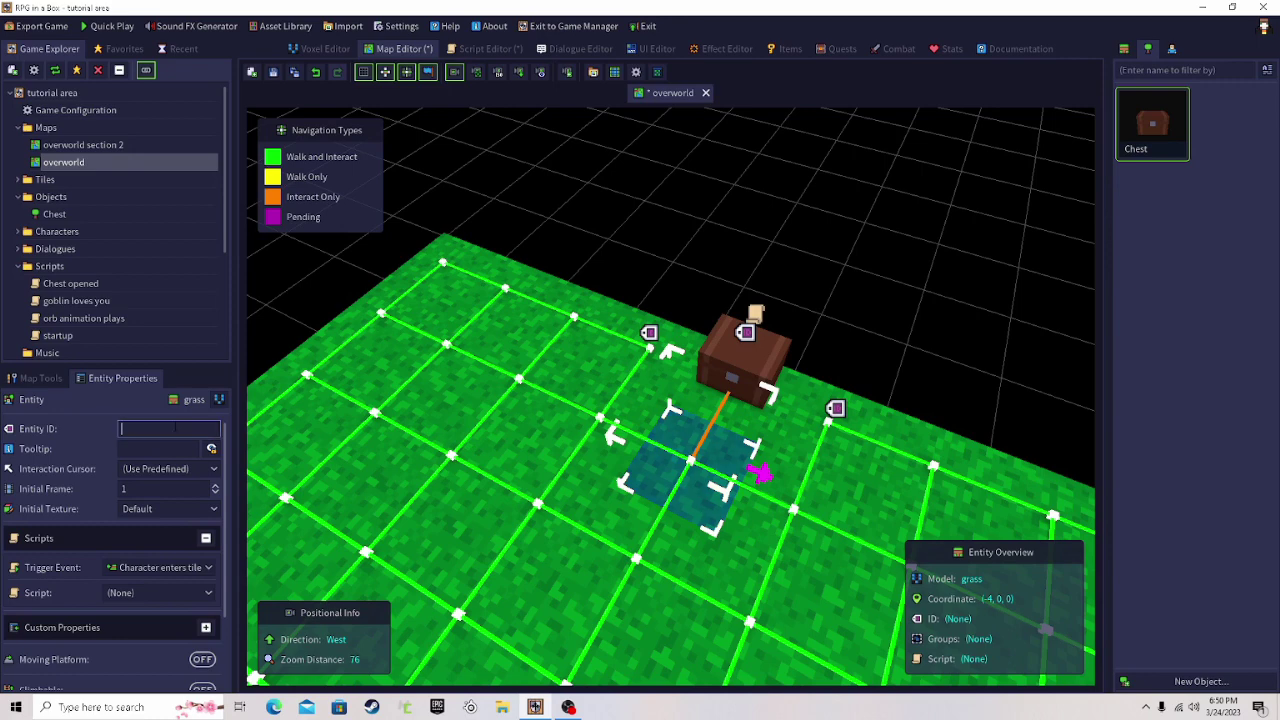
left_click(722, 236)
left_click(742, 424)
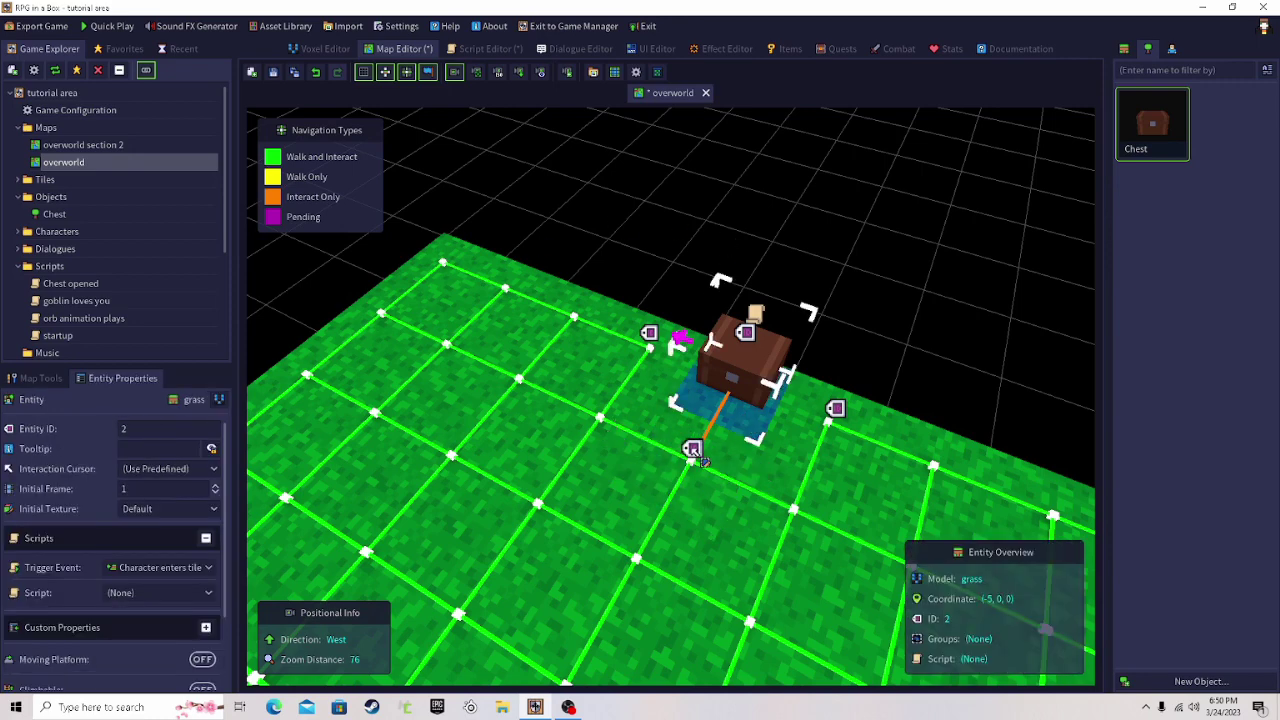
left_click(668, 250)
- Duplicate the second Modify Navigation node in the Chest opened script and connect the third node after it
left_click(484, 50)
right_click(742, 219)
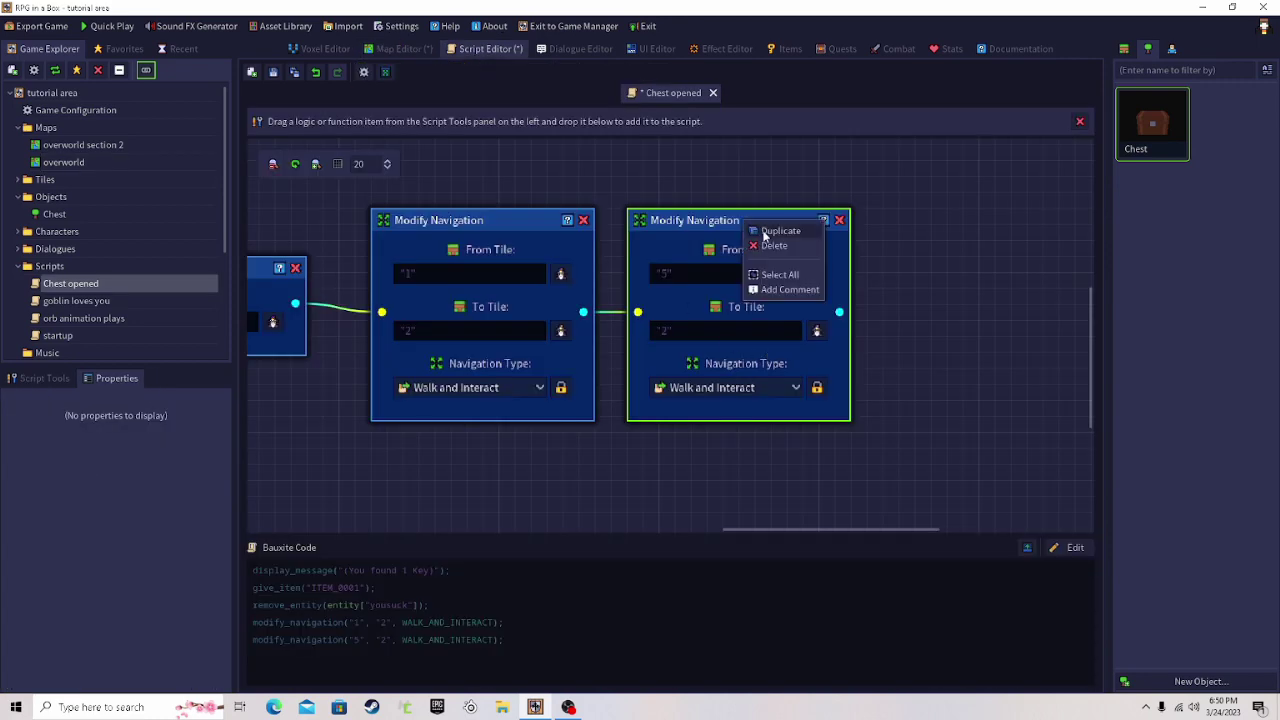
left_click(767, 232)
middle_click_drag(820, 228, 556, 249)
left_click_drag(506, 260, 741, 240)
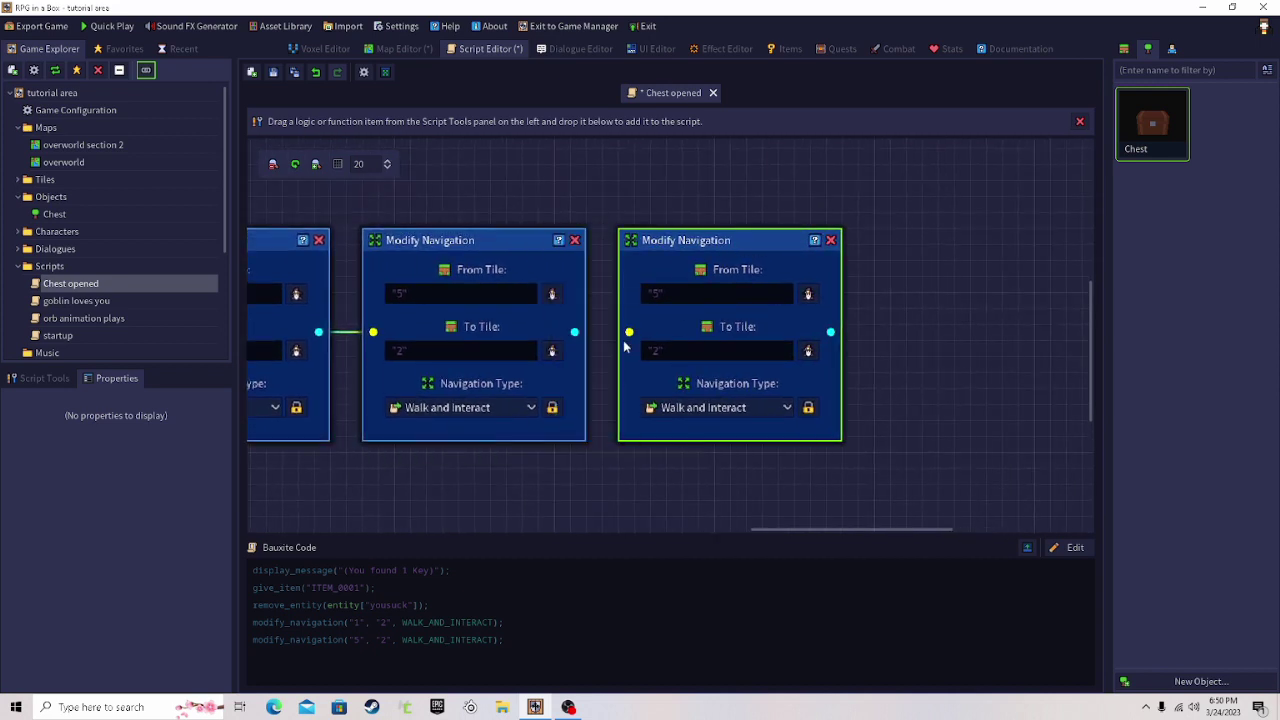
left_click_drag(597, 338, 576, 332)
- Set the third Modify Navigation node's From Tile to the entity ID of the tile in front of the chest and save the script
left_click(418, 49)
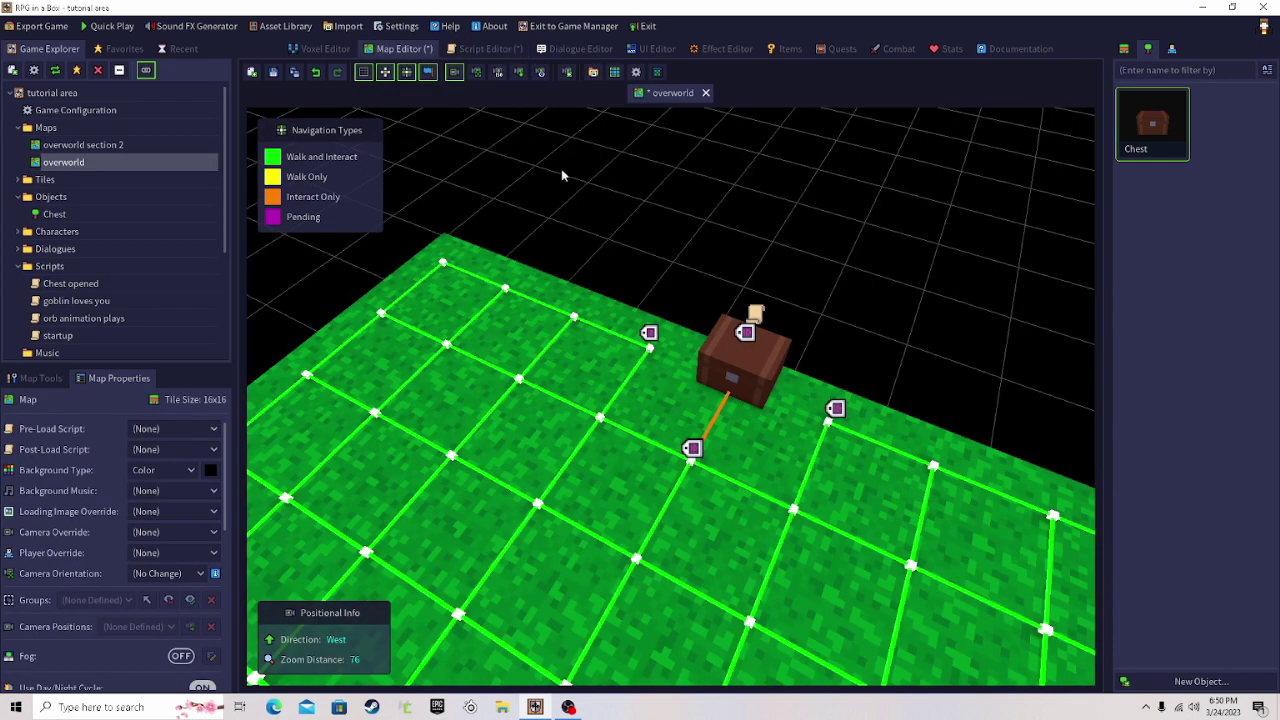
left_click(693, 446)
key("Escape")
left_click(485, 48)
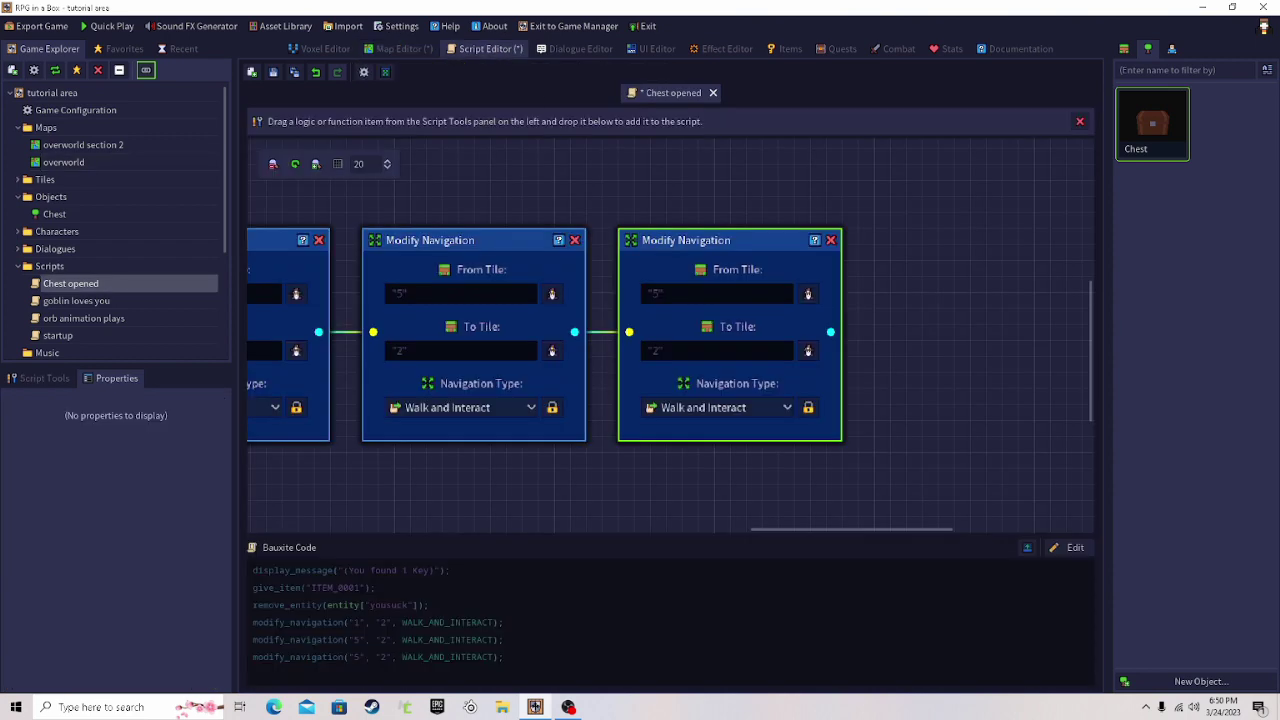
left_click(808, 293)
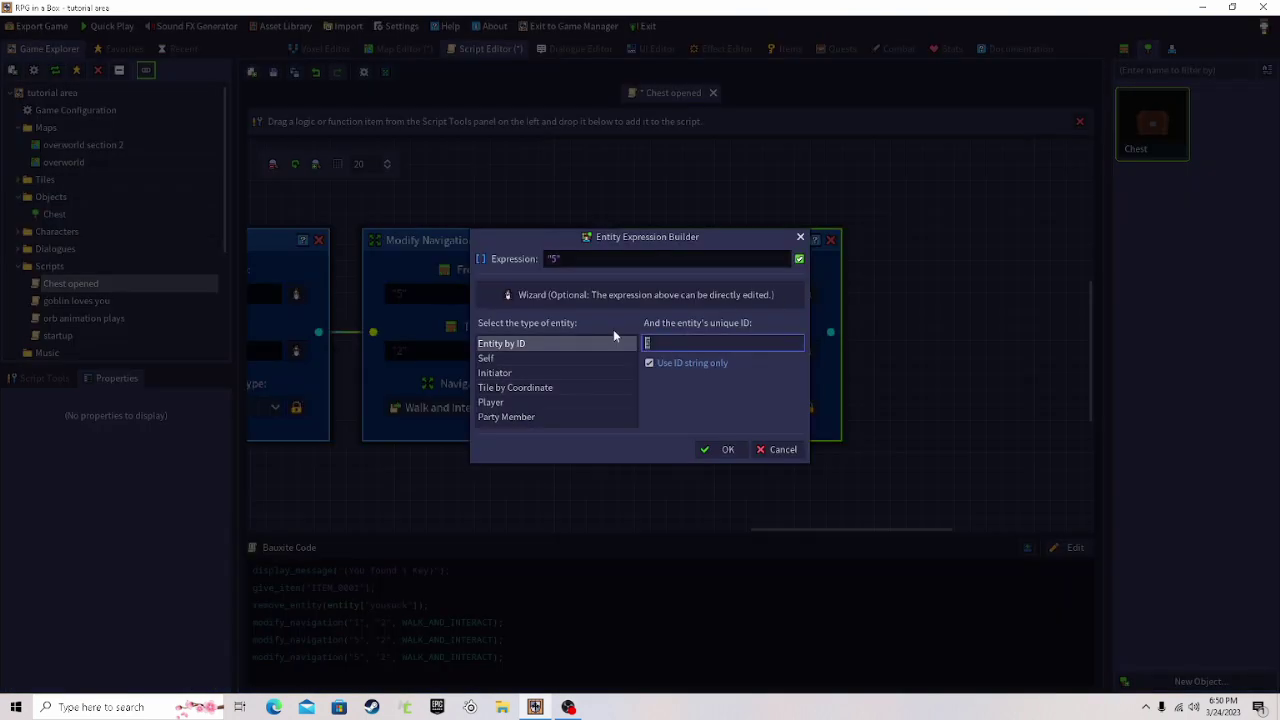
left_click(727, 449)
- Save the overworld map and look over the tagged tiles around the chest
left_click(372, 49)
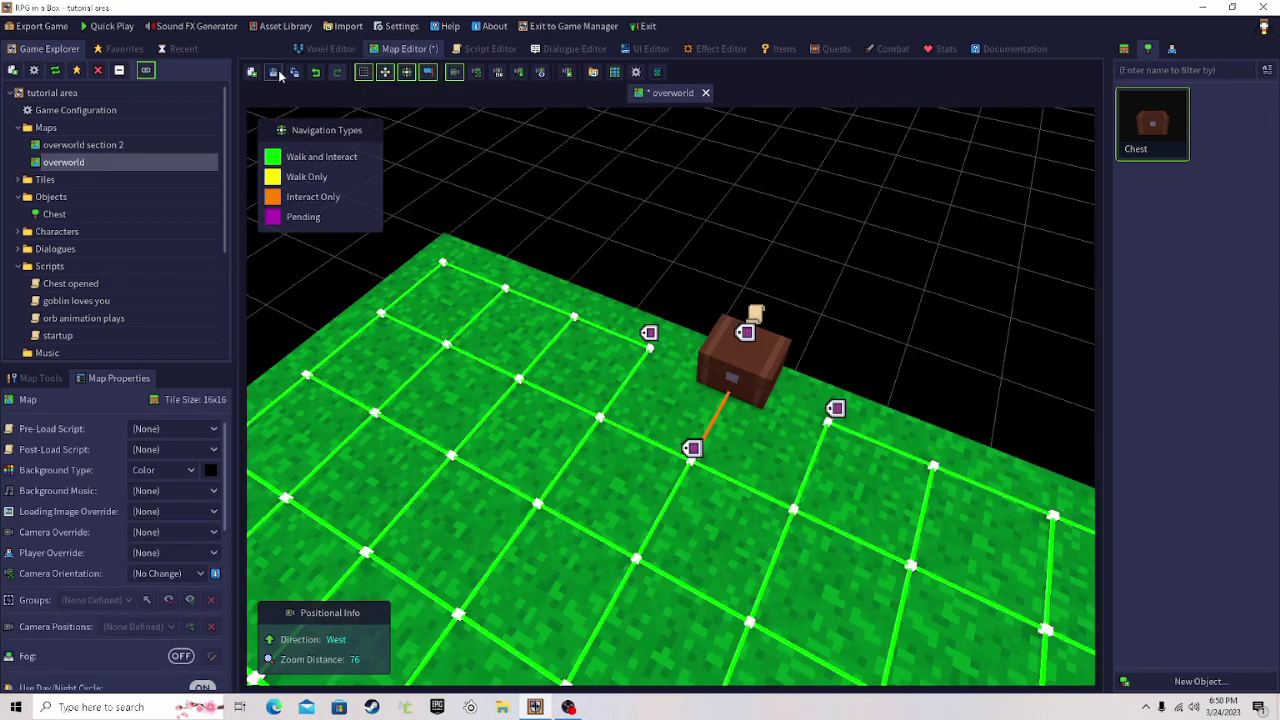
key("ctrl+s")
middle_click_drag(668, 290, 528, 273)
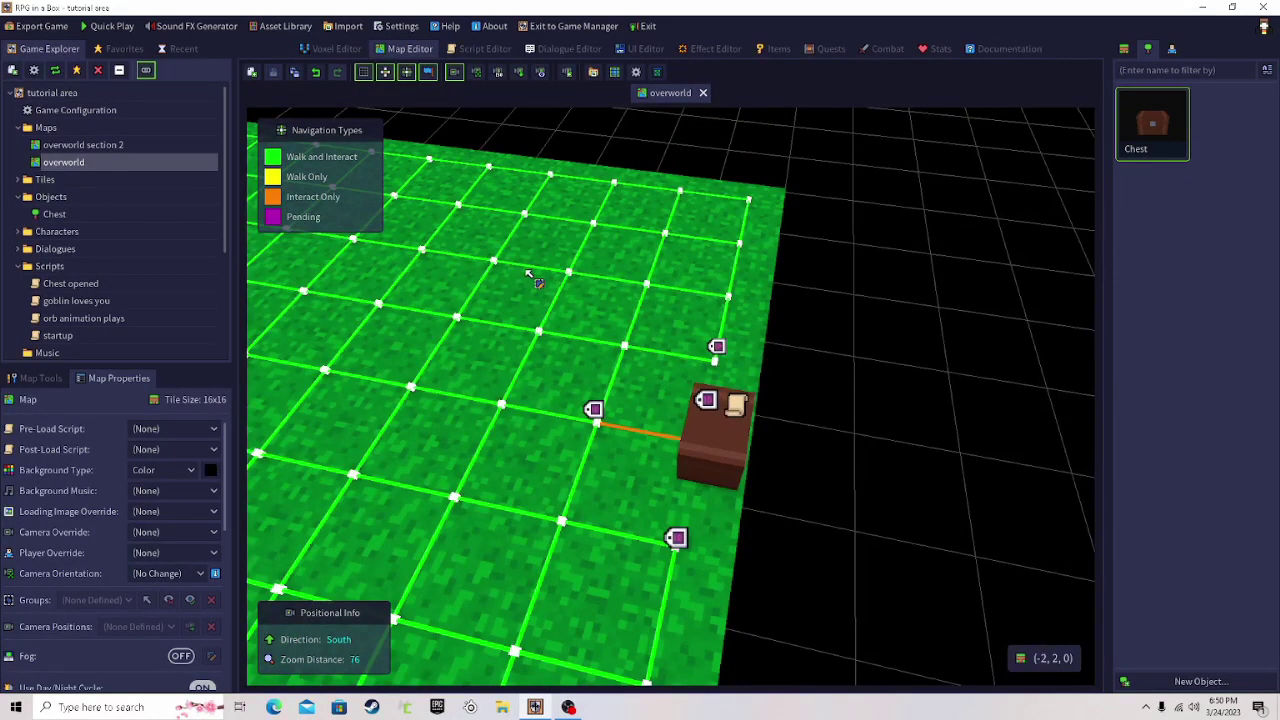
scroll(530, 280, "down", 7)
middle_click_drag(710, 382, 540, 416)
scroll(638, 378, "up", 4)
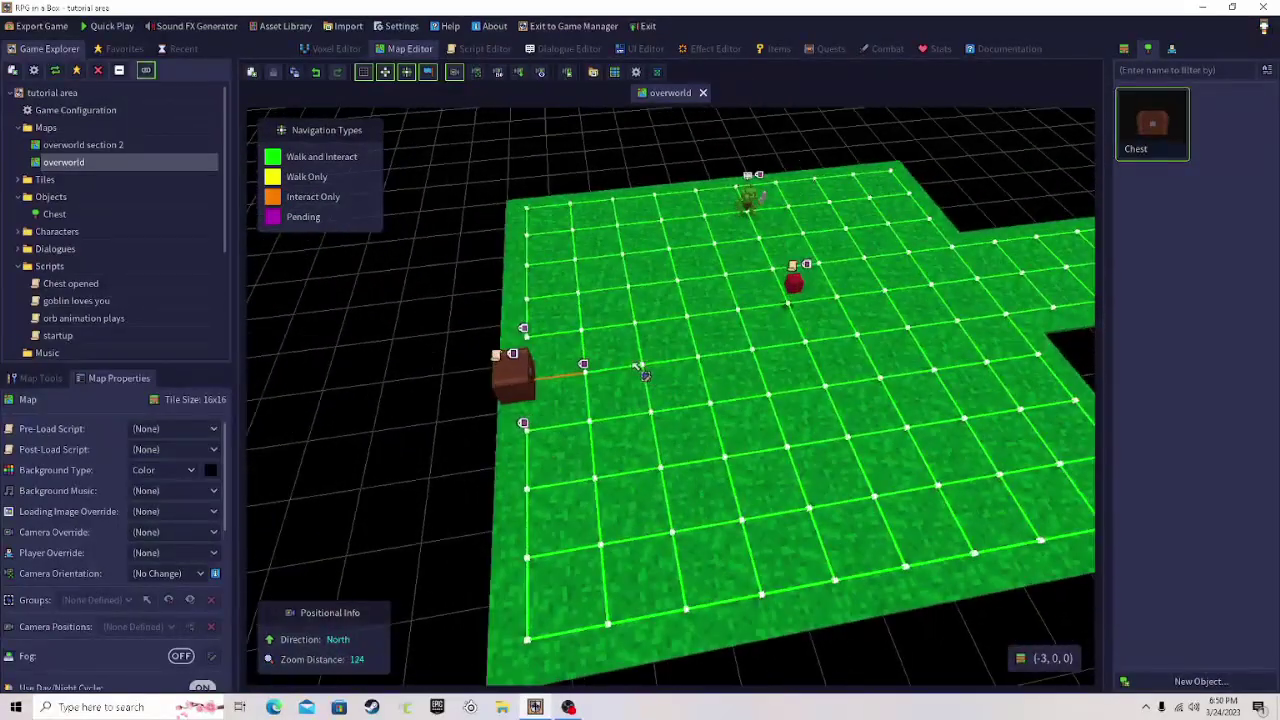
middle_click_drag(640, 374, 692, 328)
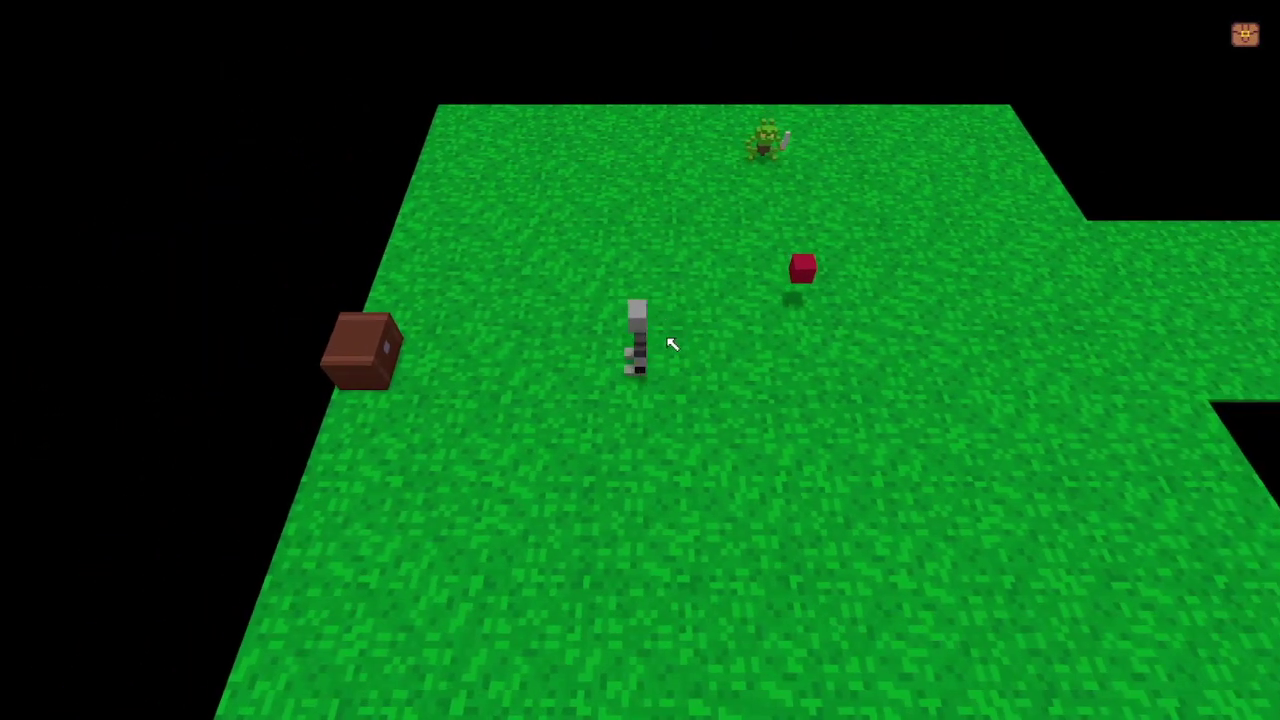
- Walk the character up to the chest in the playtest and open it
key("a")
scroll(667, 339, "up", 3)
left_click(509, 345)
left_click(509, 345)
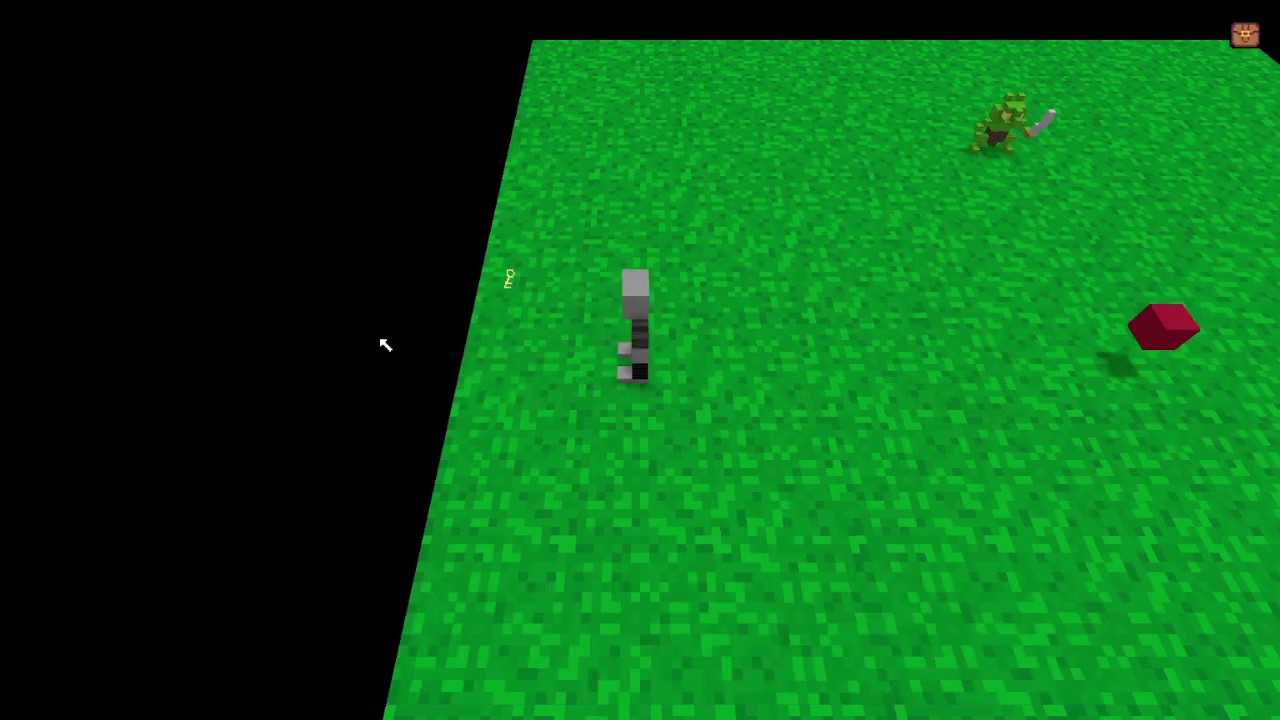
- Walk the character back and forth along the map edge to test navigation across the tile where the chest stood
key("a")
key("w")
key("d")
key("s")
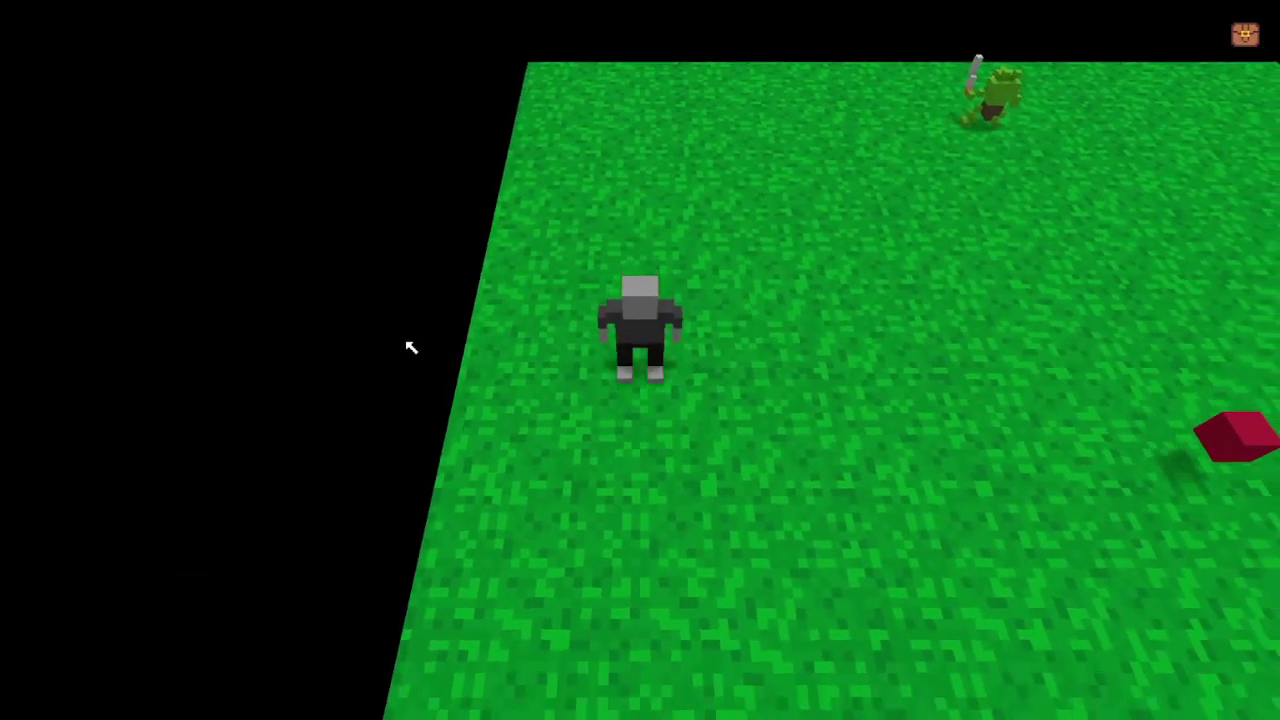
key("s")
scroll(418, 352, "down", 3)
key("a")
key("w")
middle_click_drag(666, 346, 919, 315)
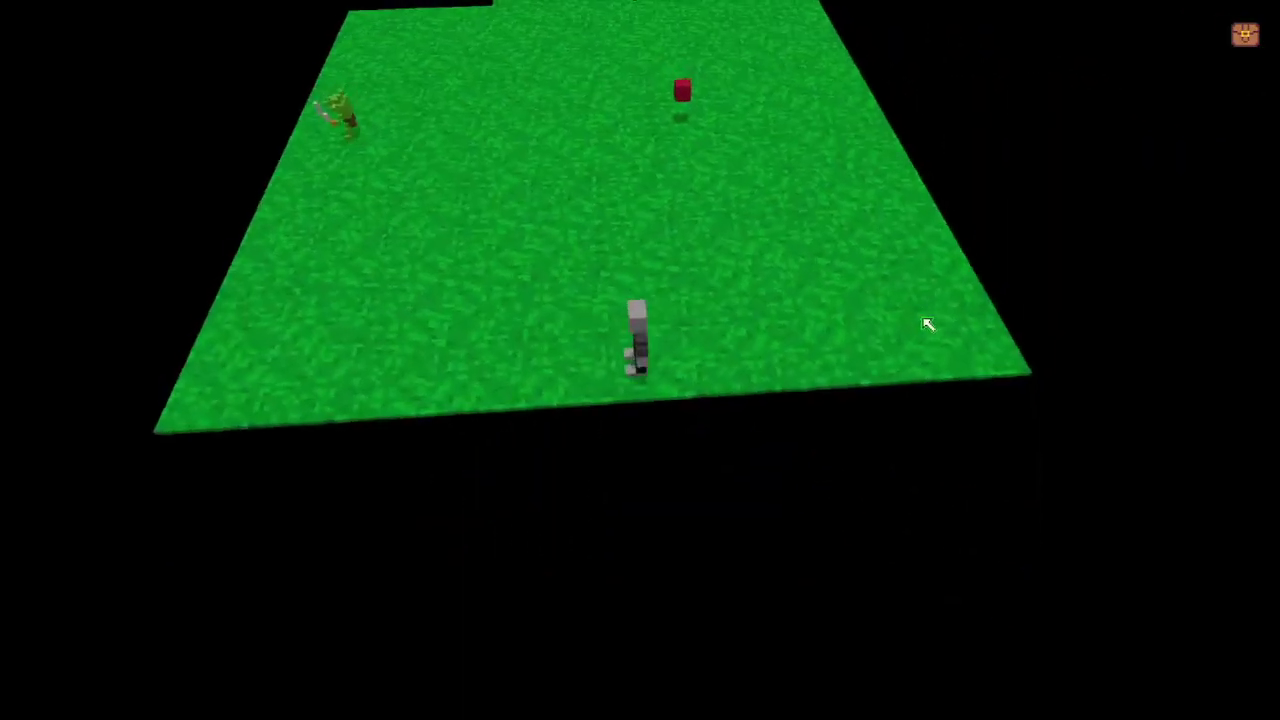
key("a")
key("w")
key("d")
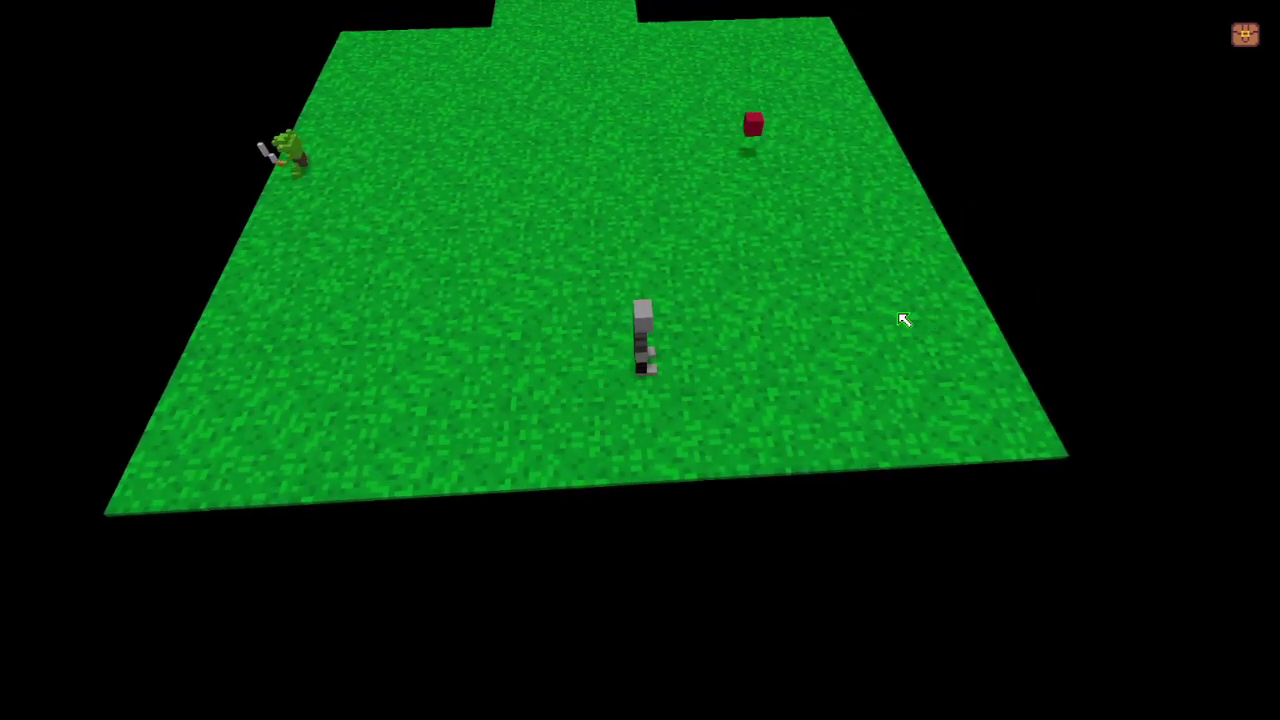
- Quit the running playtest and confirm leaving the game
key("Escape")
left_click(95, 262)
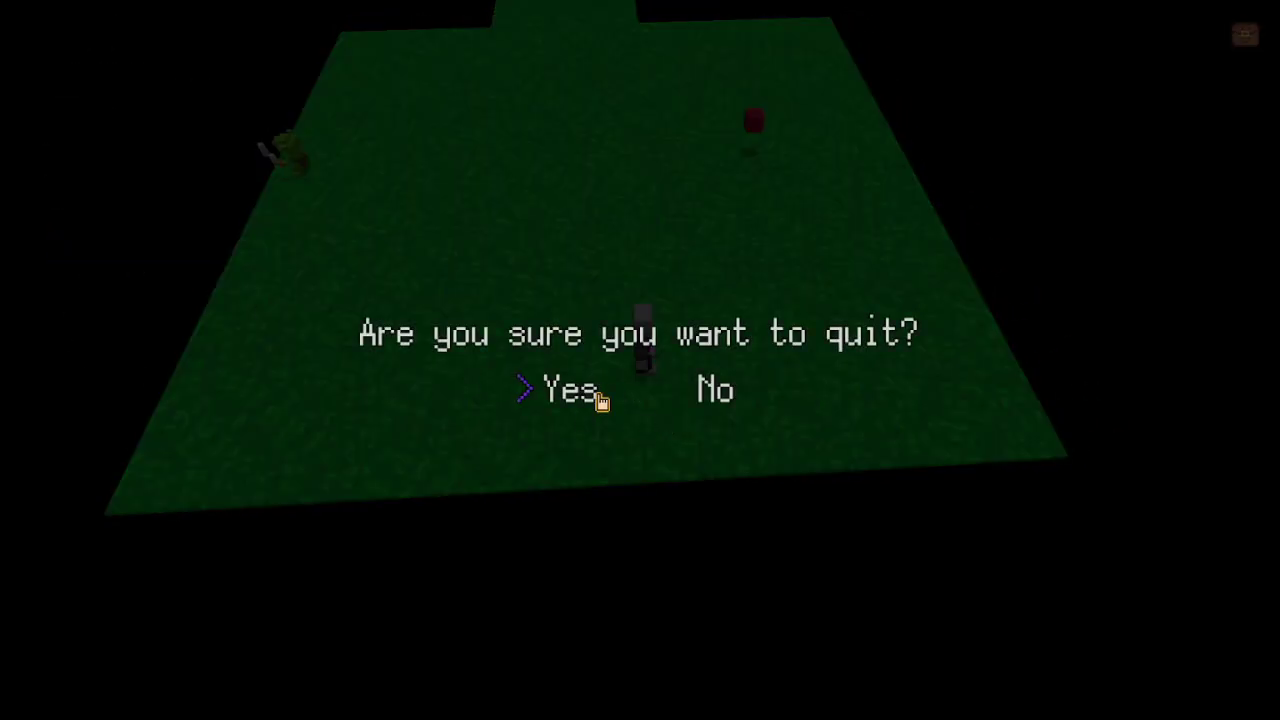
left_click(572, 390)
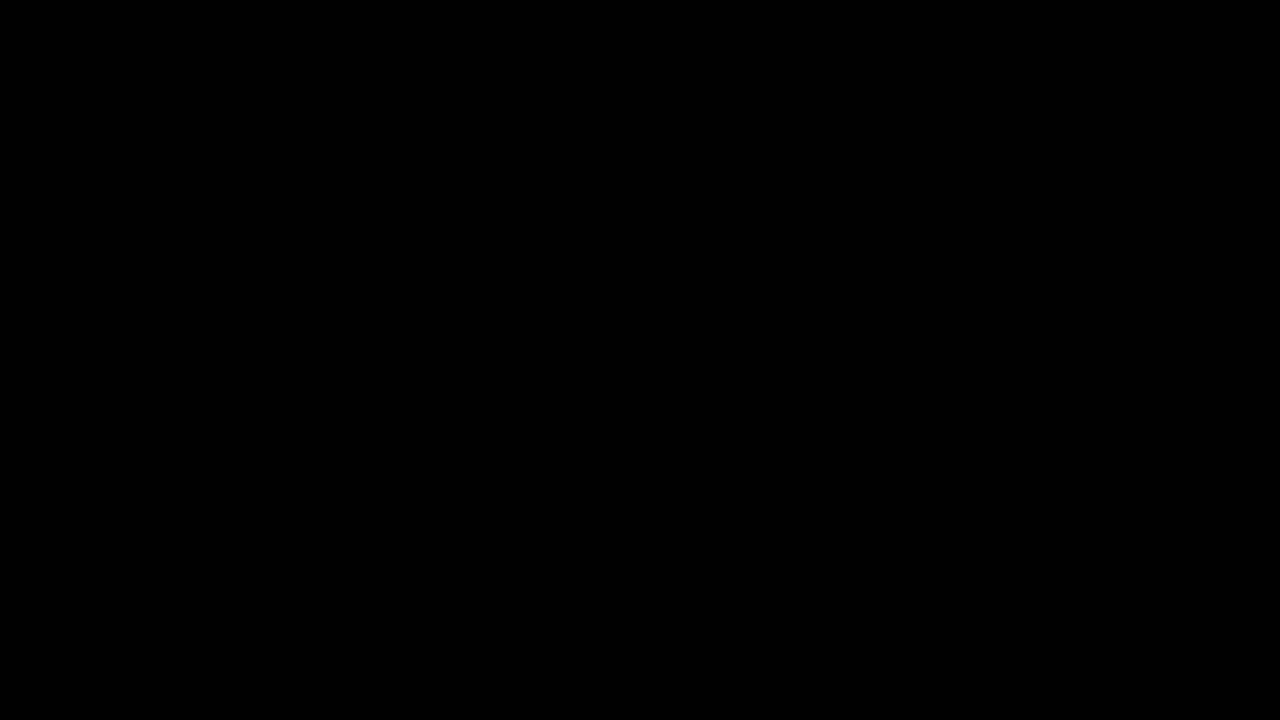